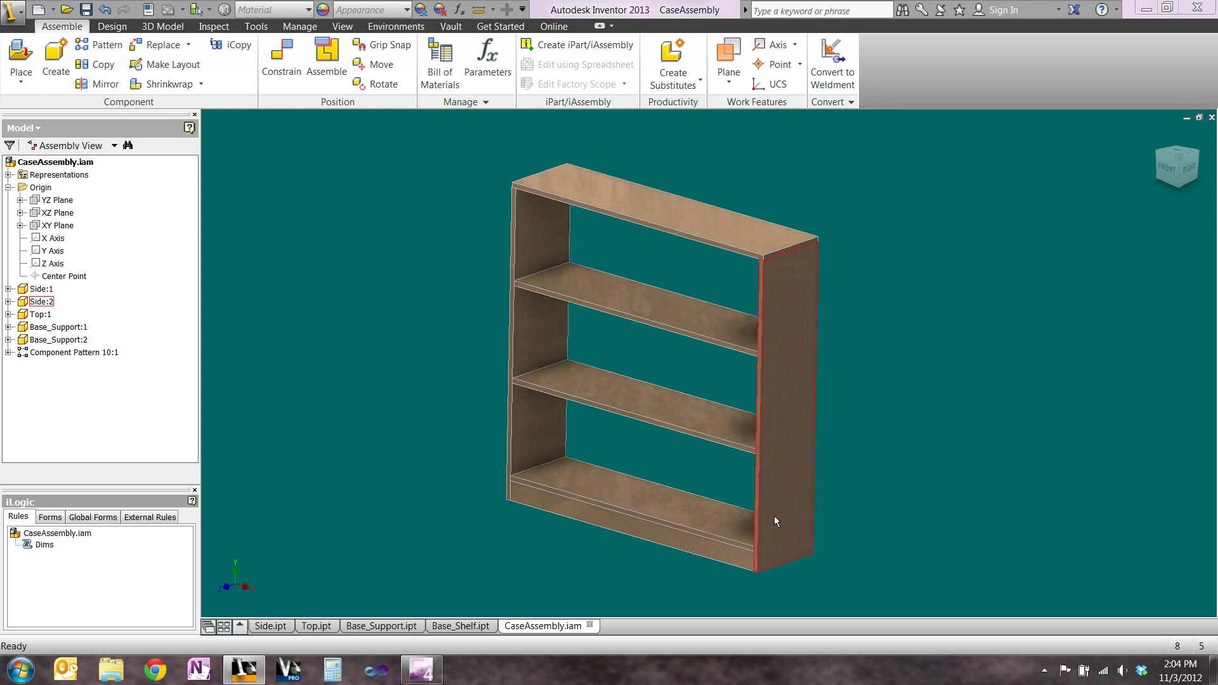
- Open the Dims rule and add blank lines above and below its two shelf equations
double_click(39, 545)
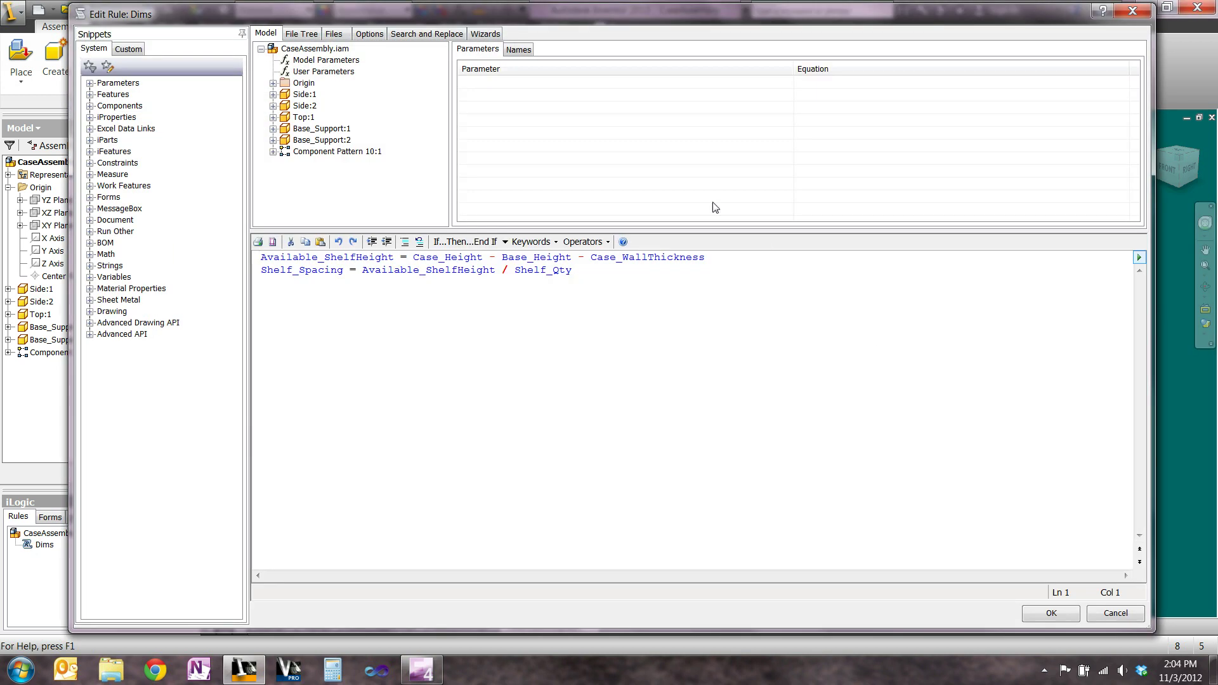
drag(569, 8, 569, 6)
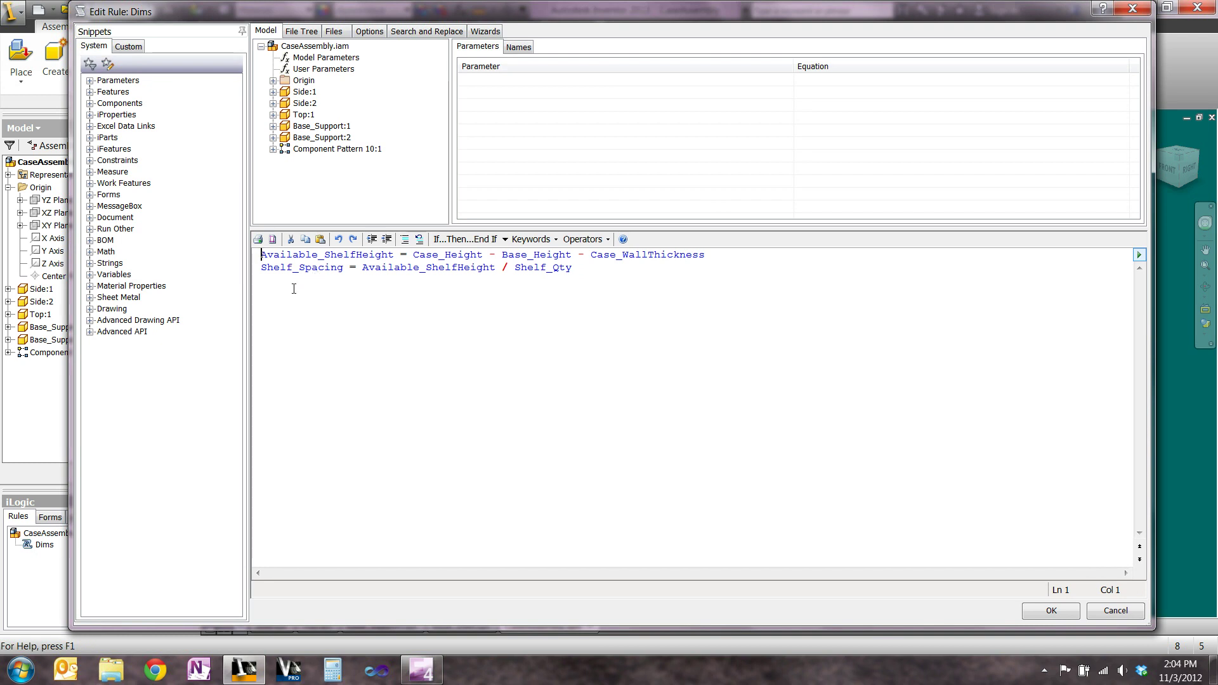
key(Return)
key(Return)
click(581, 296)
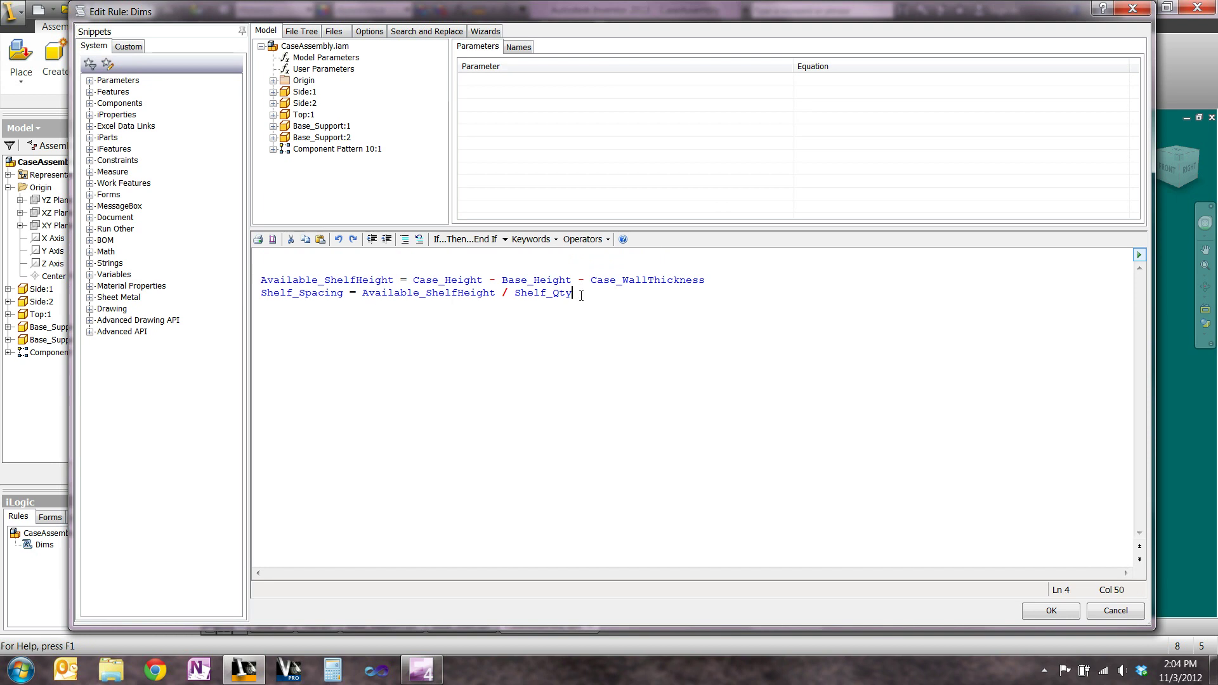
key(Return)
key(Return)
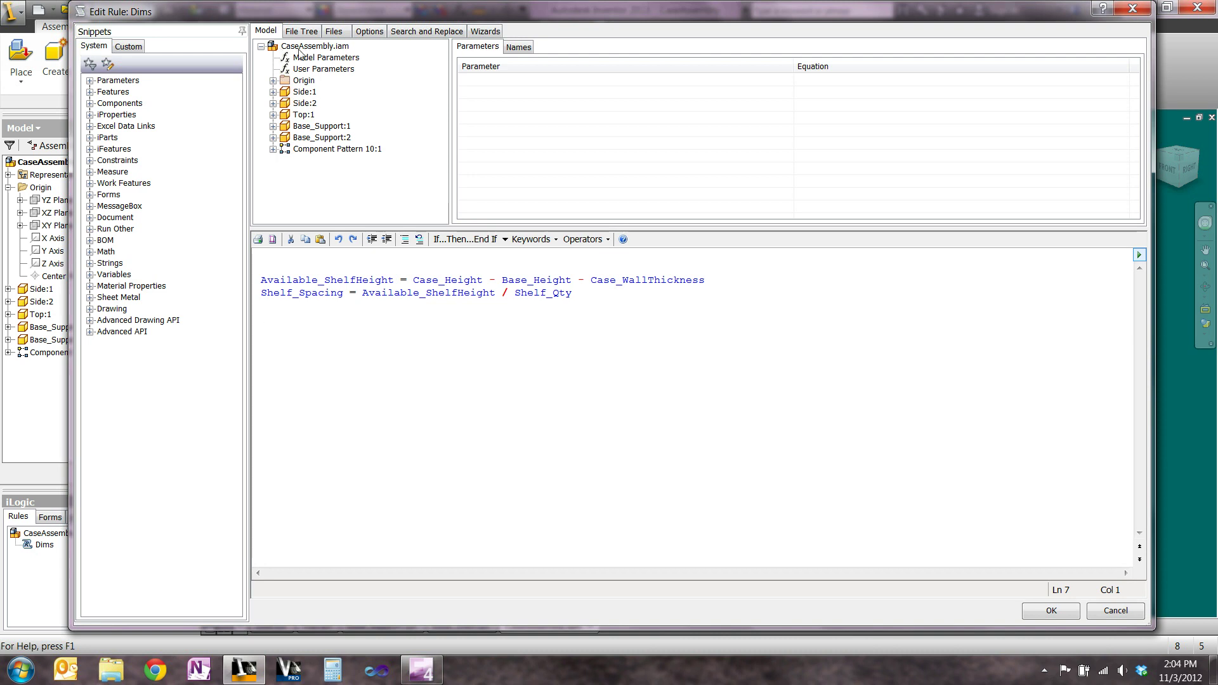
- Try inserting a reference to the Side:1 component's Case_Height user parameter below the rule's equations
click(309, 71)
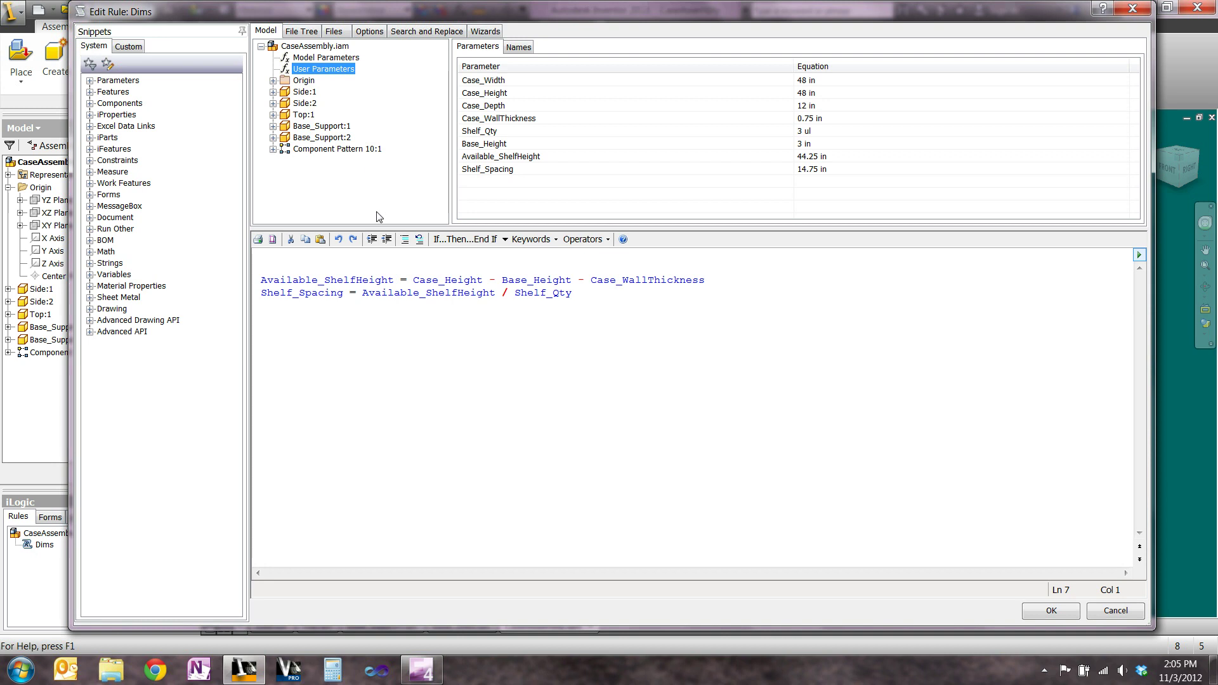
click(273, 92)
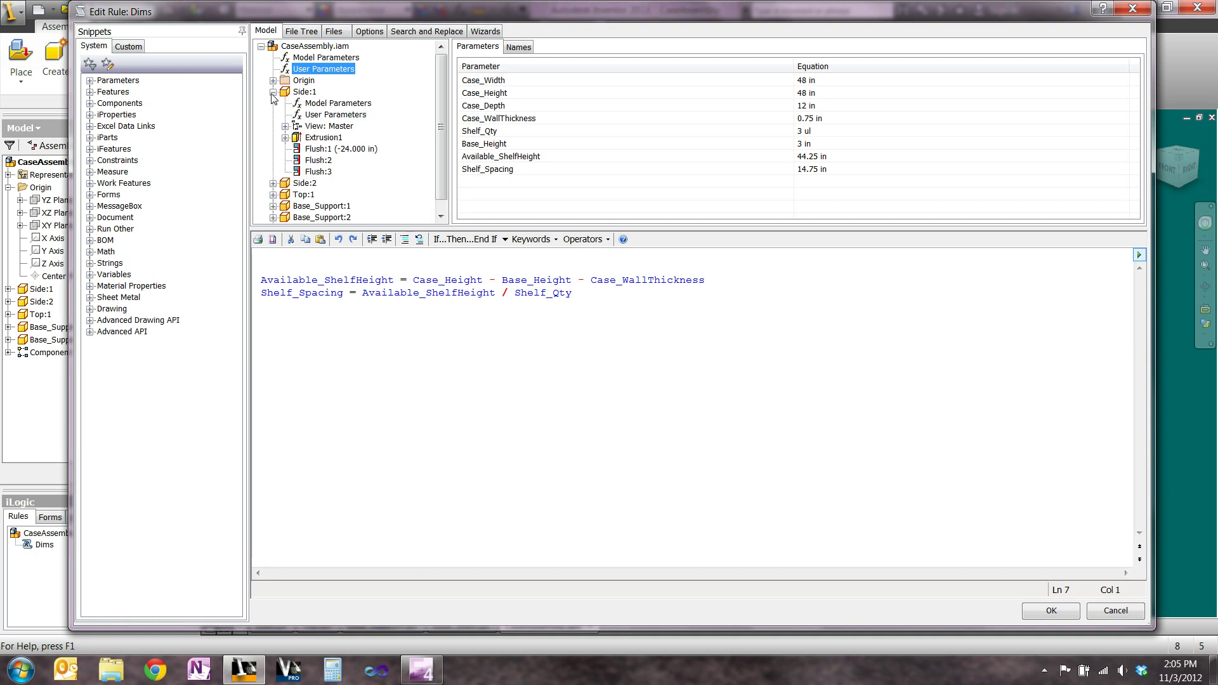
click(313, 115)
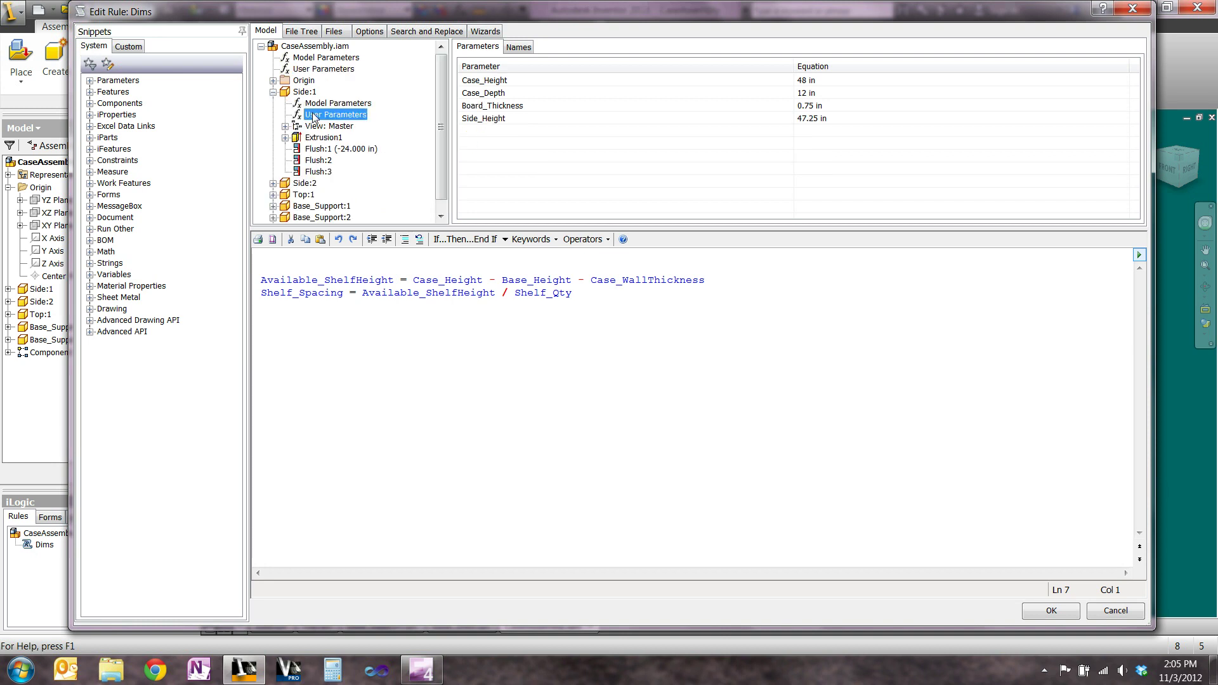
double_click(501, 82)
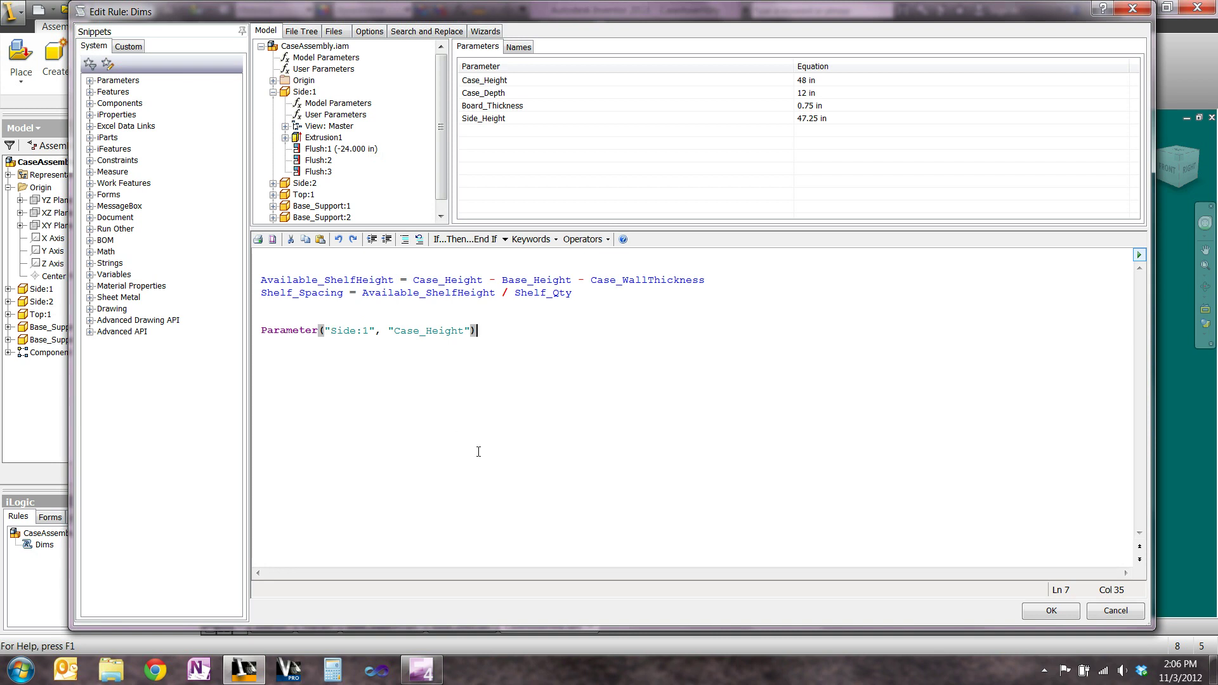
drag(492, 326, 261, 331)
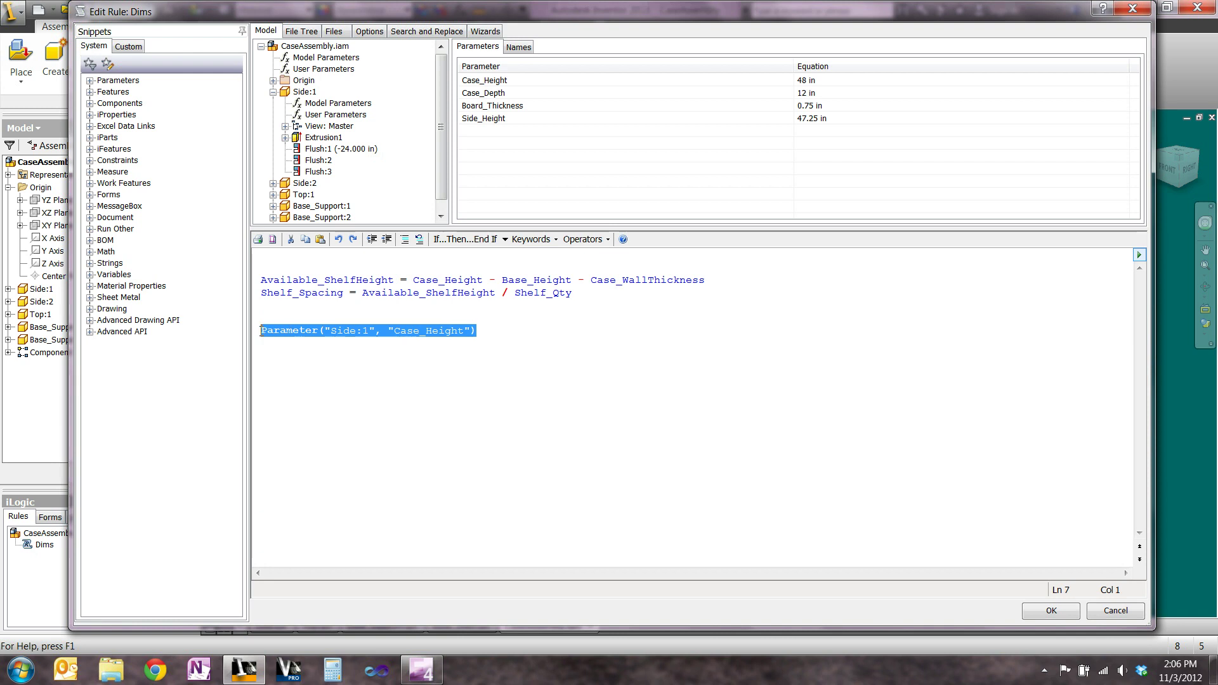
key(Delete)
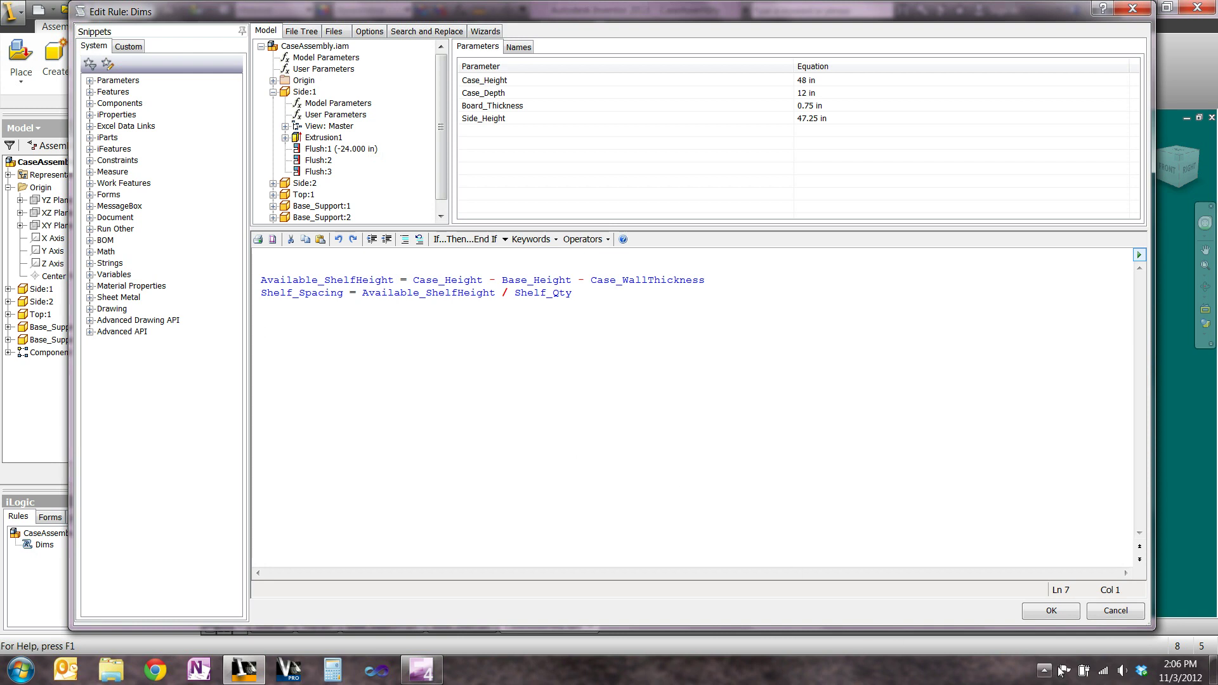
- Save and close the Dims rule, and rename the Side:1 component as Case_Side1
click(1051, 611)
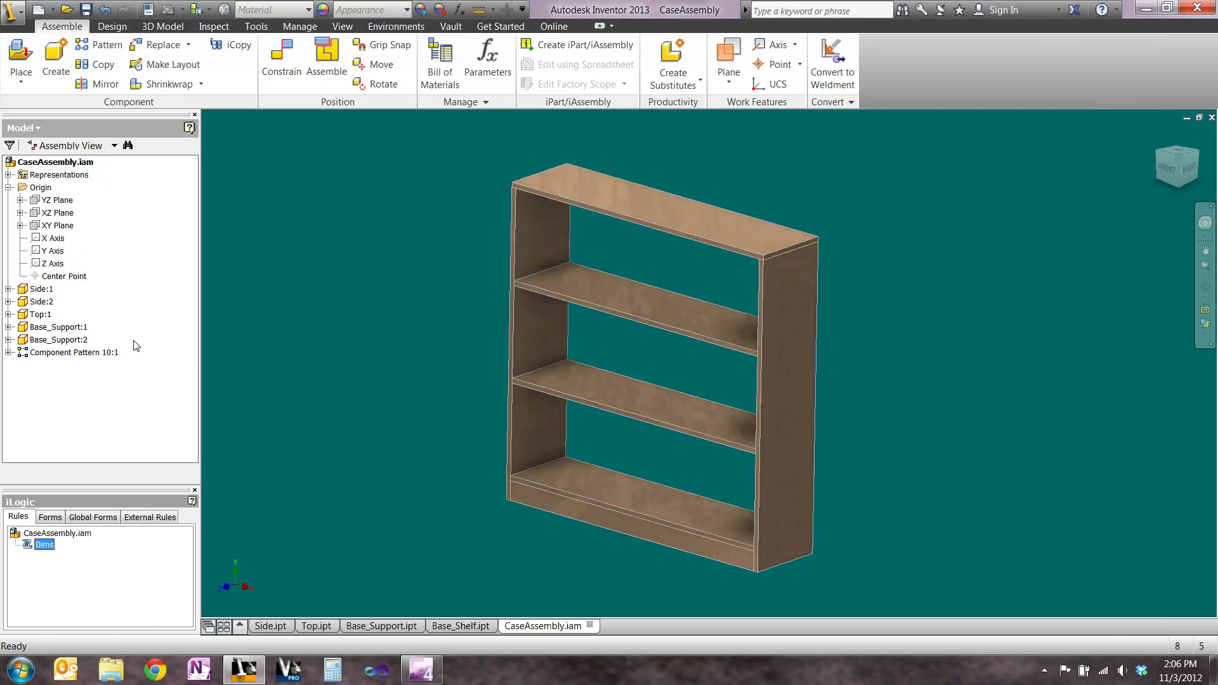
click(40, 290)
click(41, 289)
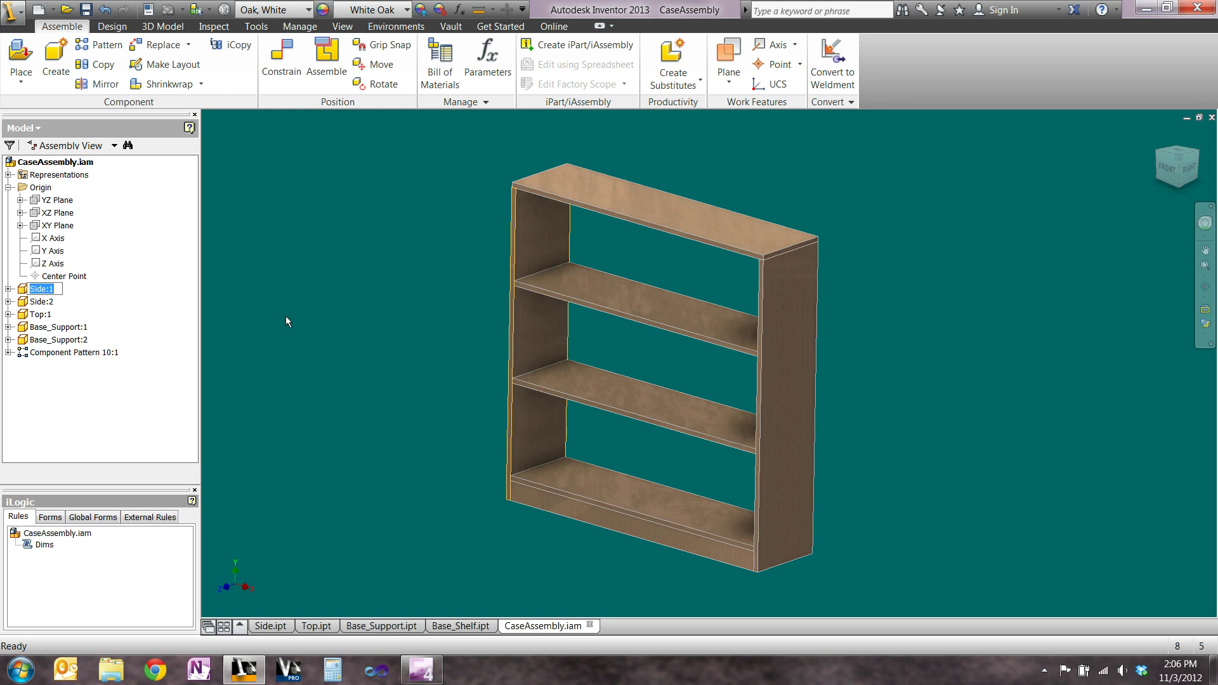
text(Case_Side)
key(Return)
click(41, 302)
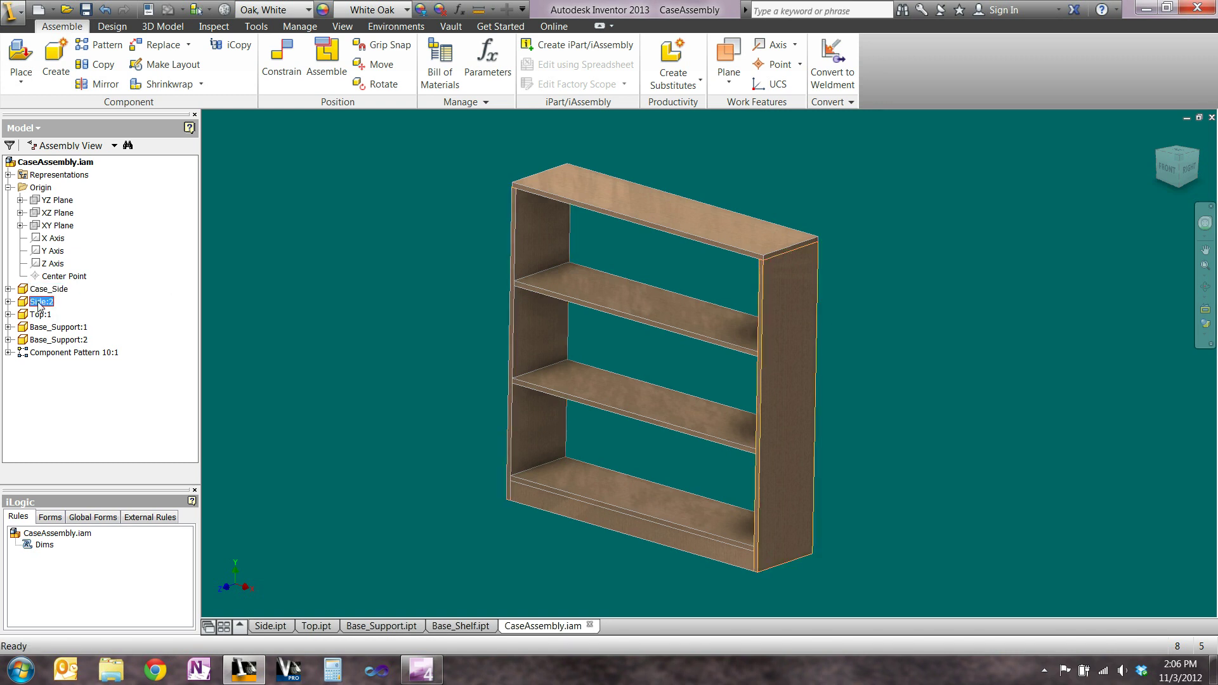
click(64, 290)
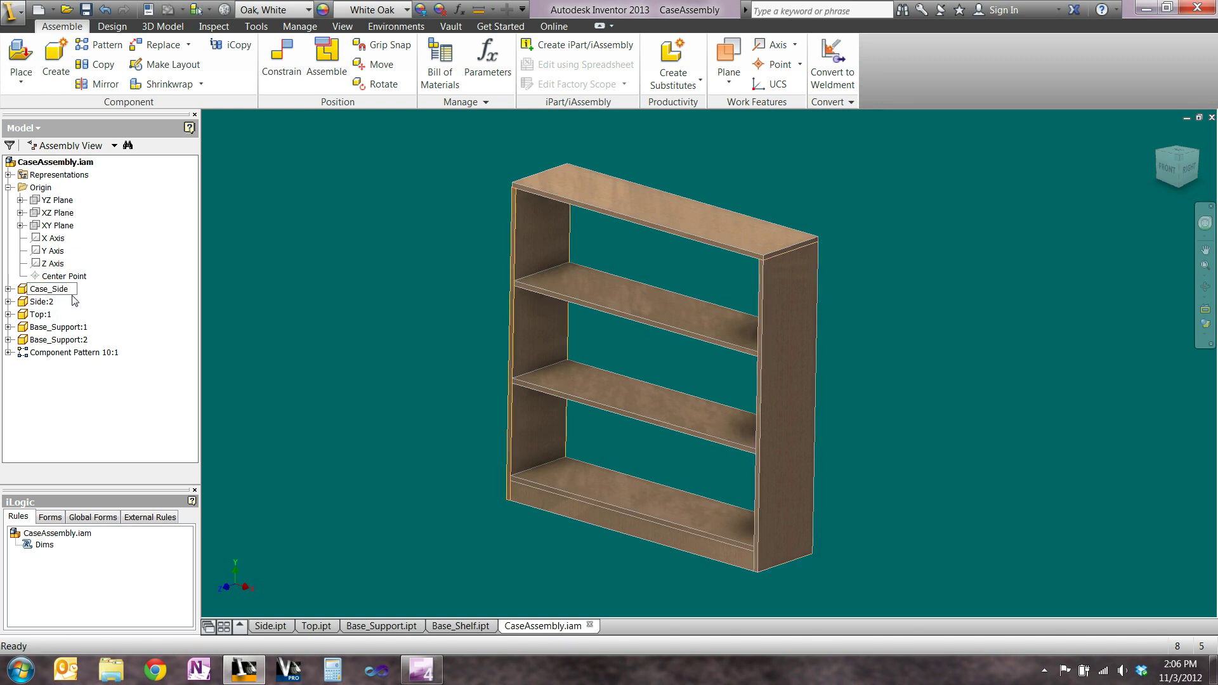
text(1)
key(Return)
- Rename the Side:2 component as Case_Side2
click(42, 302)
click(44, 302)
text(Case_Sid)
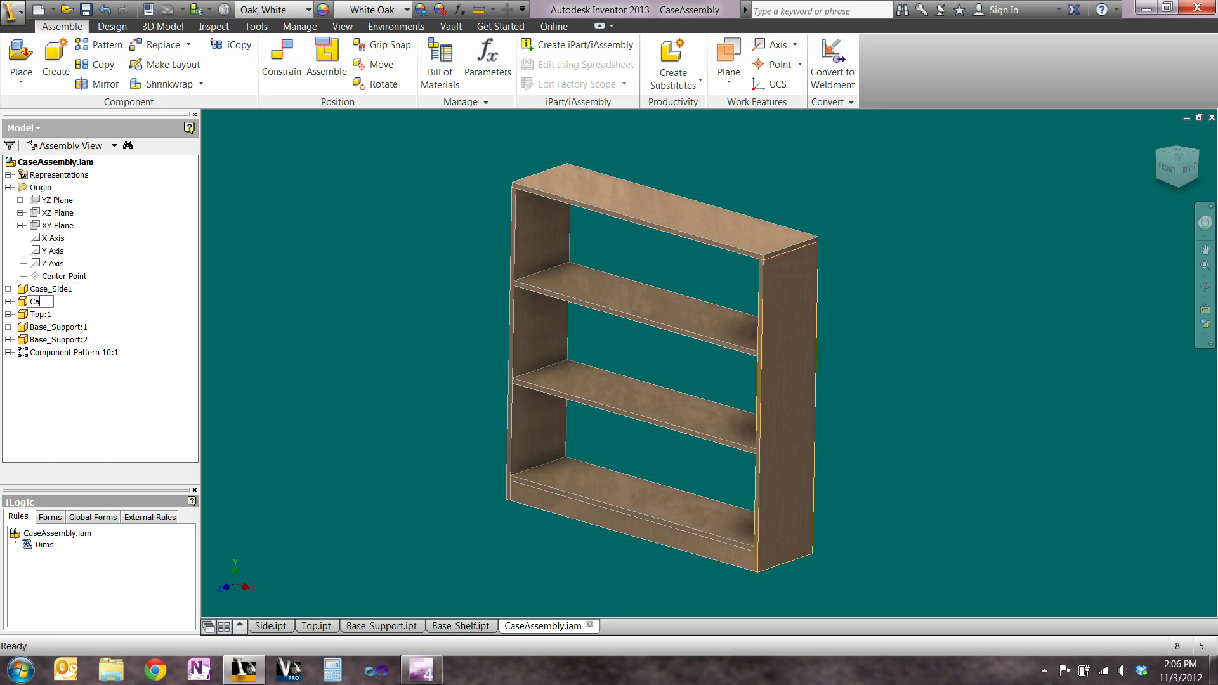
text(e2)
key(Return)
- Rename the Top:1 component as Case_Top
click(39, 313)
click(41, 315)
text(Case_Top)
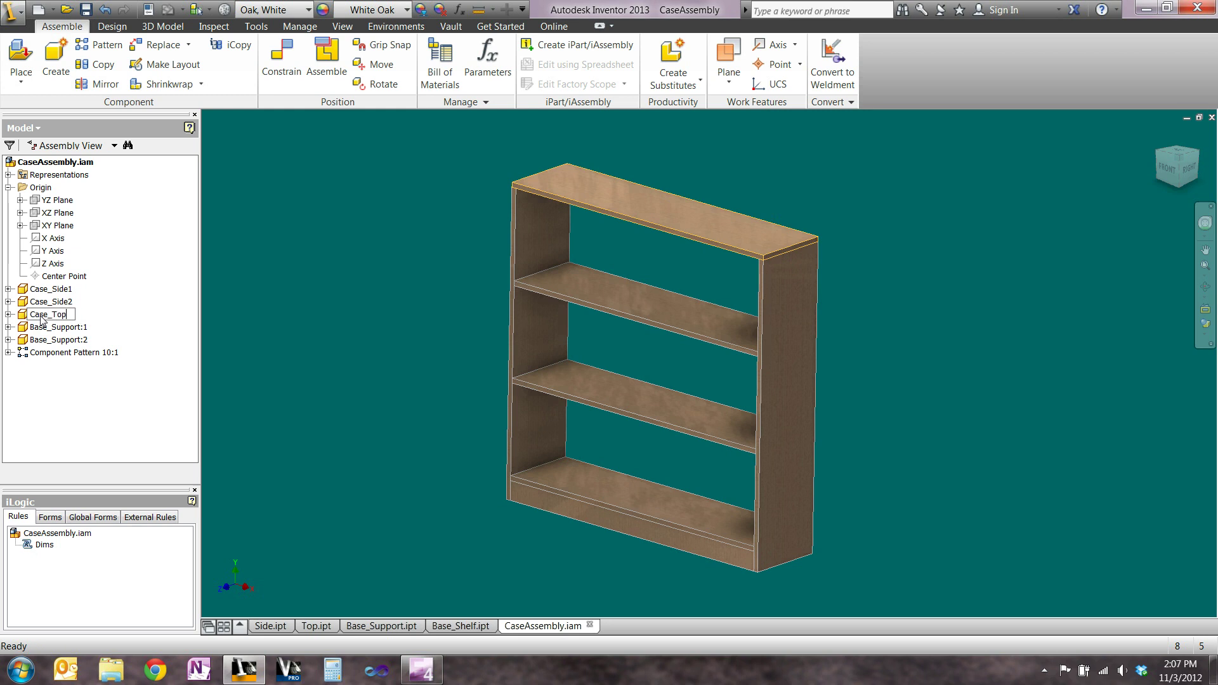
key(Return)
- Rename the Base_Support:1 and Base_Support:2 components as Case_Base1 and Case_Base2
click(41, 327)
click(41, 327)
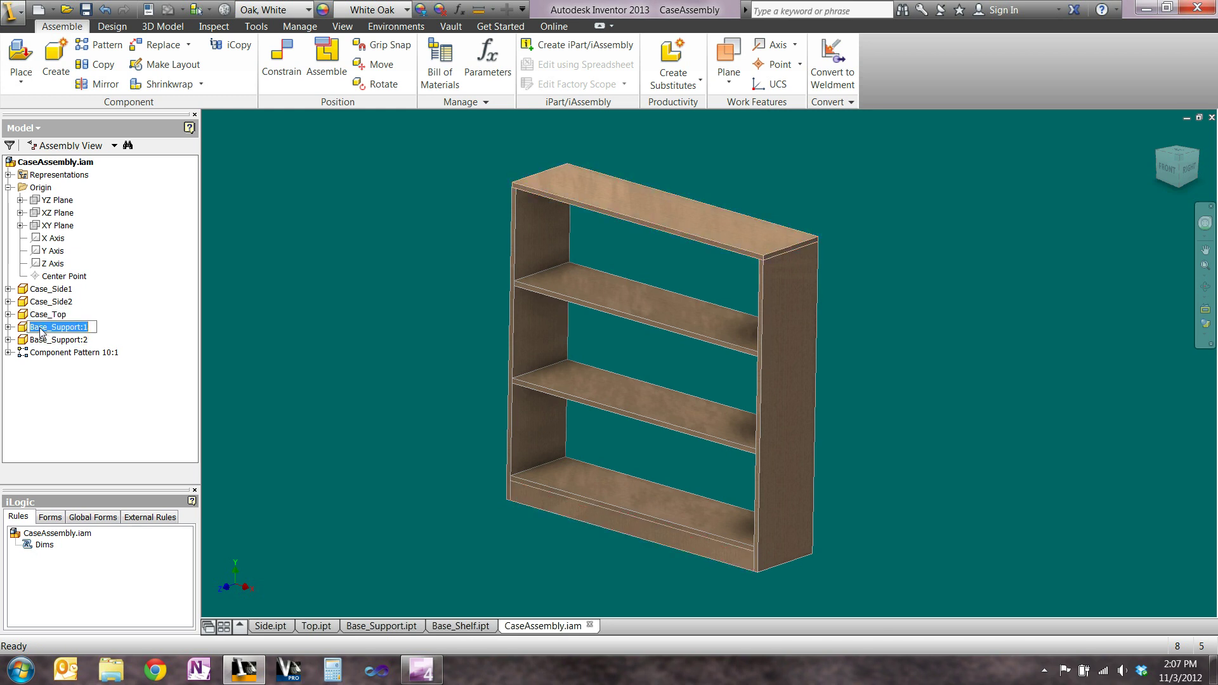
text(Case)
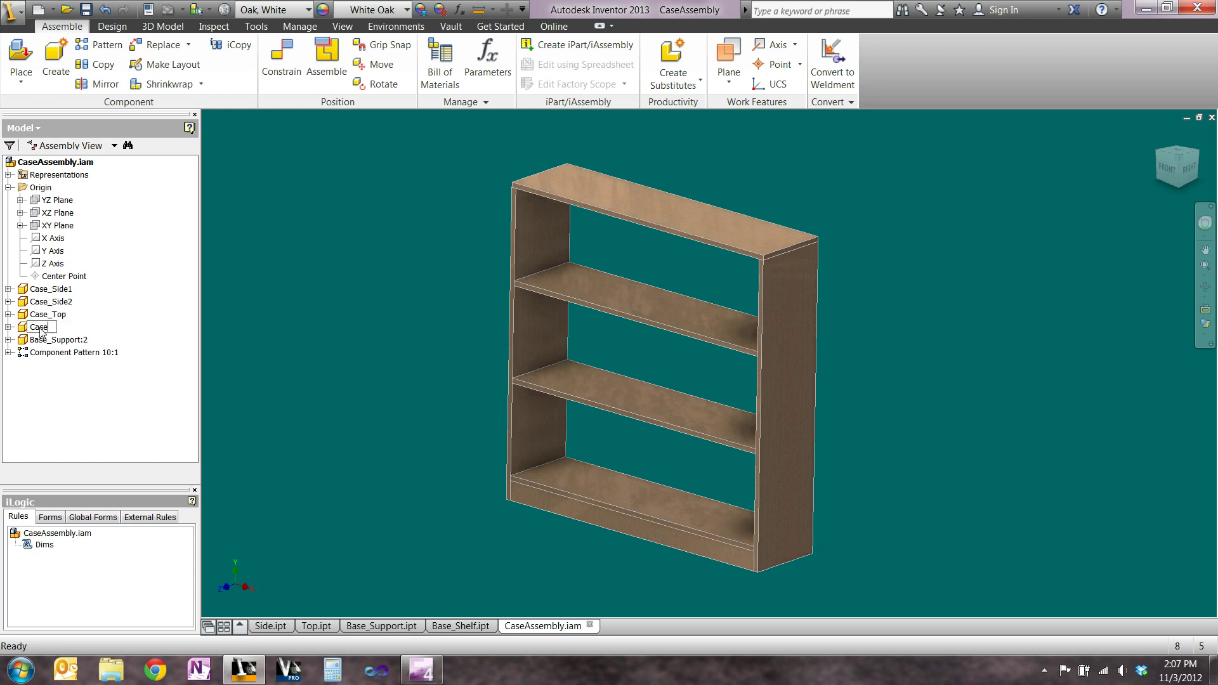
text(_Base1)
key(Return)
click(39, 342)
click(39, 341)
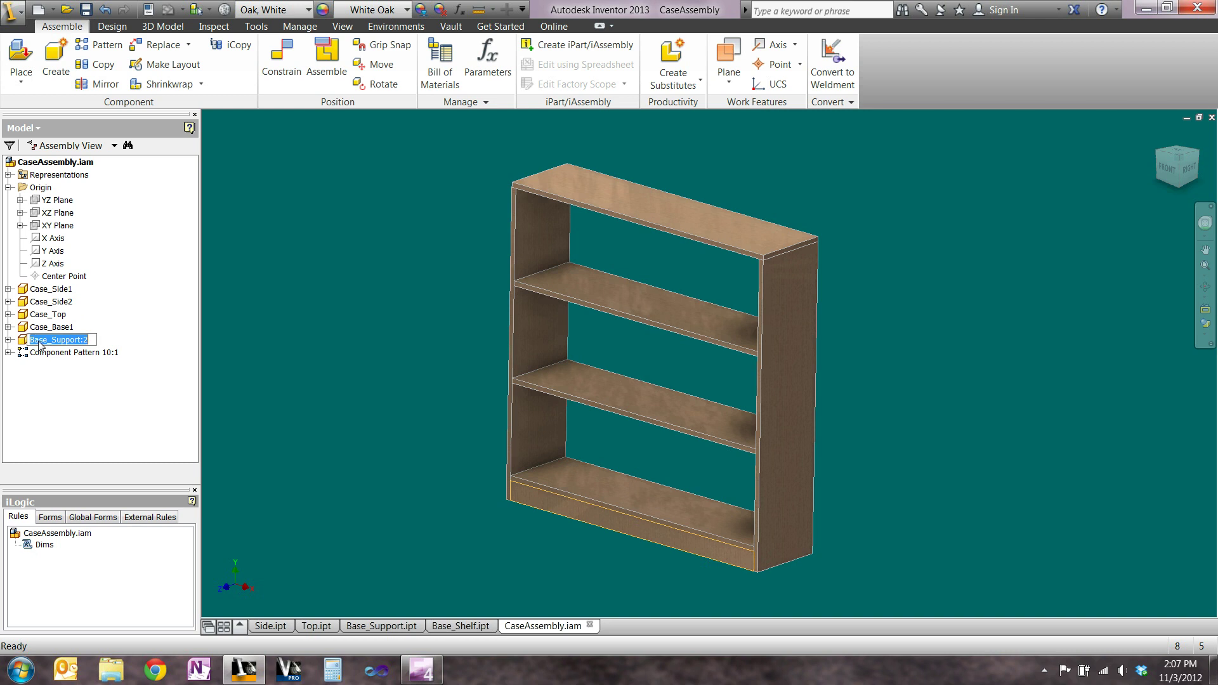
text(Case_Base2)
key(Return)
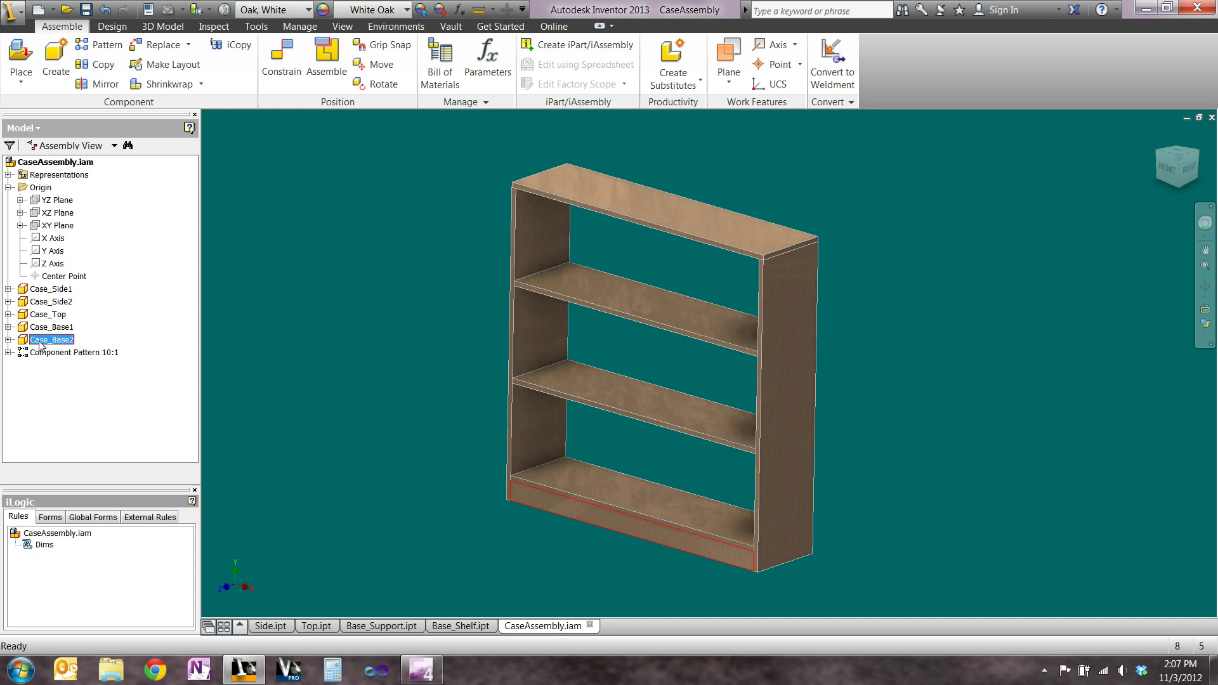
- Rename Component Pattern 10:1 as Shelf_Pattern
click(42, 354)
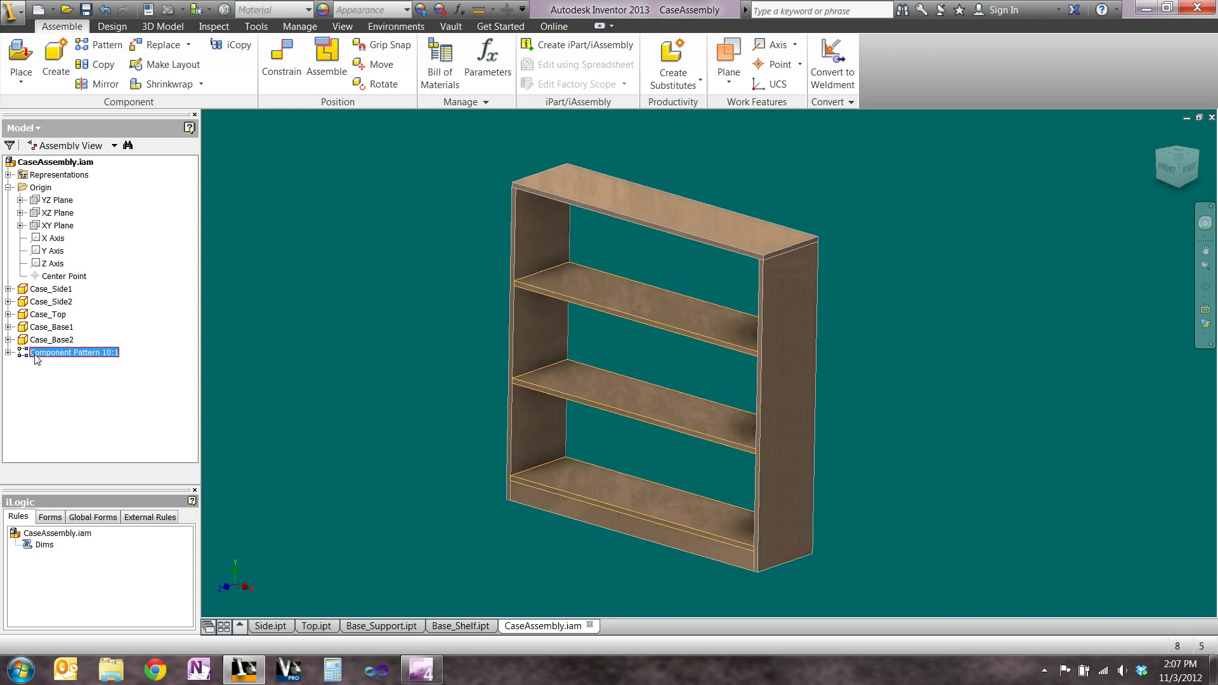
click(7, 353)
click(62, 353)
text(Shelf_Pattern)
key(Return)
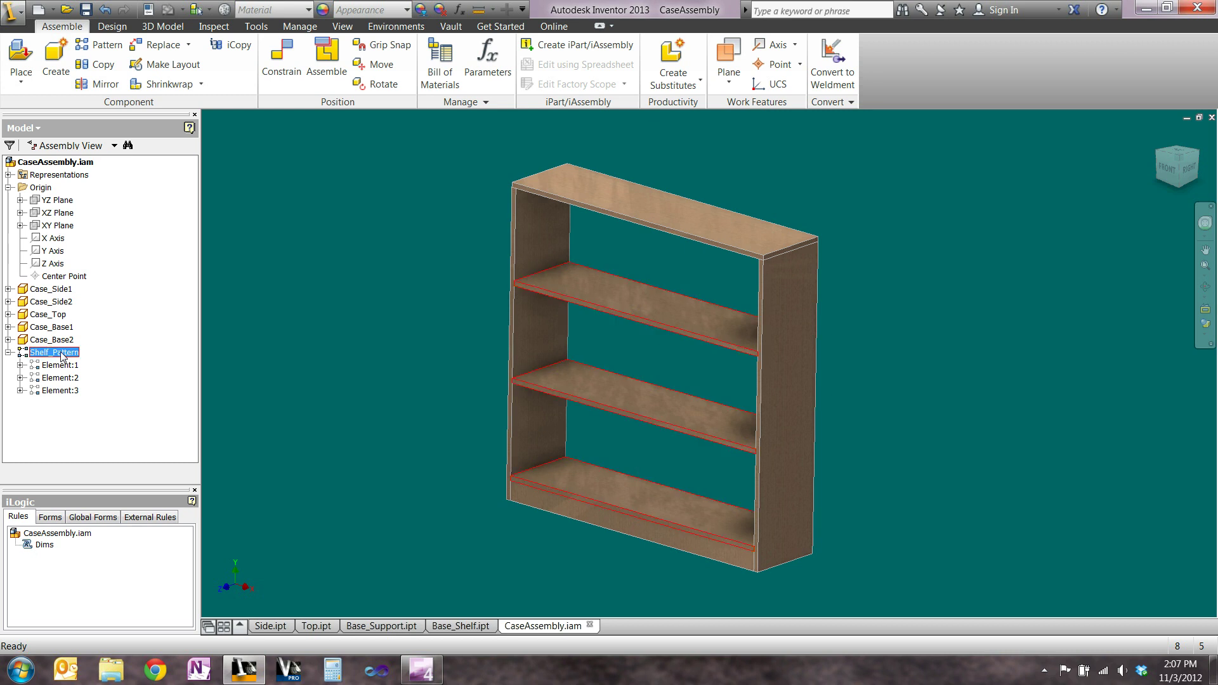
- Rename the Base_Shelf:1 component in the shelf pattern's first element as Case_Shelf1, and collapse the pattern
click(20, 364)
click(76, 378)
click(76, 377)
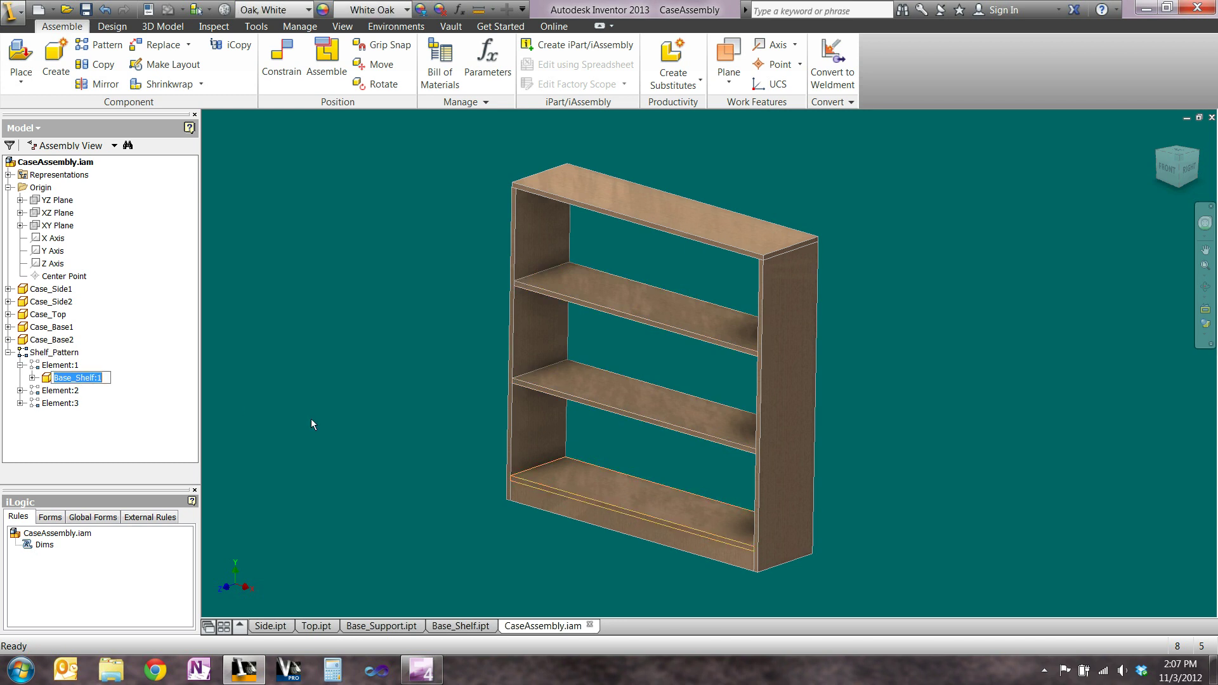
text(Case_Shelf1)
key(Return)
click(313, 427)
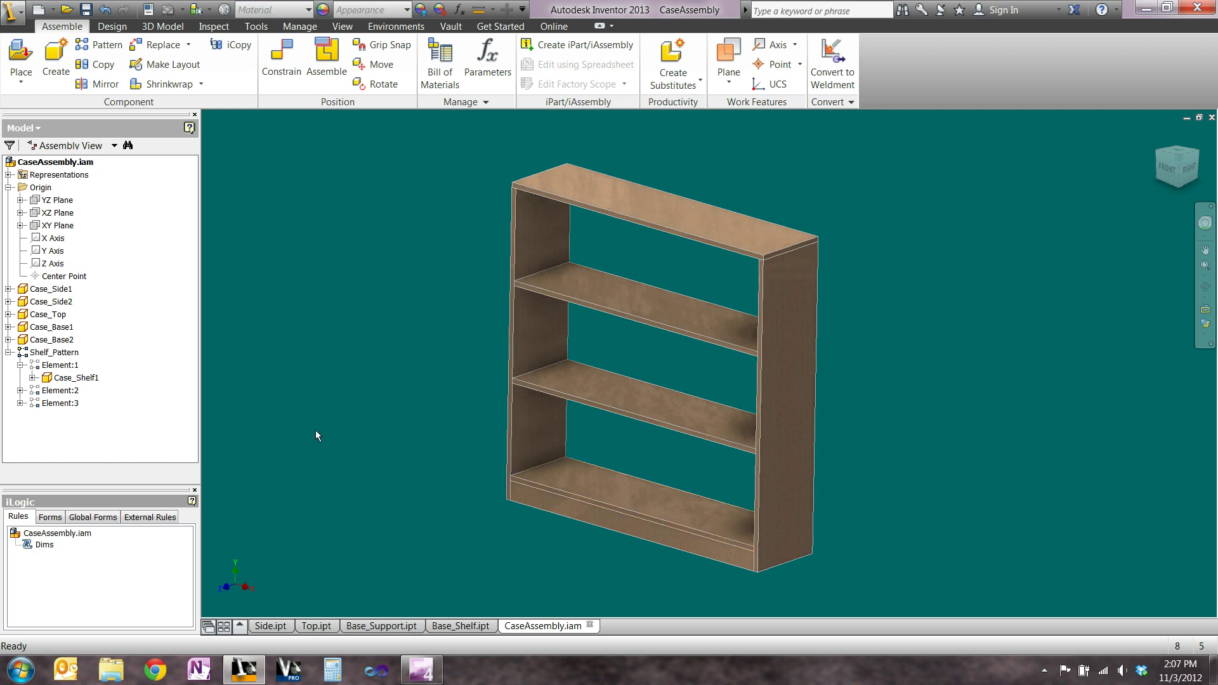
click(21, 365)
click(9, 353)
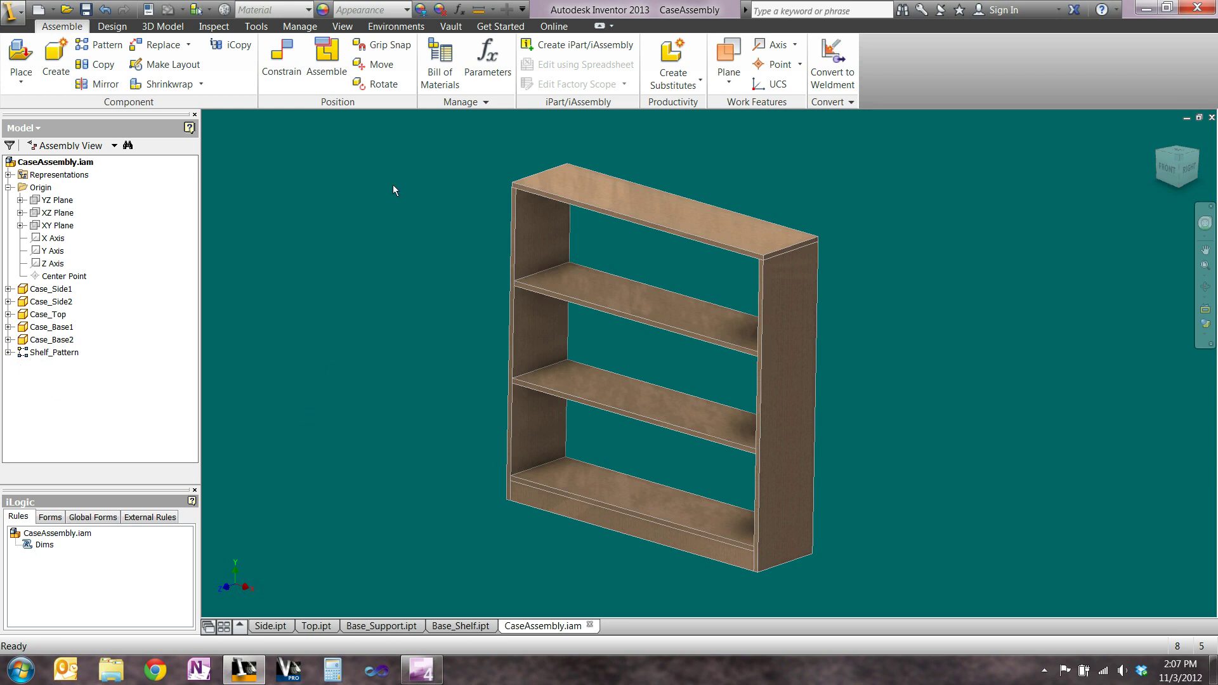
- Reopen the Dims rule and insert a reference to Case_Side1's Case_Height user parameter below the equations
double_click(43, 547)
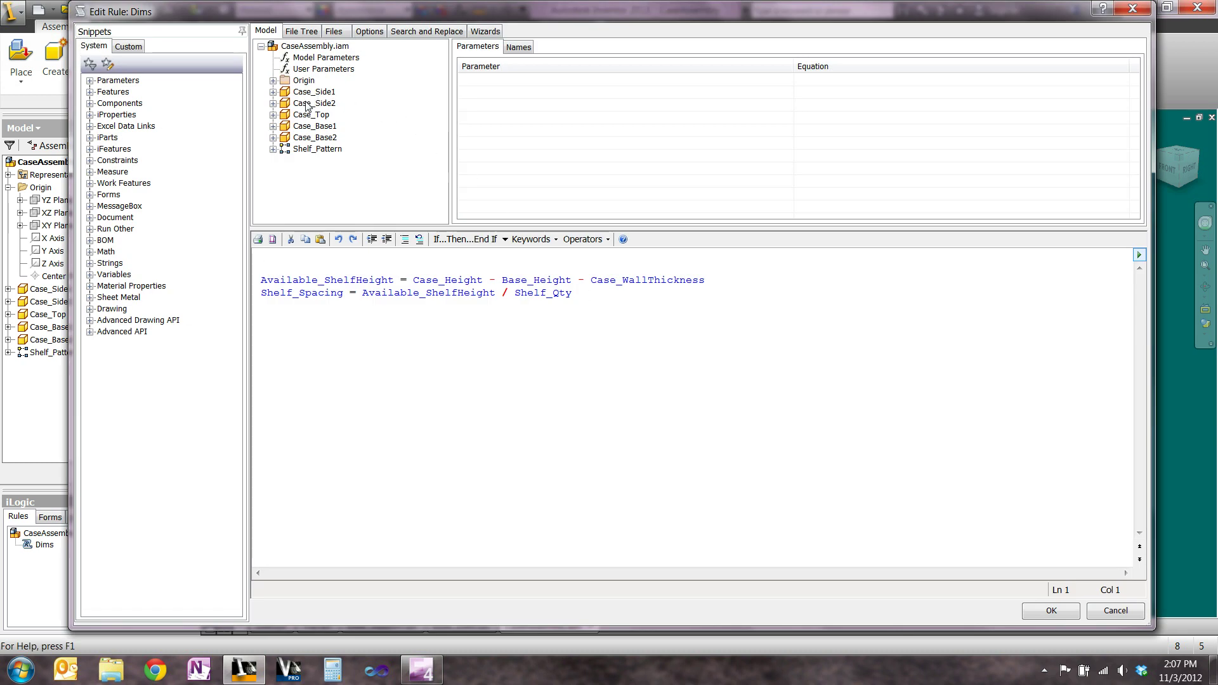
click(274, 92)
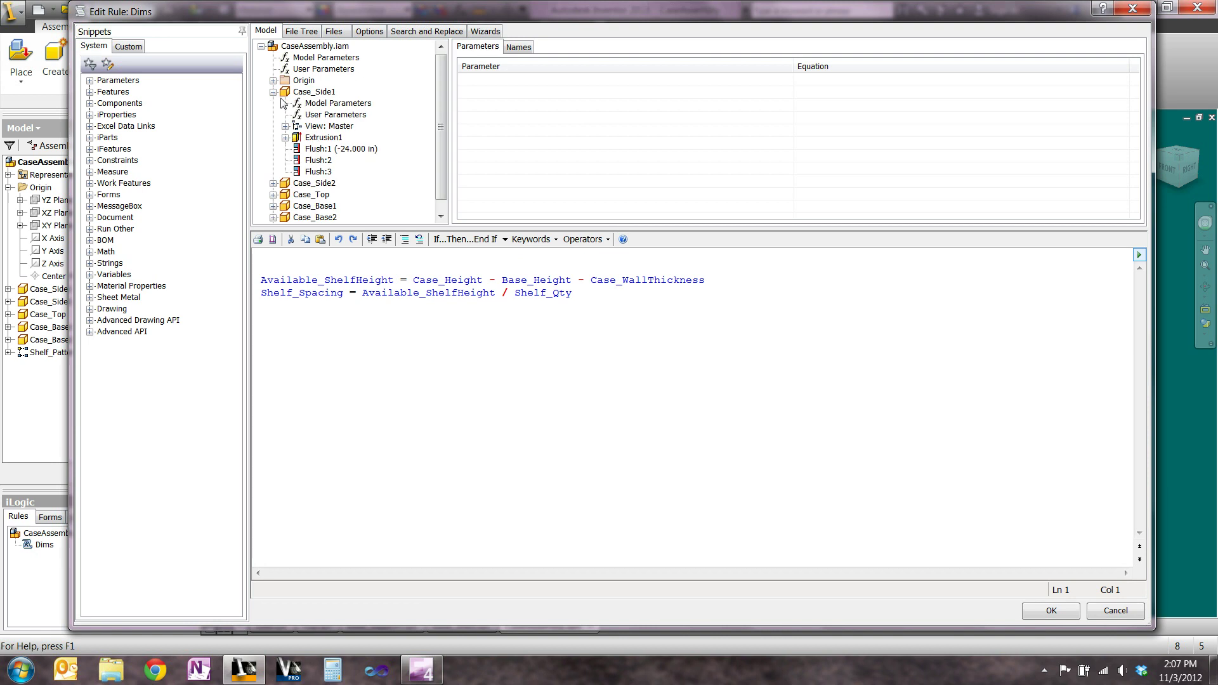
click(323, 116)
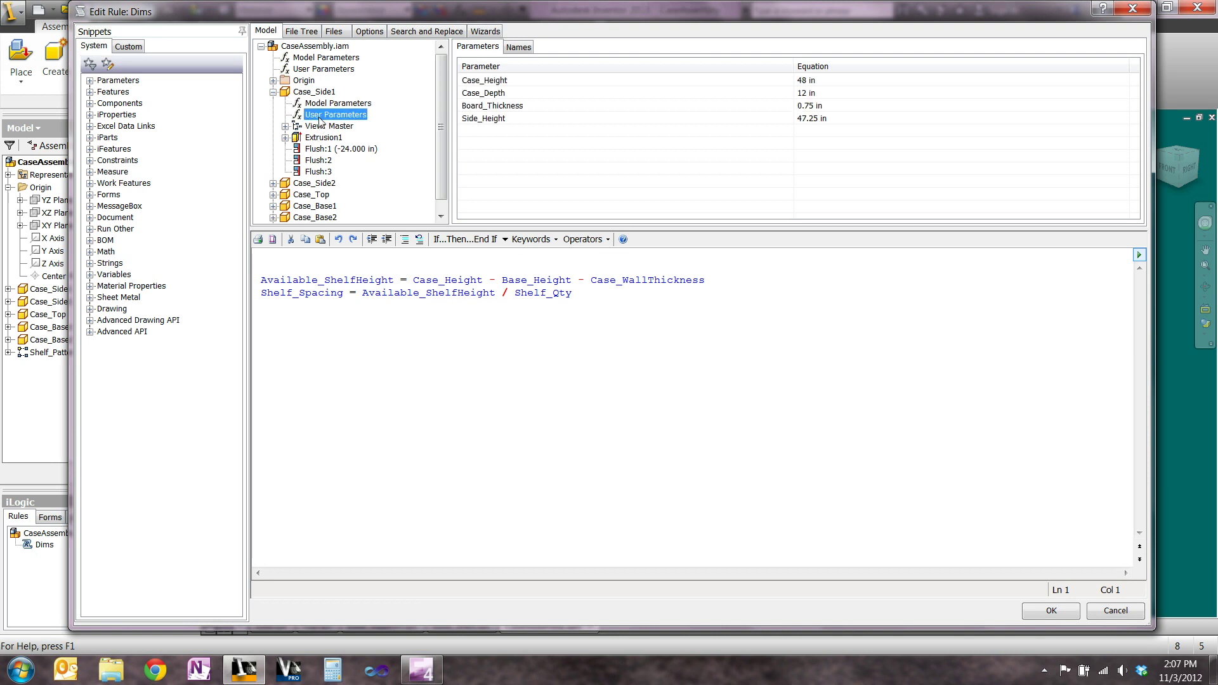
double_click(485, 80)
drag(503, 255, 265, 334)
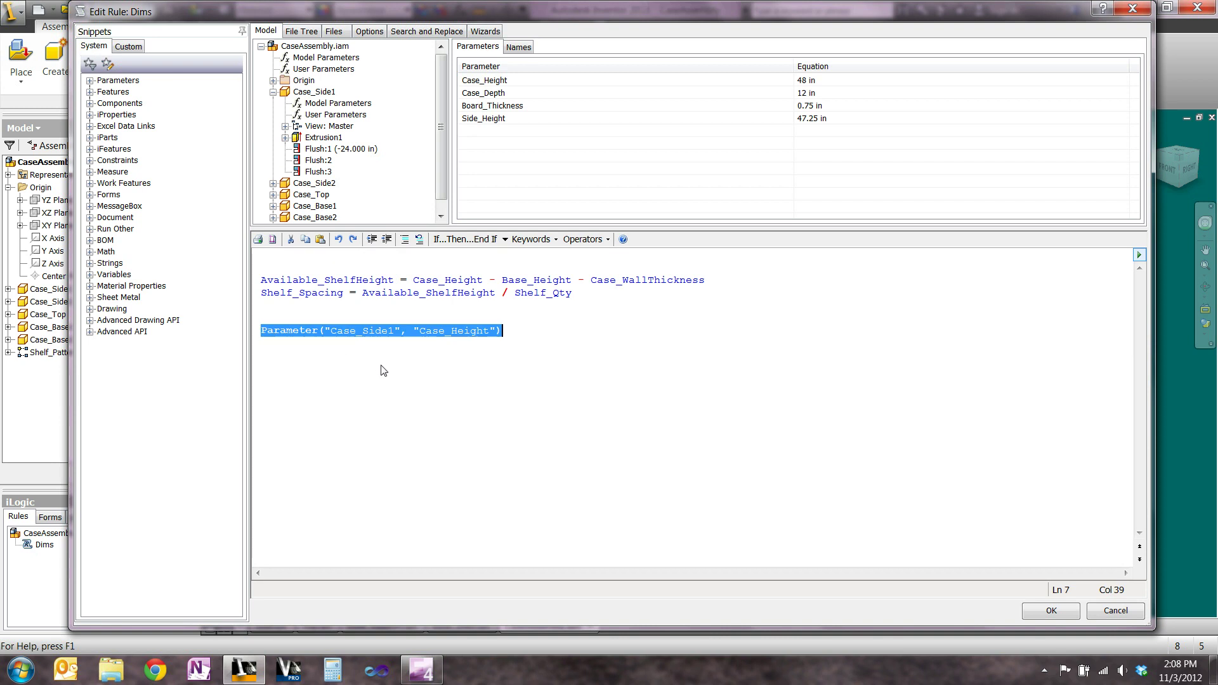
click(528, 326)
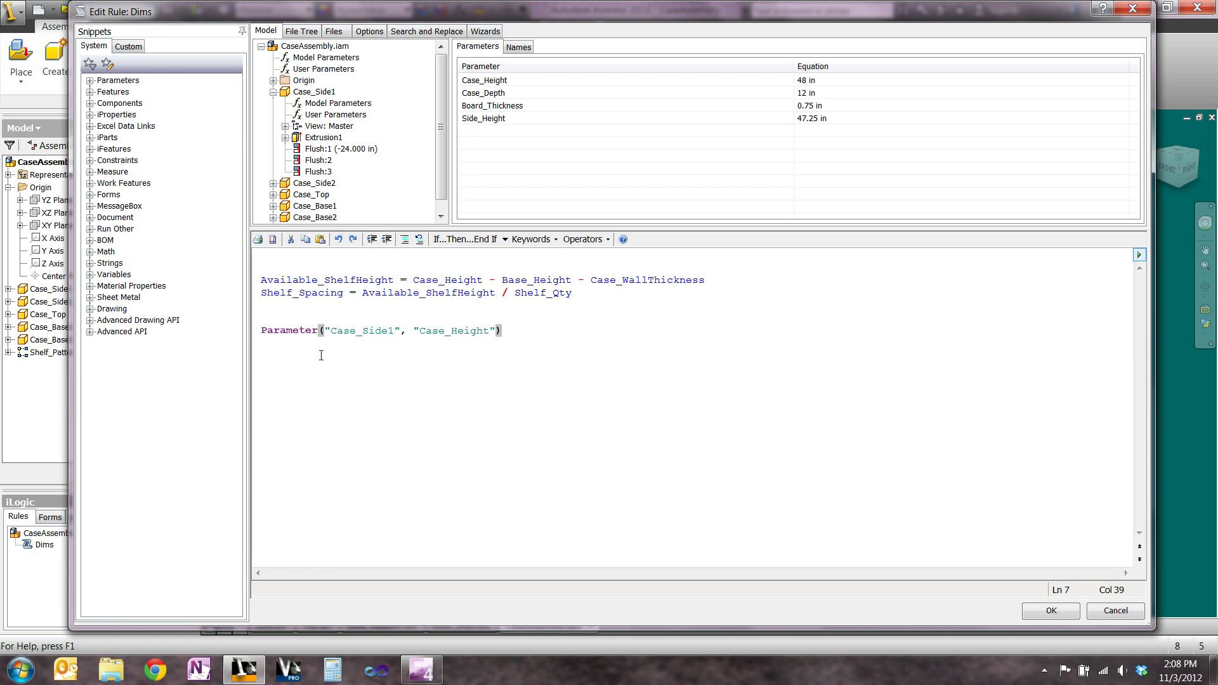
- Add the comment 'Set side parameters on the line above the Case_Side1 parameter reference
click(288, 319)
text('Set side parta)
key(BackSpace)
key(BackSpace)
text(meters)
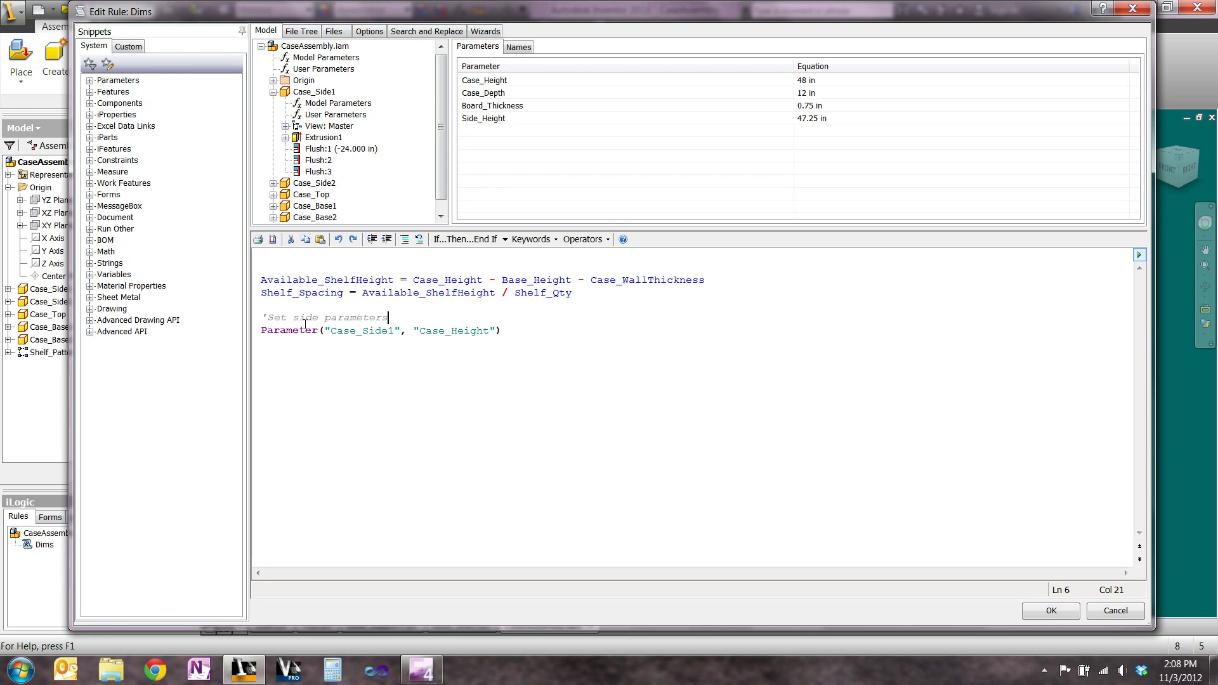
- Set the Case_Side1 Case_Height reference equal to the assembly's Case_Height user parameter
click(523, 334)
text(=)
click(351, 70)
double_click(488, 94)
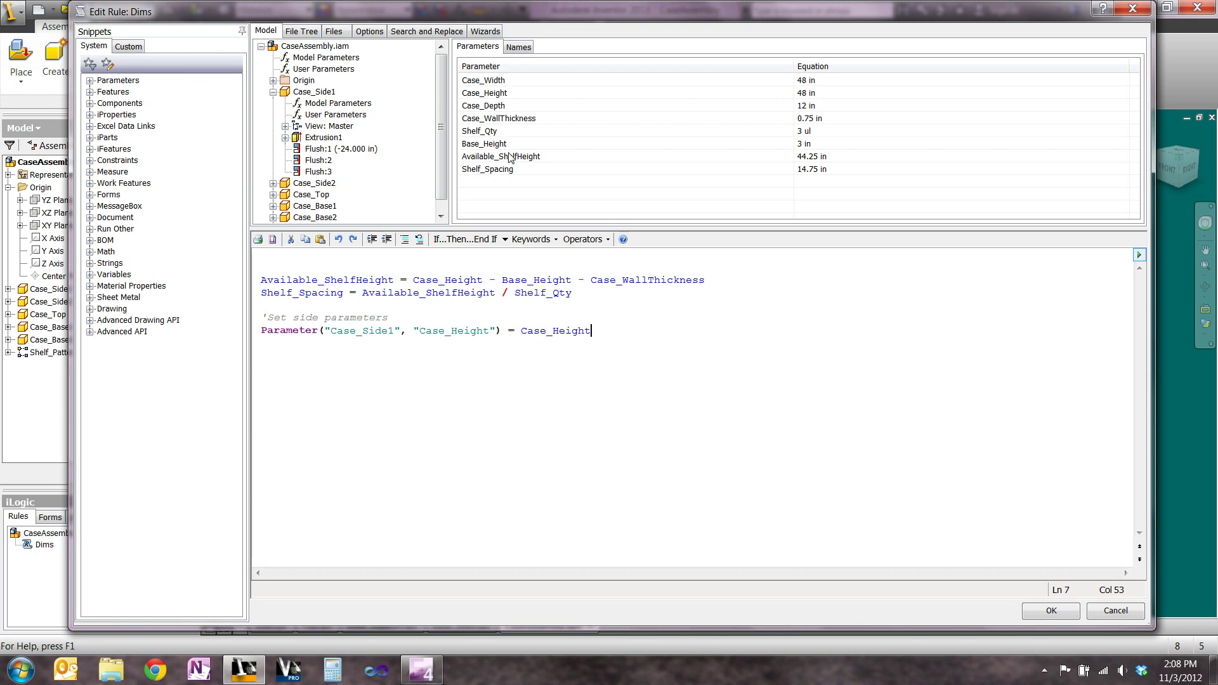
- Insert a reference to Case_Side1's Case_Depth user parameter on a new line below the height assignment
key(Return)
double_click(498, 81)
drag(325, 343, 241, 344)
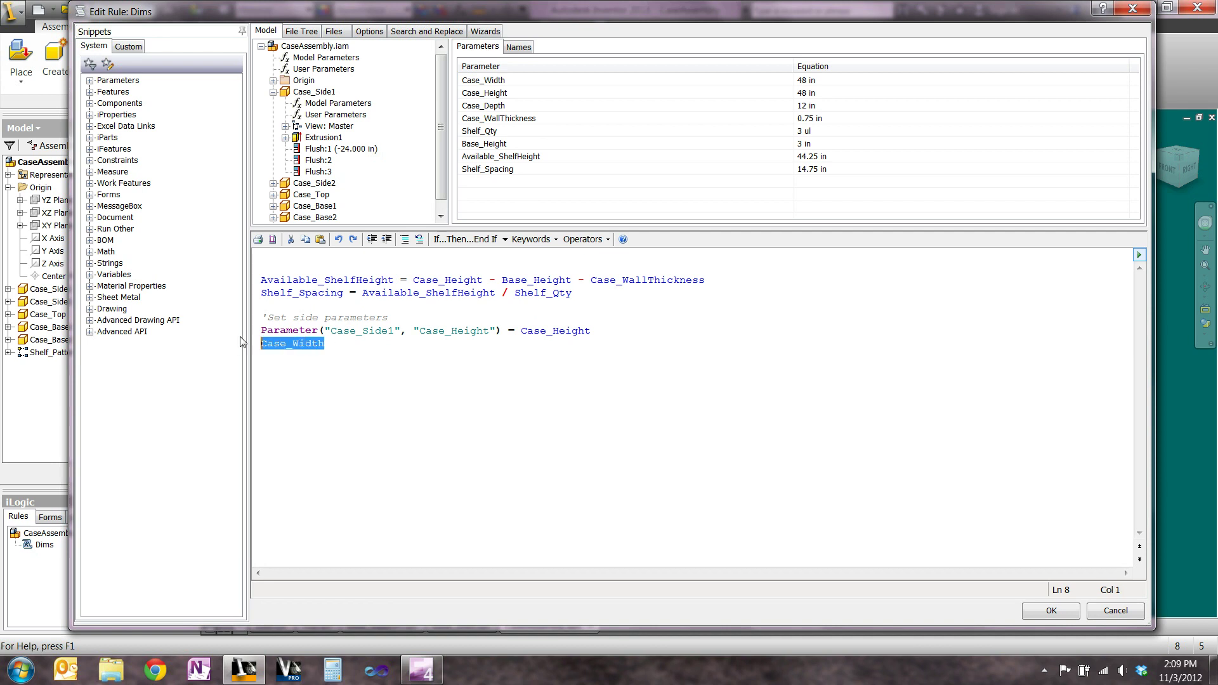
click(323, 114)
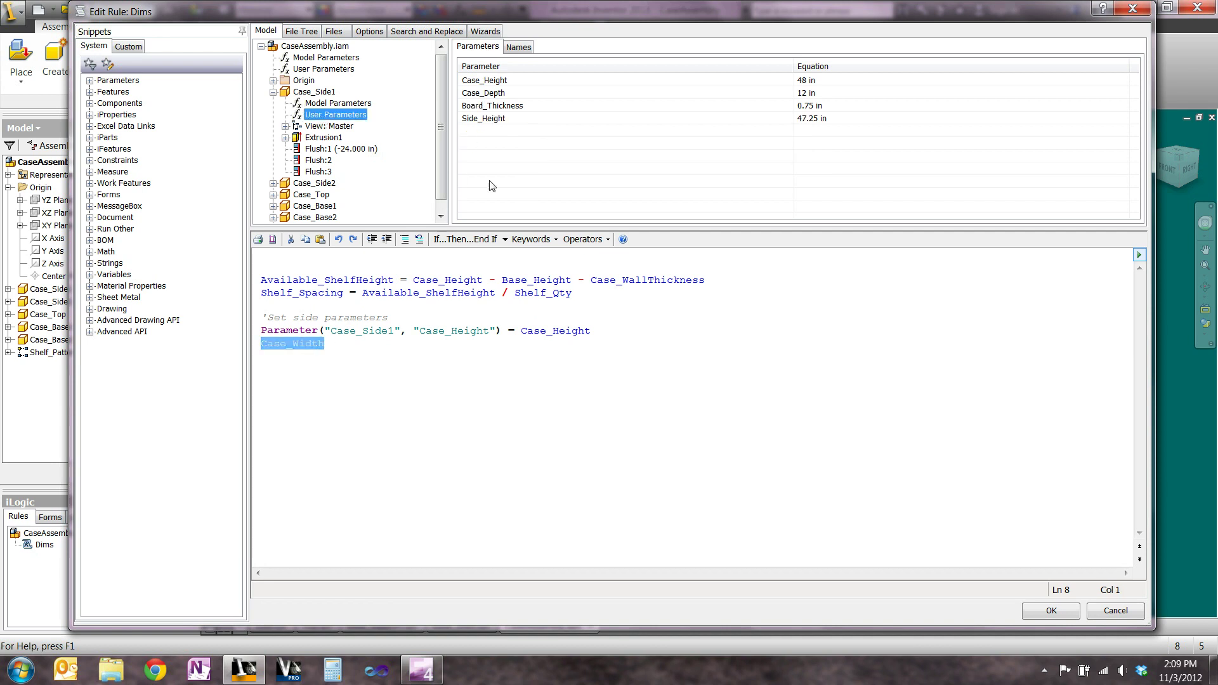
double_click(491, 93)
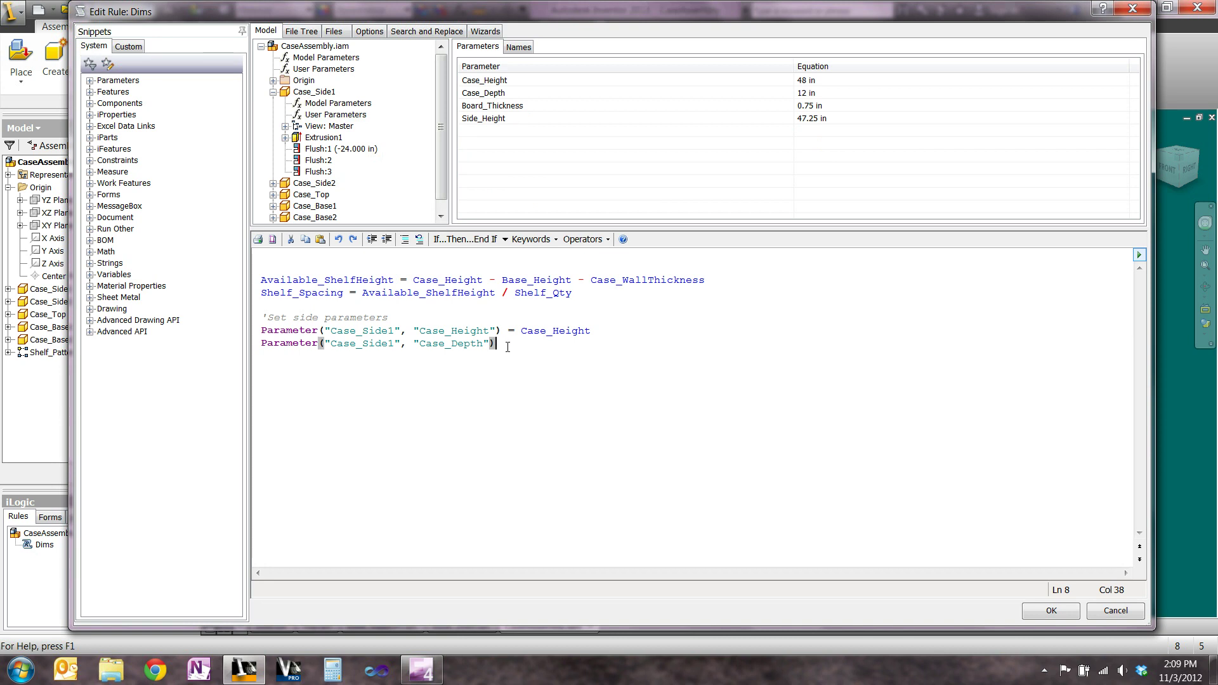
- Set the Case_Side1 Case_Depth reference equal to the assembly's Case_Depth user parameter and start a new line
text(=)
click(321, 68)
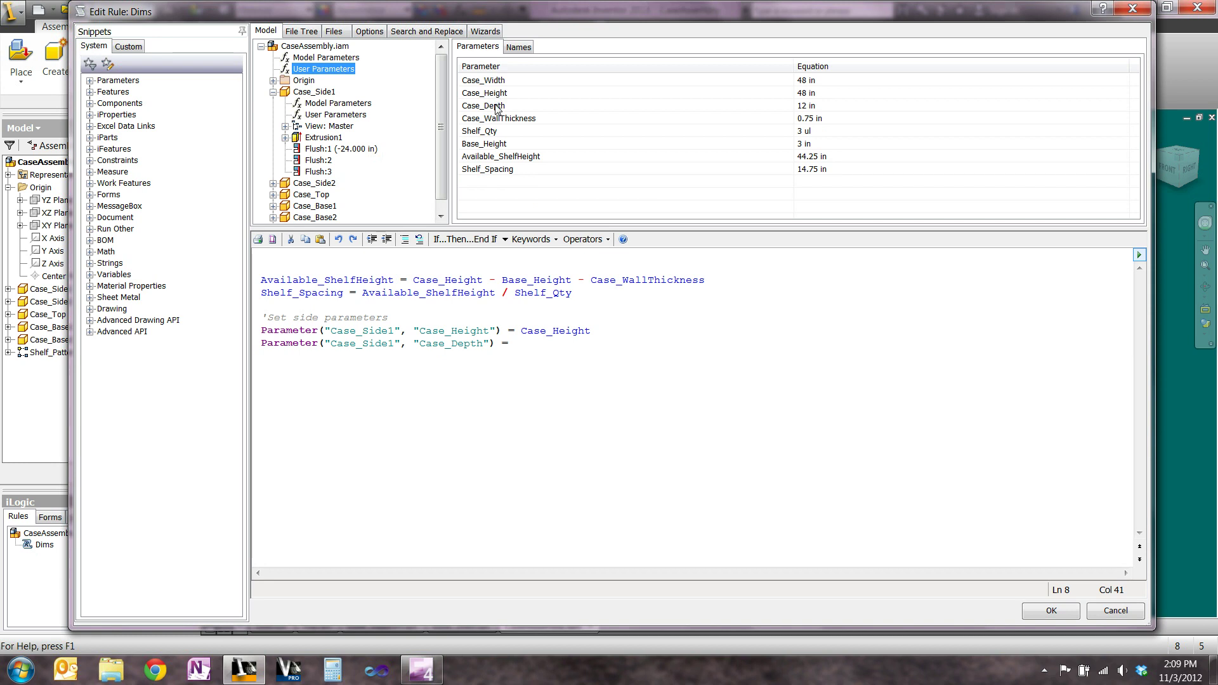
double_click(496, 108)
key(Return)
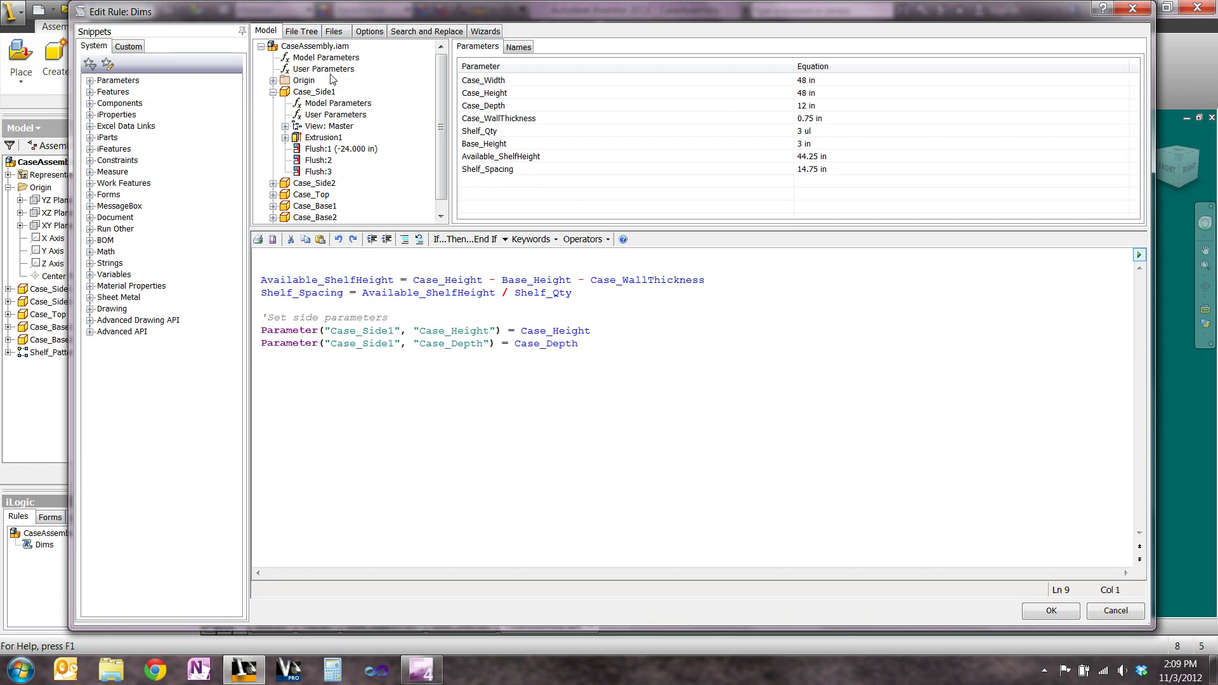
- Add a line setting Case_Side1's Board_Thickness user parameter equal to the assembly's Case_WallThickness
click(315, 114)
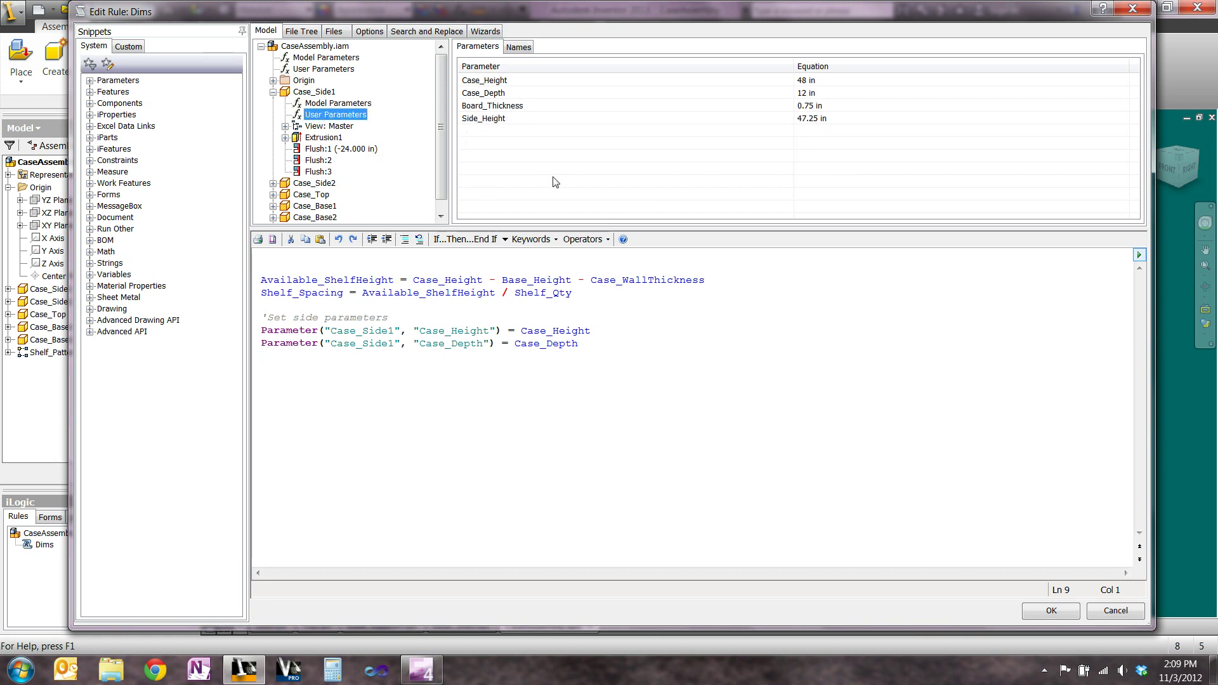
double_click(506, 108)
text(=)
click(323, 70)
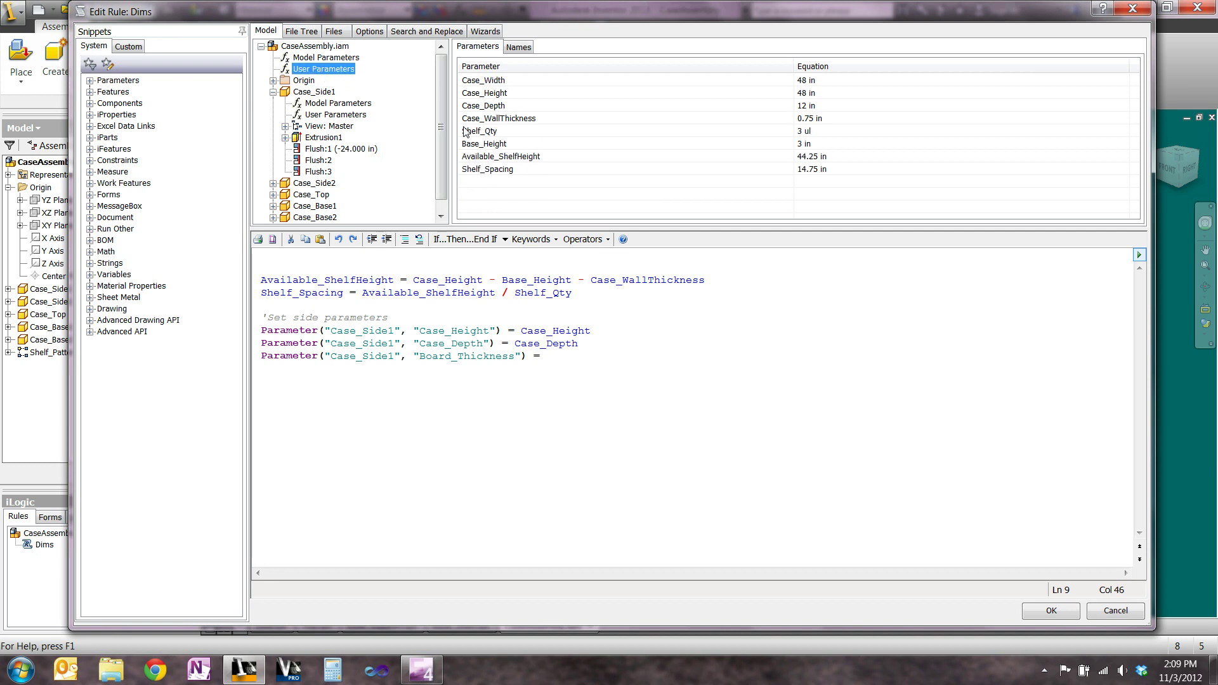
double_click(508, 121)
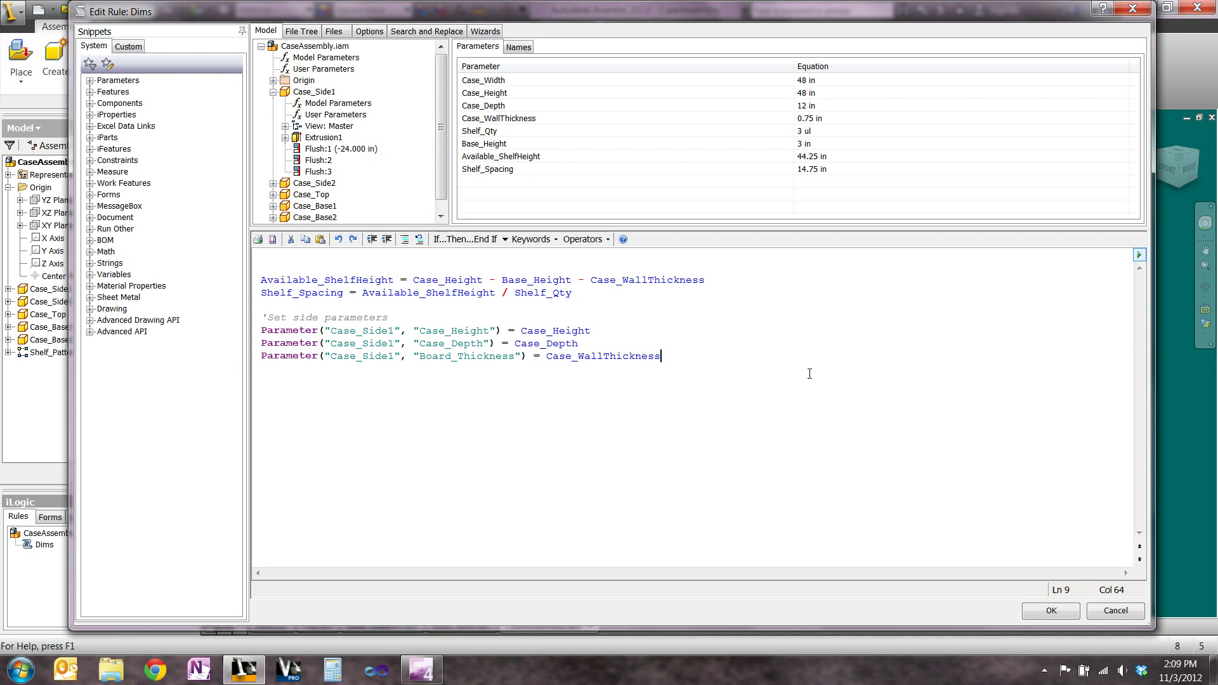
- Add the comment 'Set top paramters below the side assignments, separated by a blank line
key(Return)
text(Set top paramters)
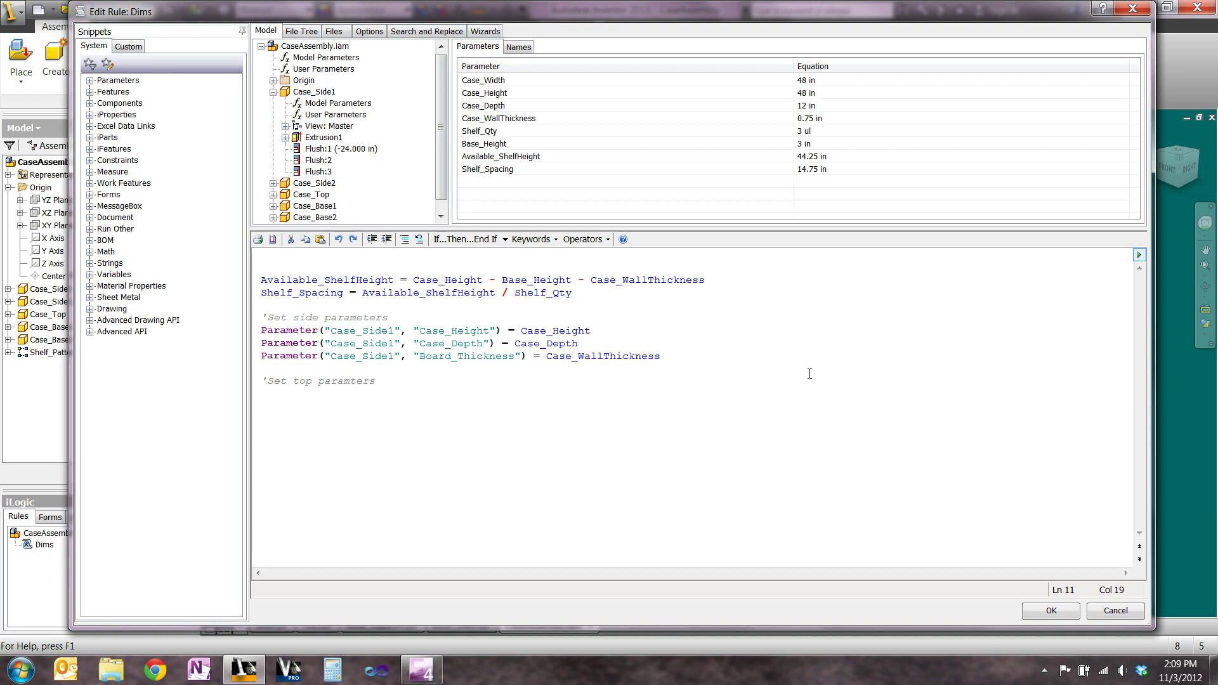
key(Return)
- Add a line under the top comment setting Case_Top's Case_Width user parameter equal to the assembly's Case_Width
click(272, 92)
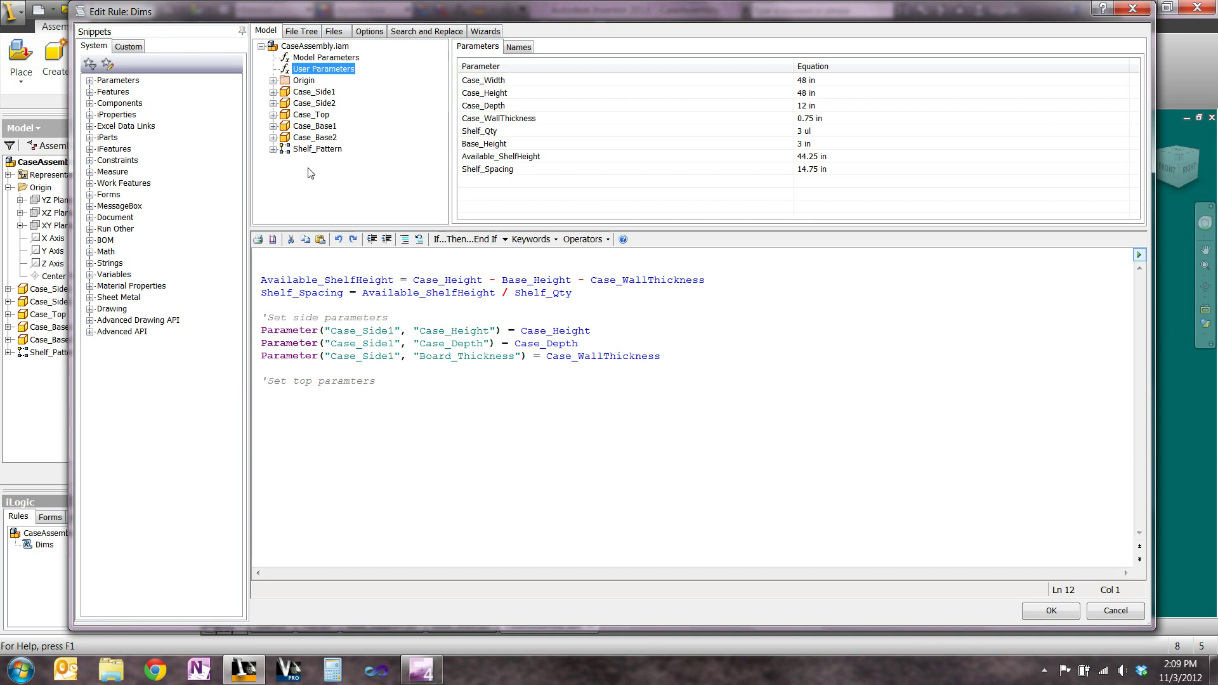
click(274, 115)
click(323, 137)
click(495, 81)
double_click(495, 82)
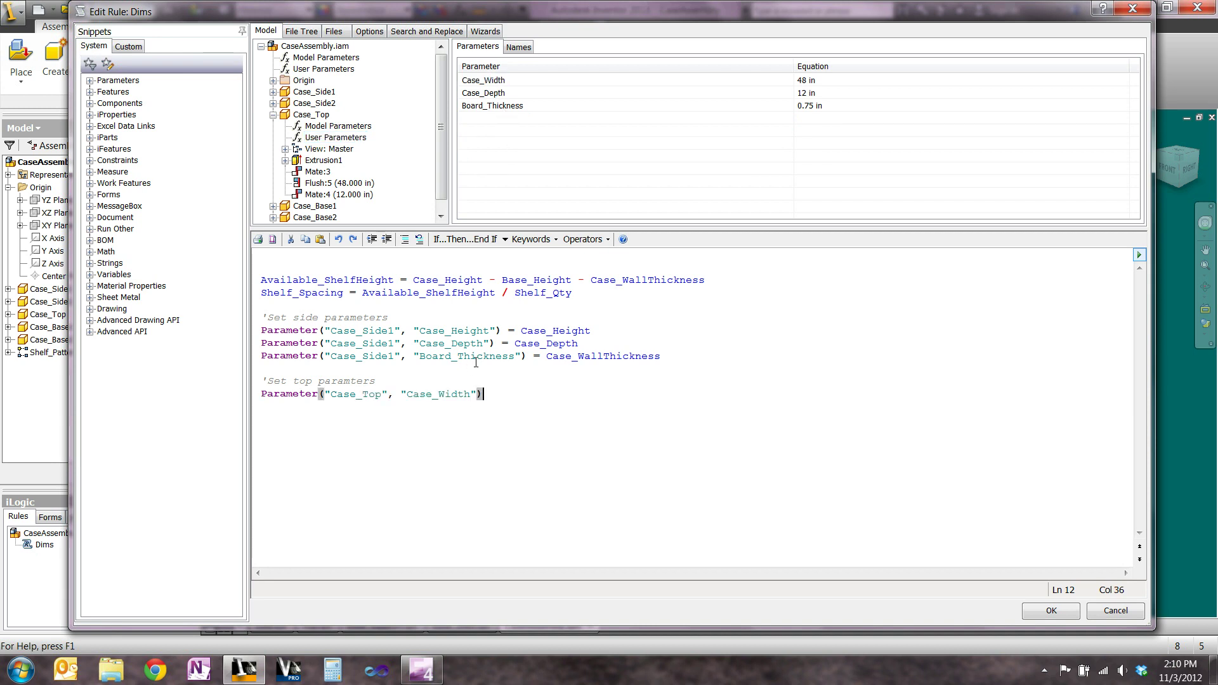
text(=)
click(323, 68)
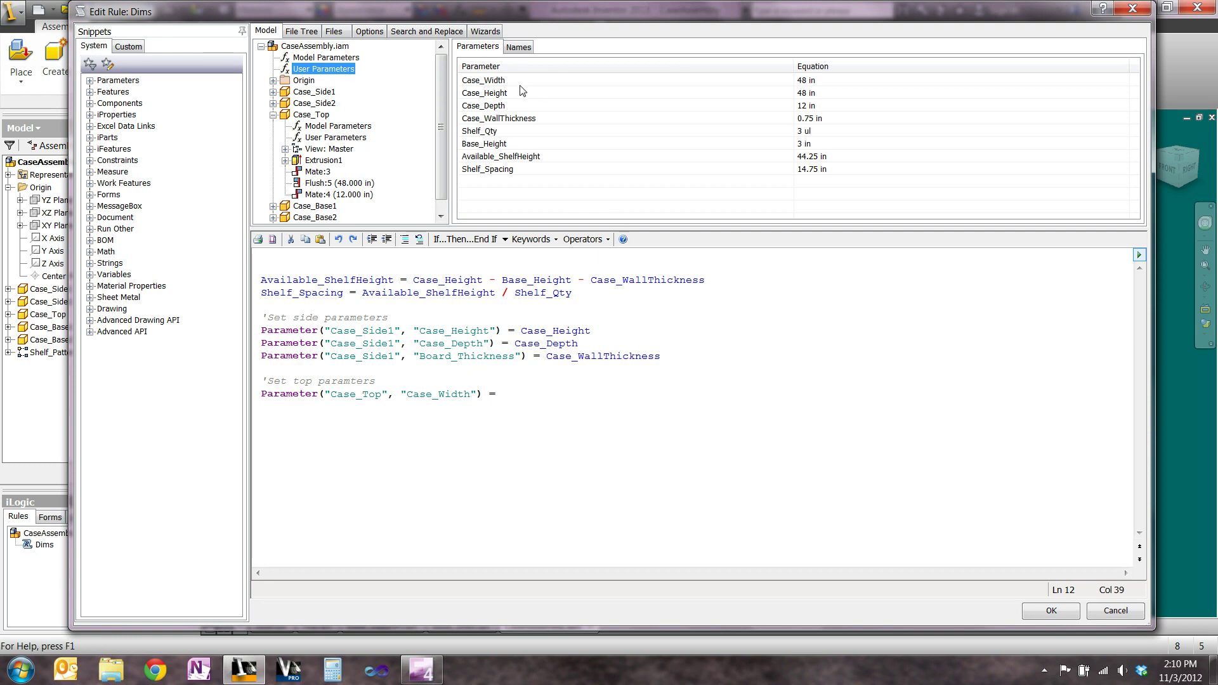
double_click(495, 80)
key(Return)
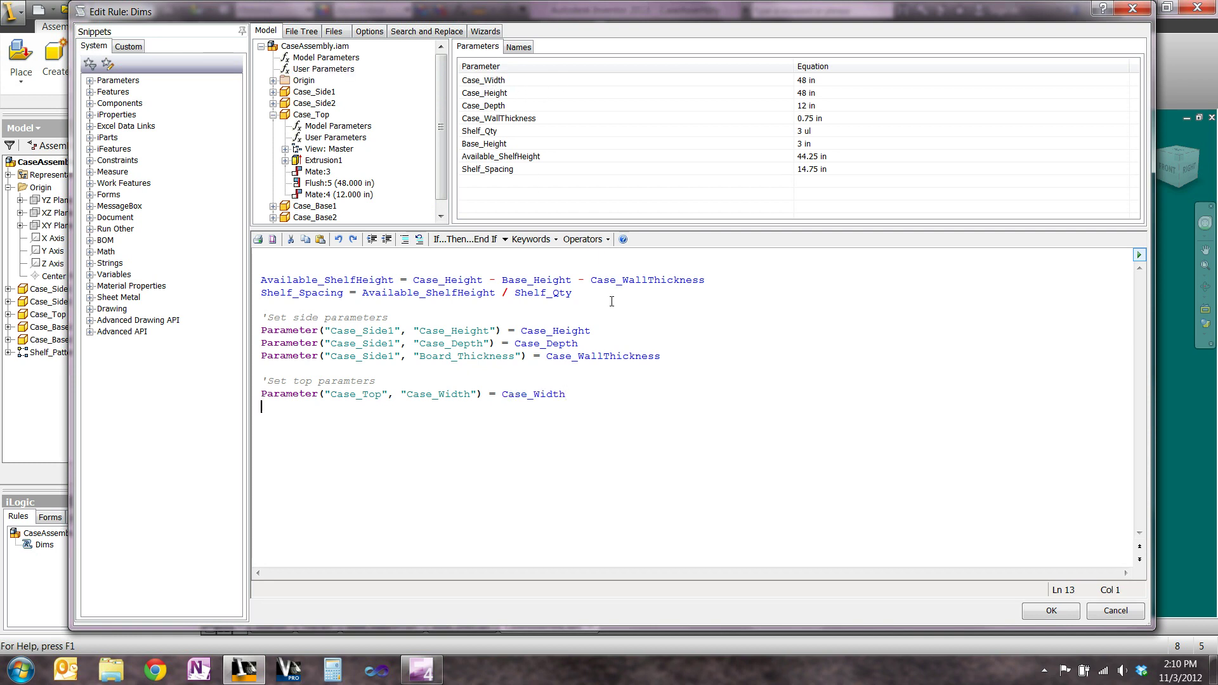
- Add a line setting Case_Top's Case_Depth user parameter equal to the assembly's Case_Depth
click(318, 138)
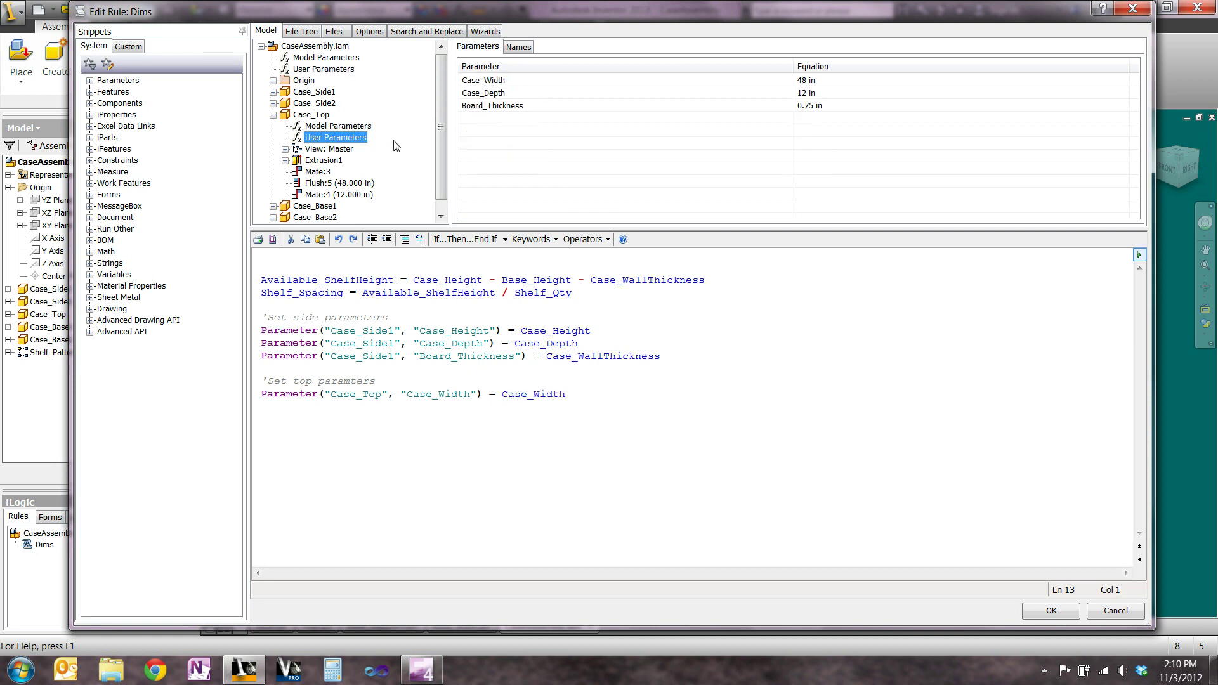
double_click(494, 94)
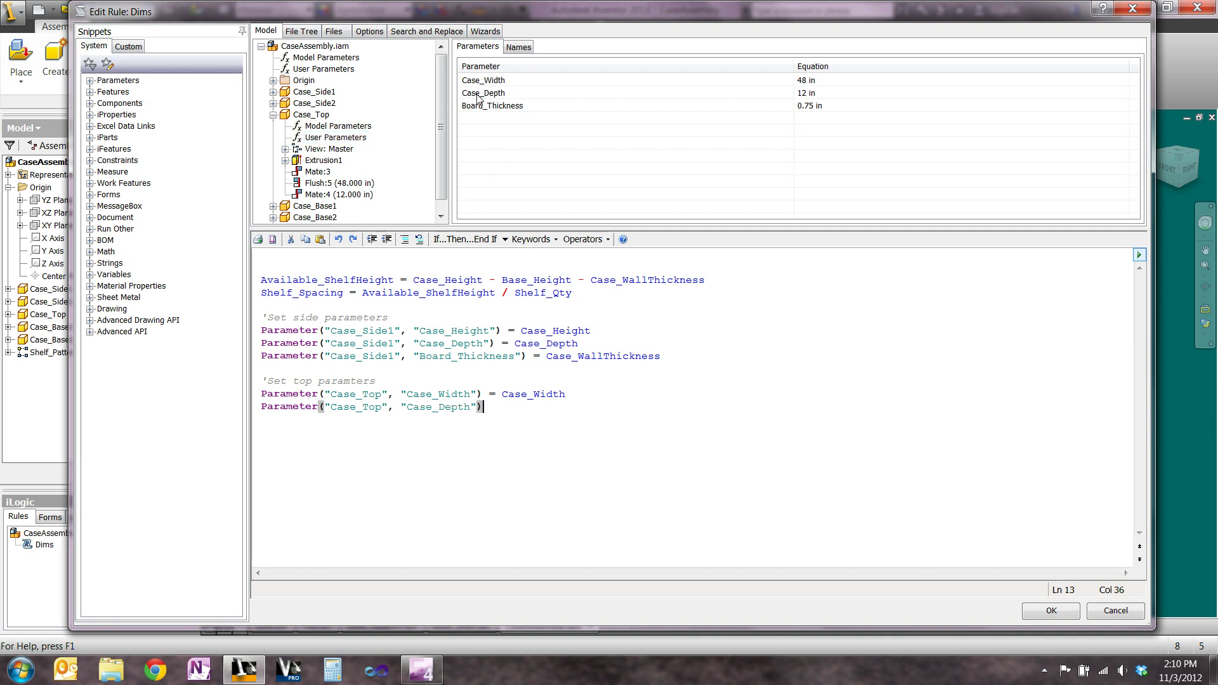
text(=)
click(321, 69)
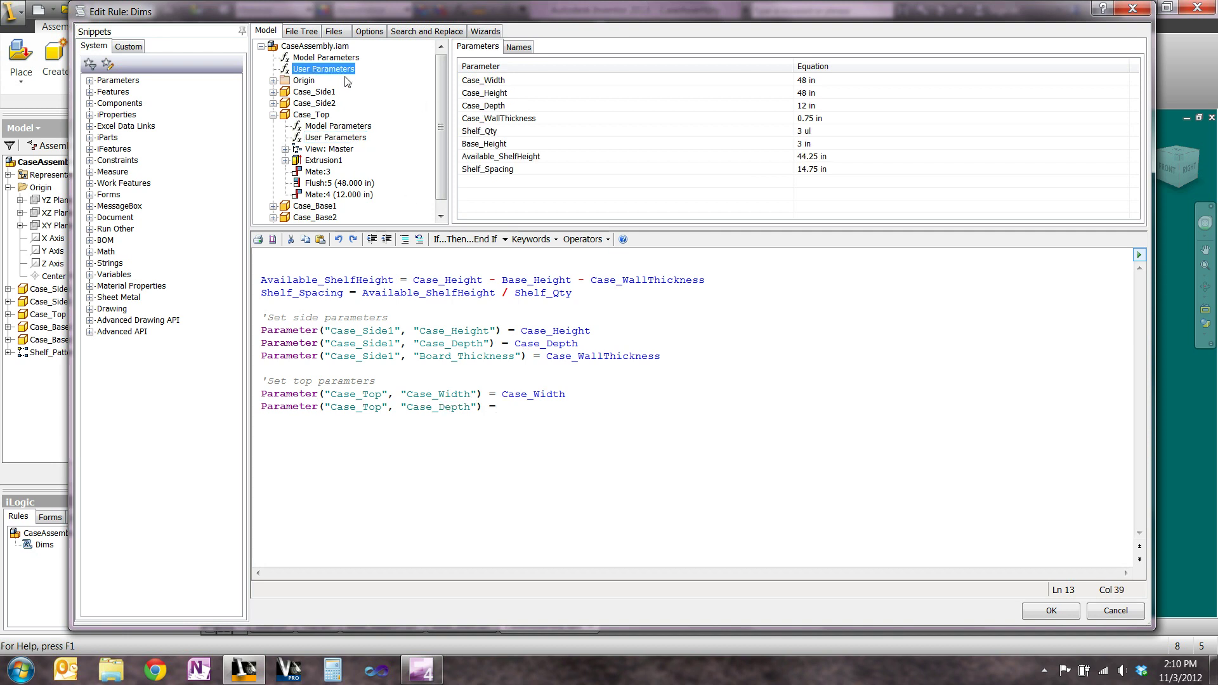
double_click(489, 108)
key(Return)
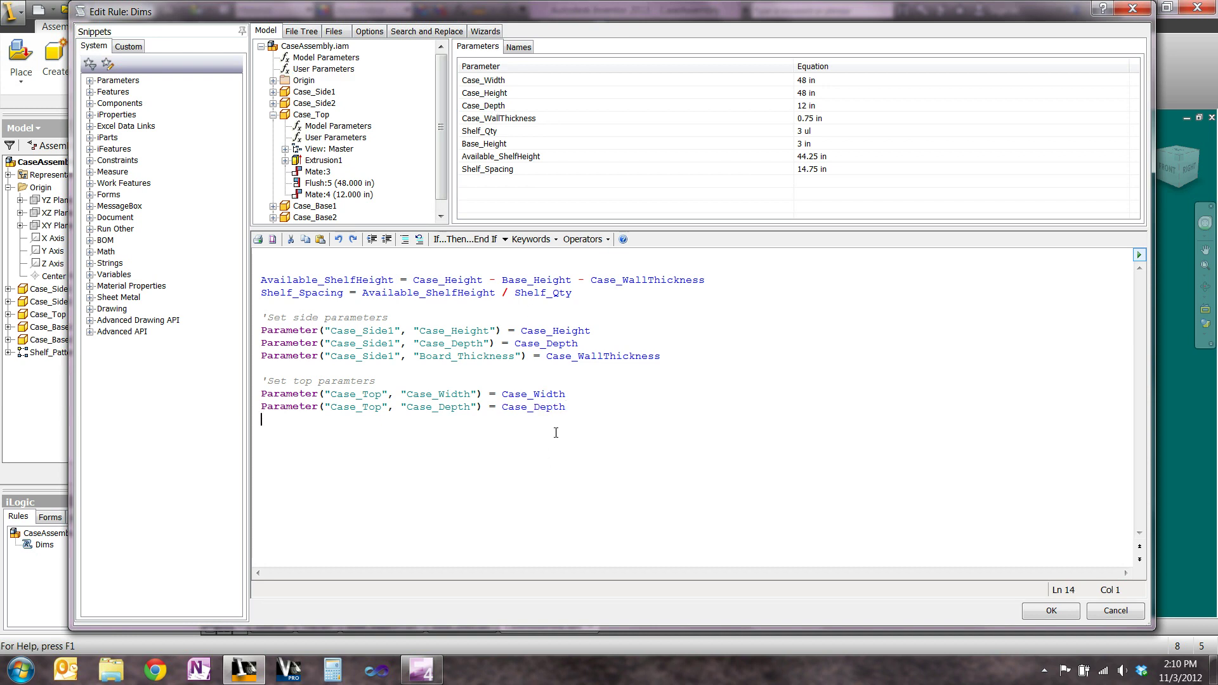
- Add a line setting Case_Top's Board_Thickness user parameter equal to the assembly's Case_WallThickness
click(346, 139)
click(514, 107)
double_click(513, 107)
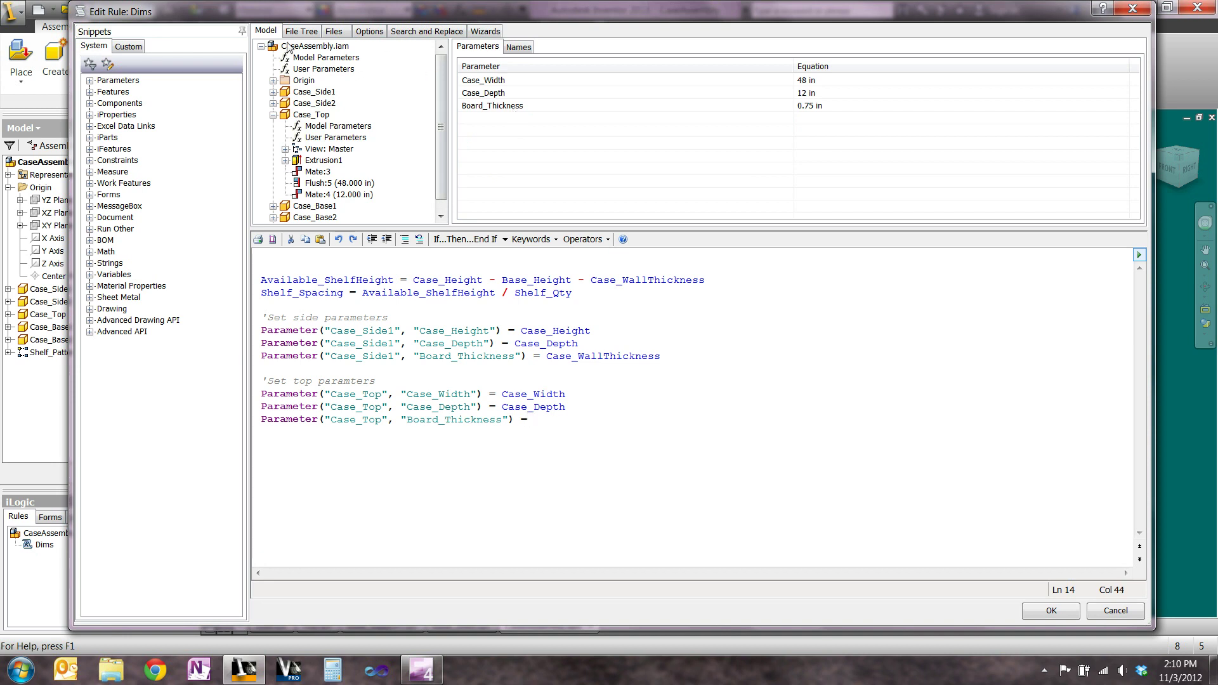
click(299, 70)
double_click(488, 121)
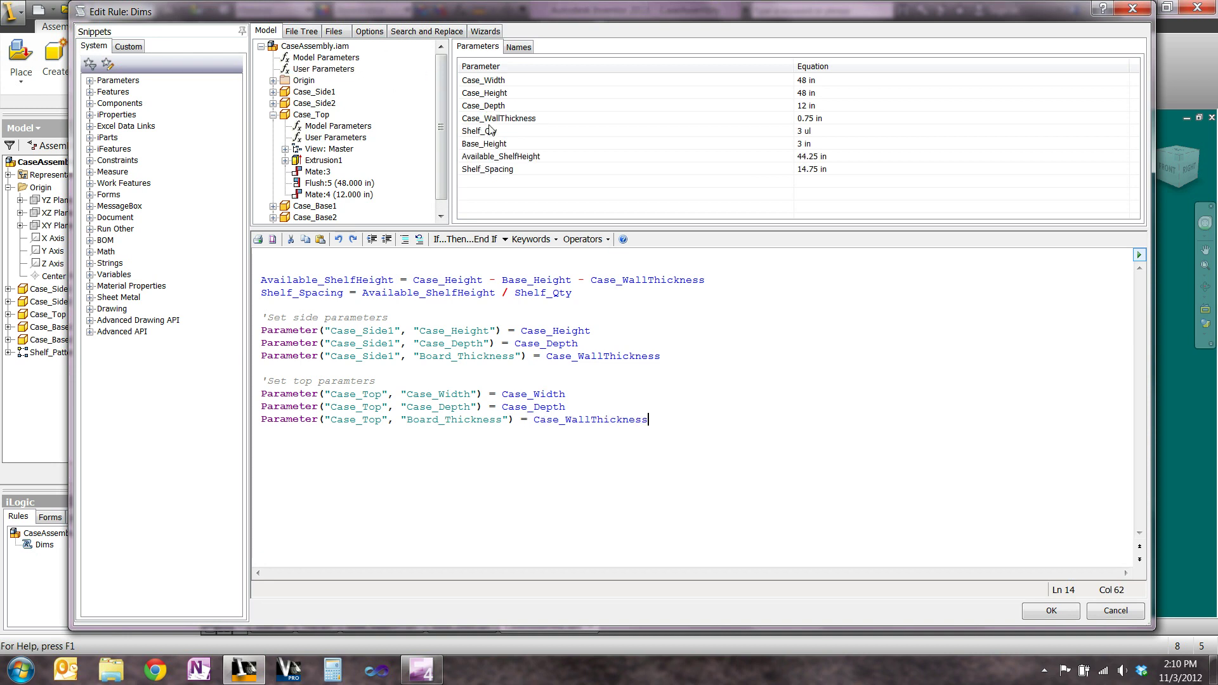
- Add the comment 'Set base parameters below the top assignments, separated by a blank line
key(Return)
text('Set)
text(base parameters)
key(Return)
- Insert references to Case_Base1's Case_Width, Base_Height and Side_Thickness user parameters on separate lines under the base comment
click(316, 72)
click(272, 114)
click(273, 126)
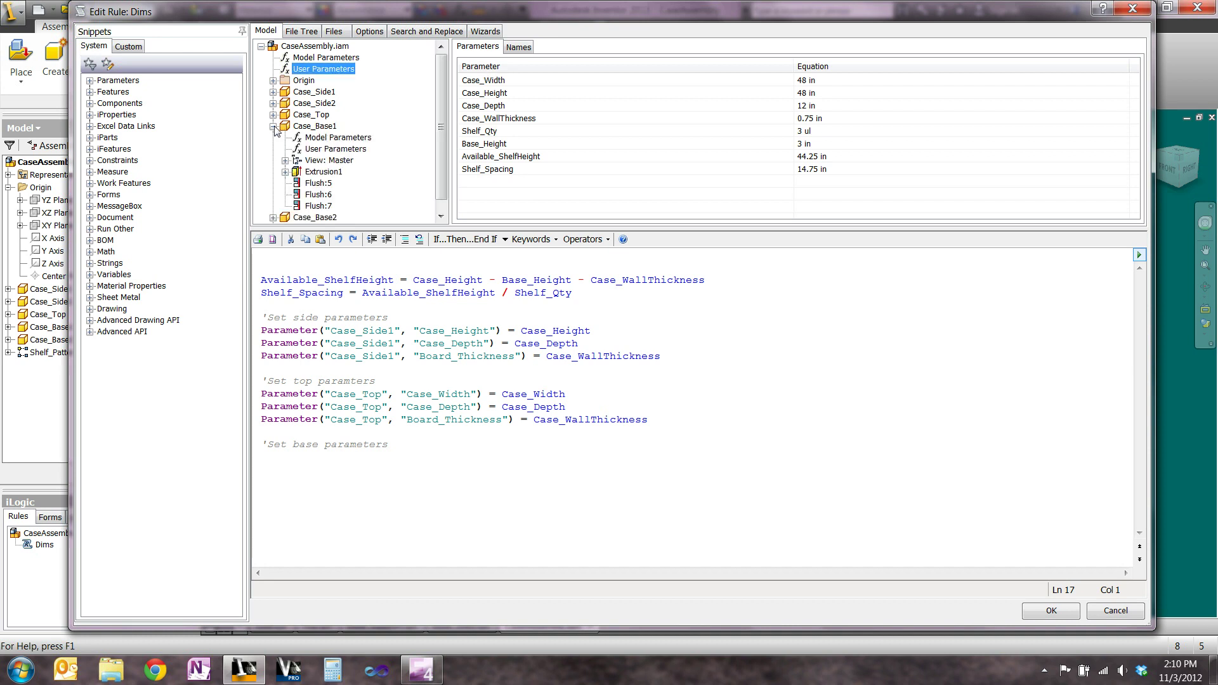
click(333, 149)
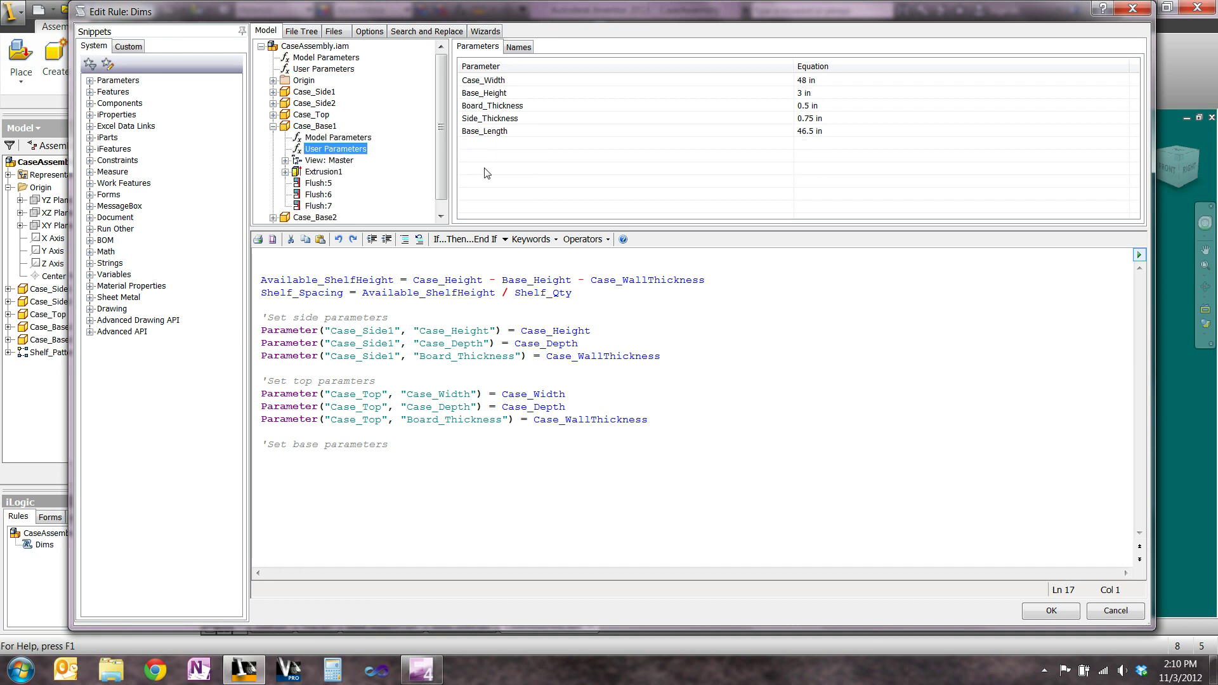
double_click(492, 82)
key(Return)
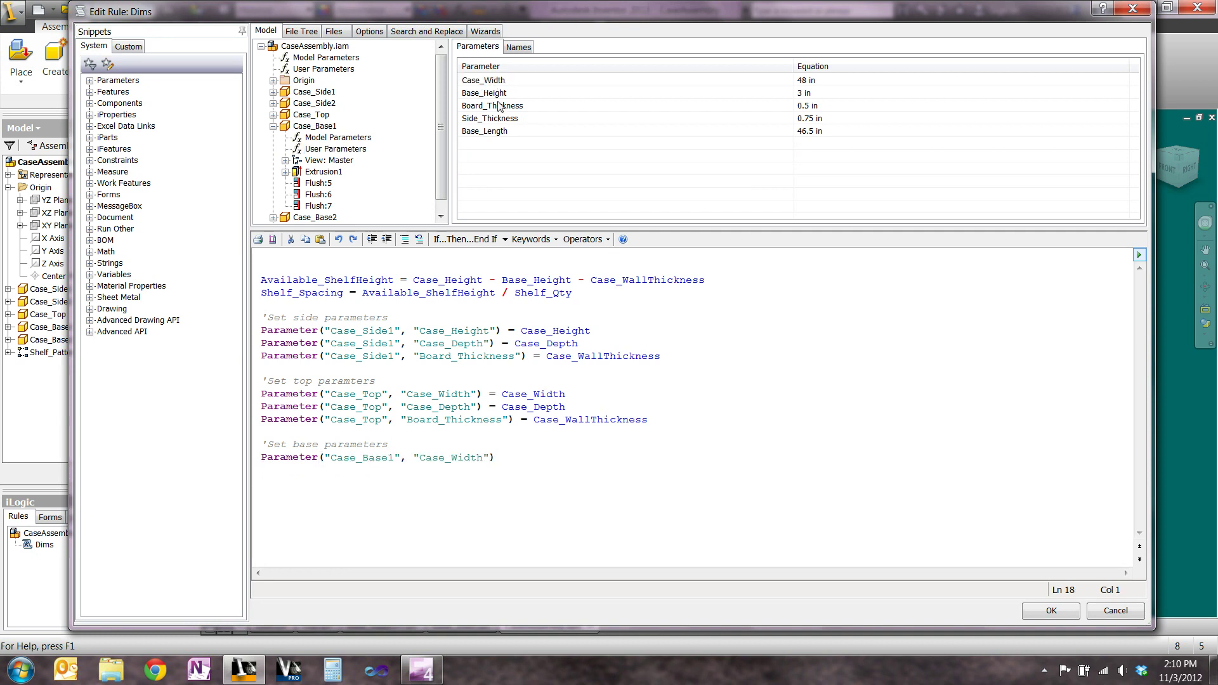
double_click(493, 94)
key(Return)
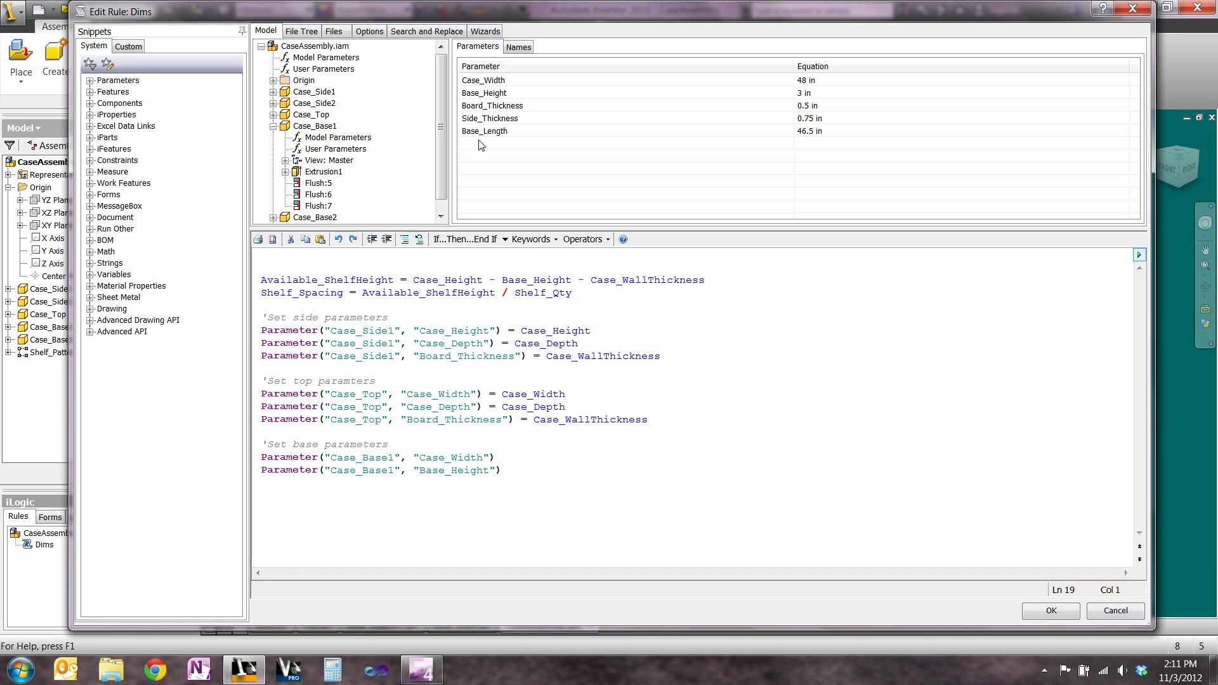
double_click(490, 119)
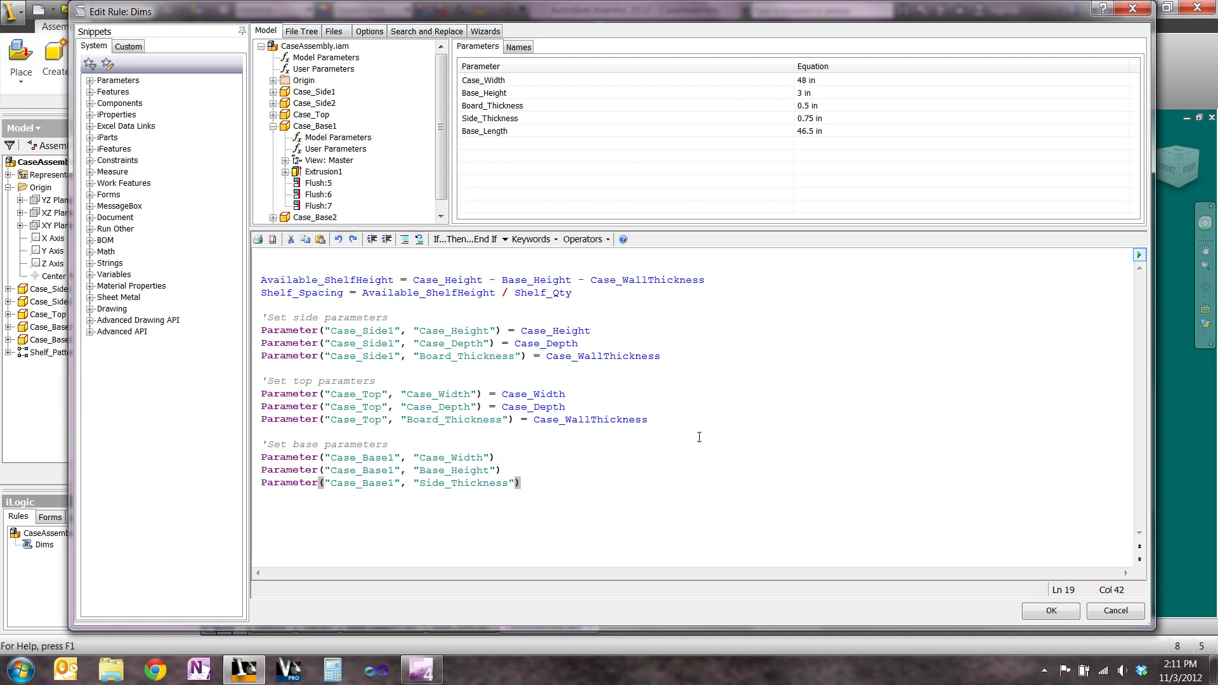
- Set the Case_Base1 Case_Width, Base_Height and Side_Thickness references equal to the assembly's Case_Width, Base_Height and Case_WallThickness respectively
click(324, 68)
click(511, 450)
click(512, 455)
text(=)
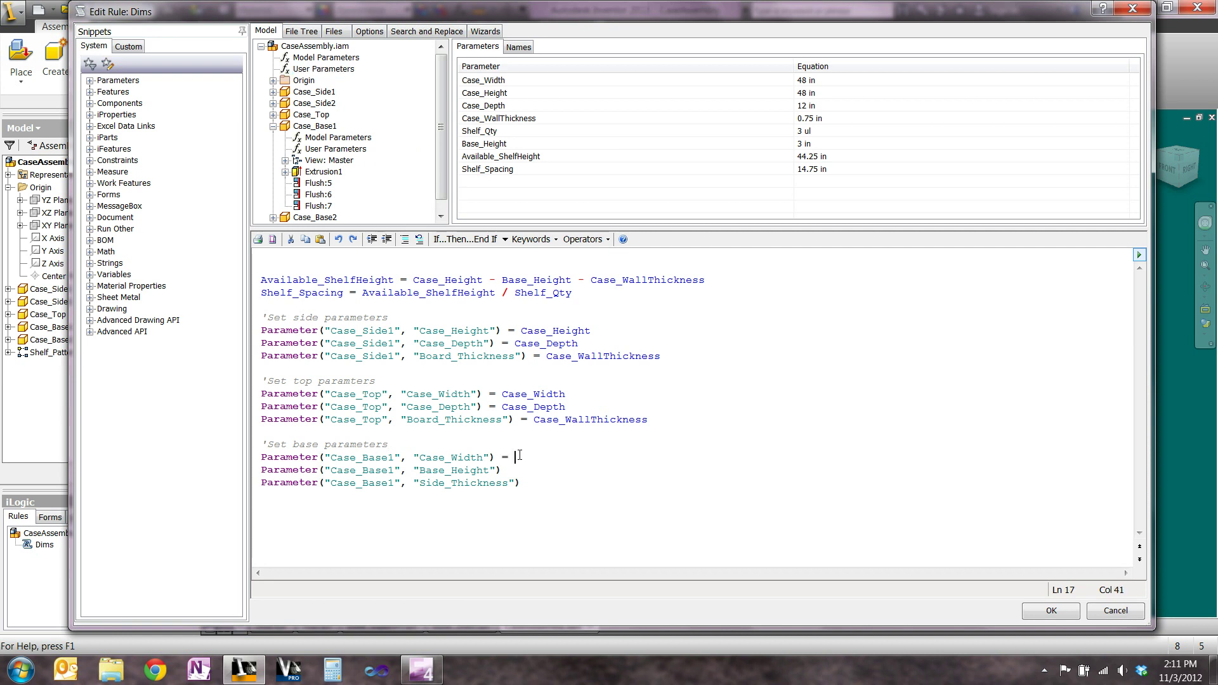
double_click(496, 80)
click(516, 469)
text(=)
double_click(488, 145)
click(533, 488)
text(=)
double_click(499, 119)
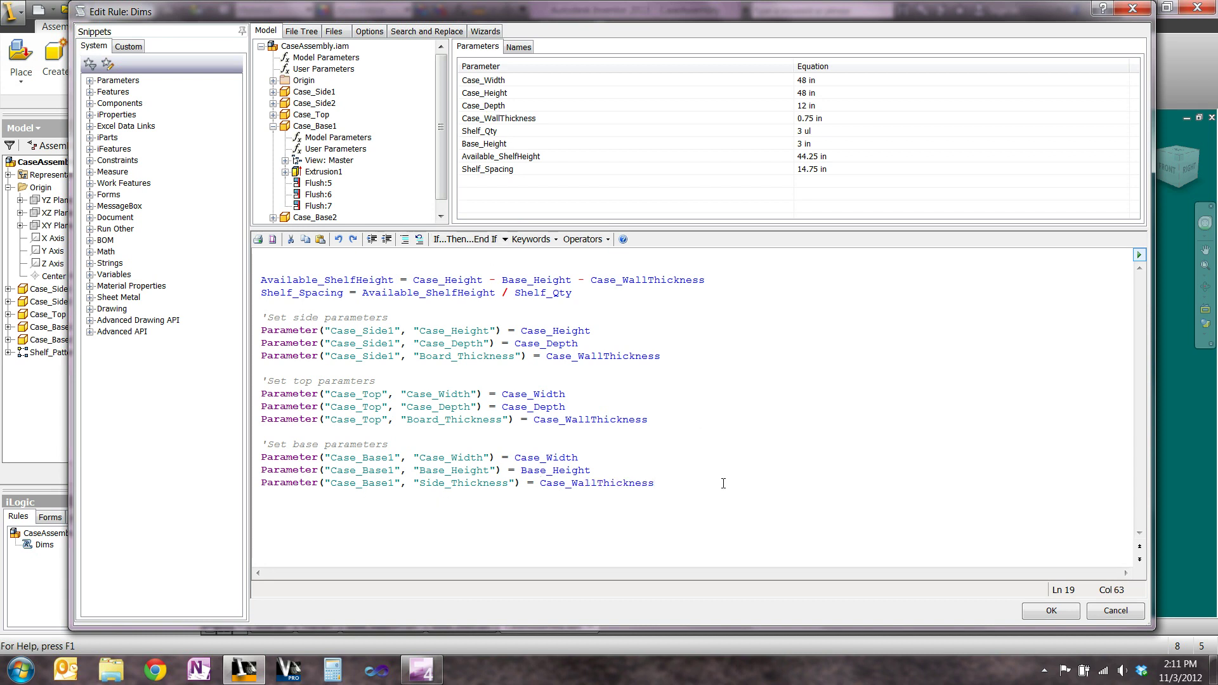
- Add the comment 'Set shelf parameters below the base assignments, separated by a blank line
key(Return)
key(Return)
text('Set shelf parameters)
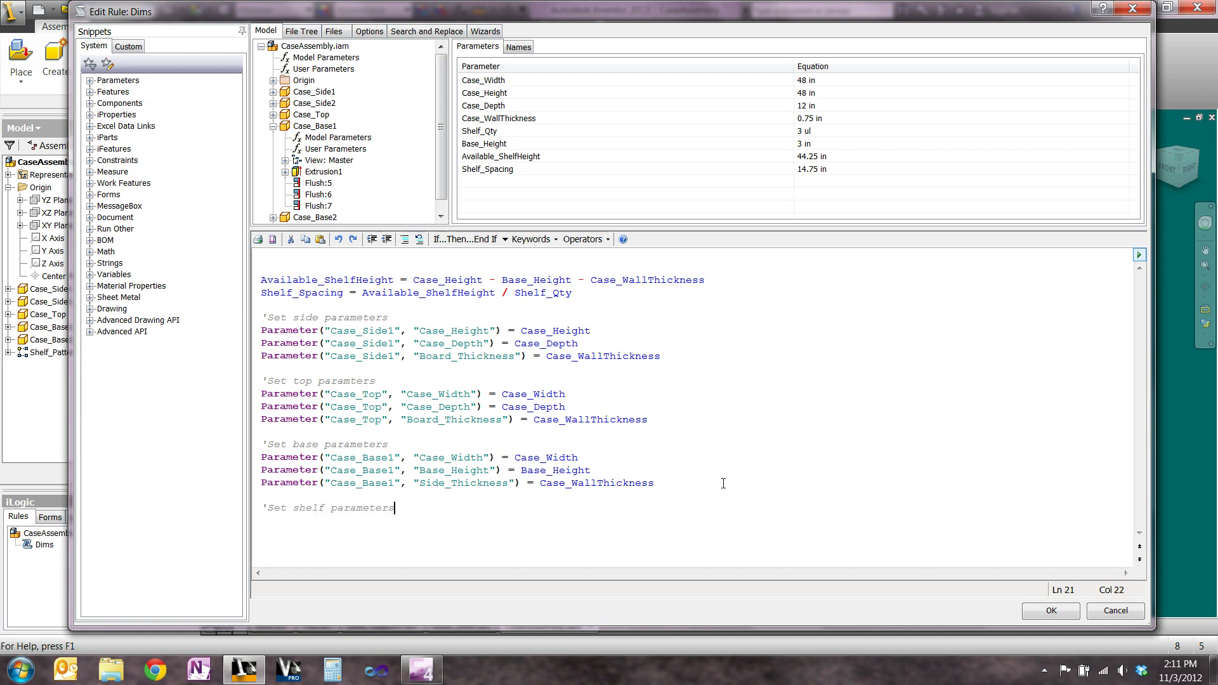
key(Return)
- Insert references to the Case_Width, Case_Depth and Board_Thickness user parameters of Case_Shelf1 in Shelf_Pattern's first element, one per line
click(274, 126)
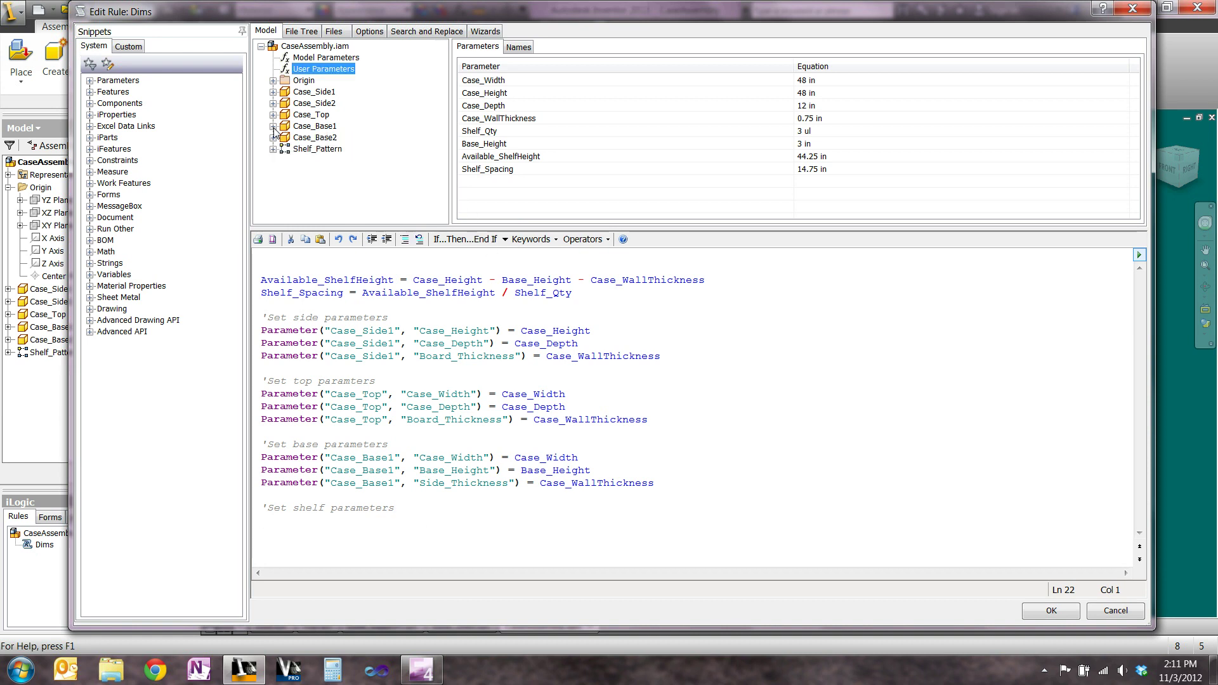
click(273, 149)
click(285, 161)
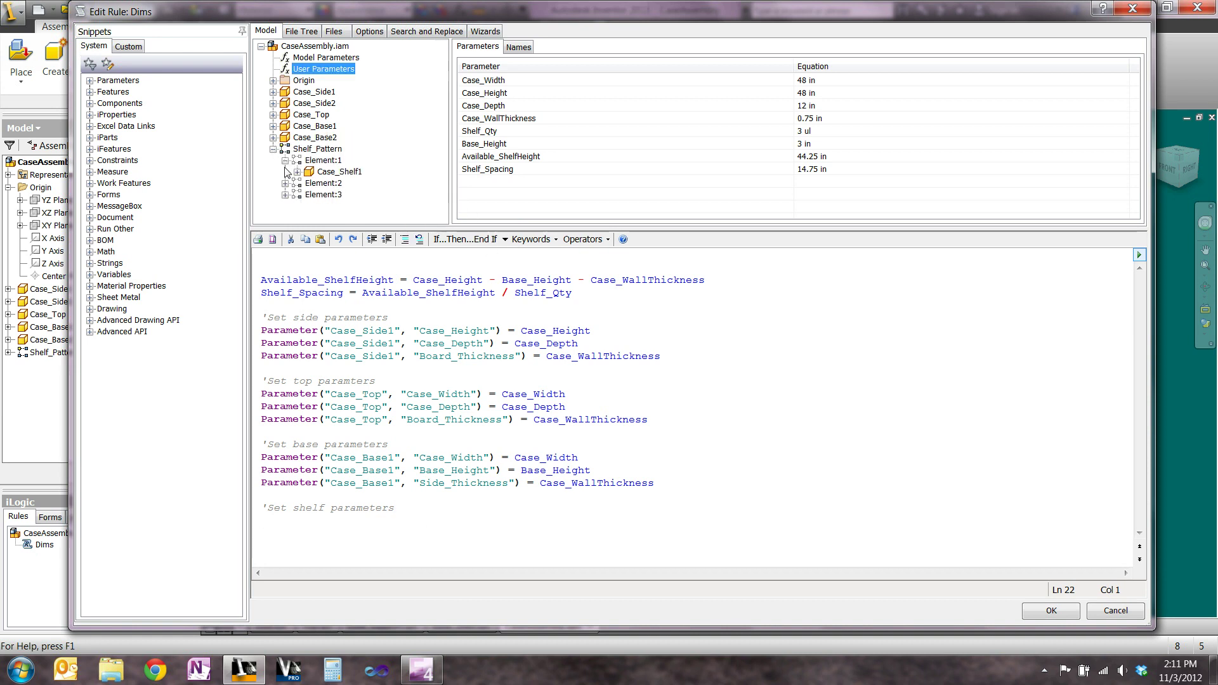
click(297, 173)
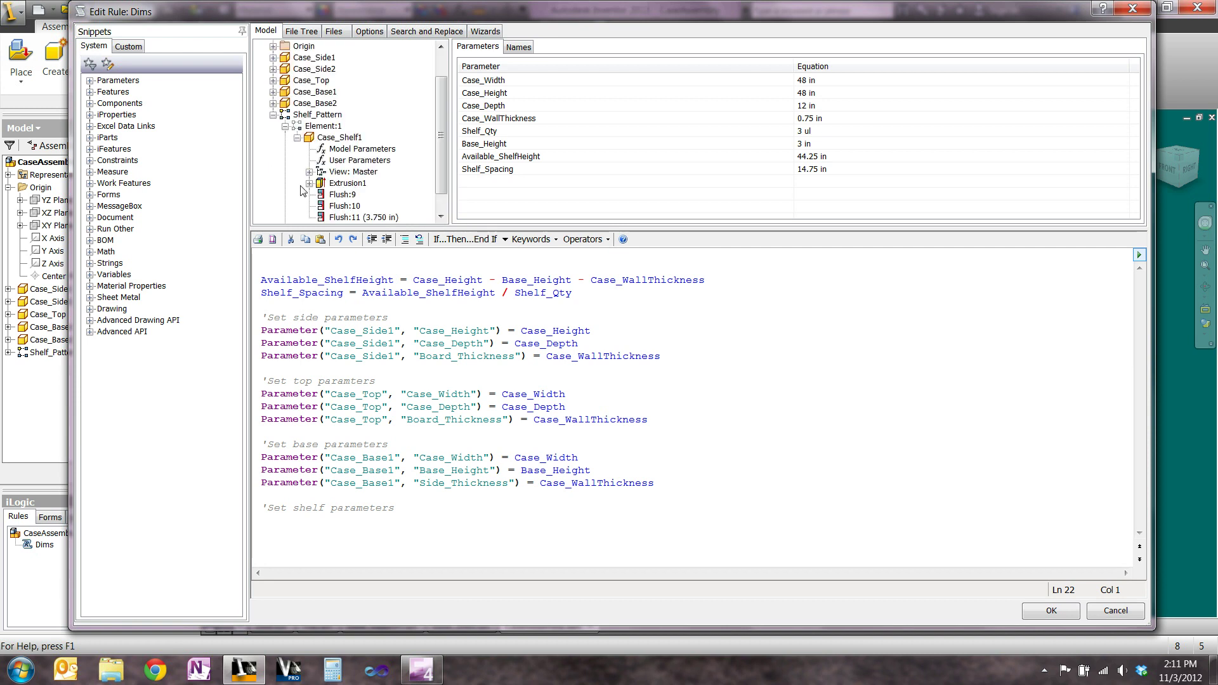
click(360, 160)
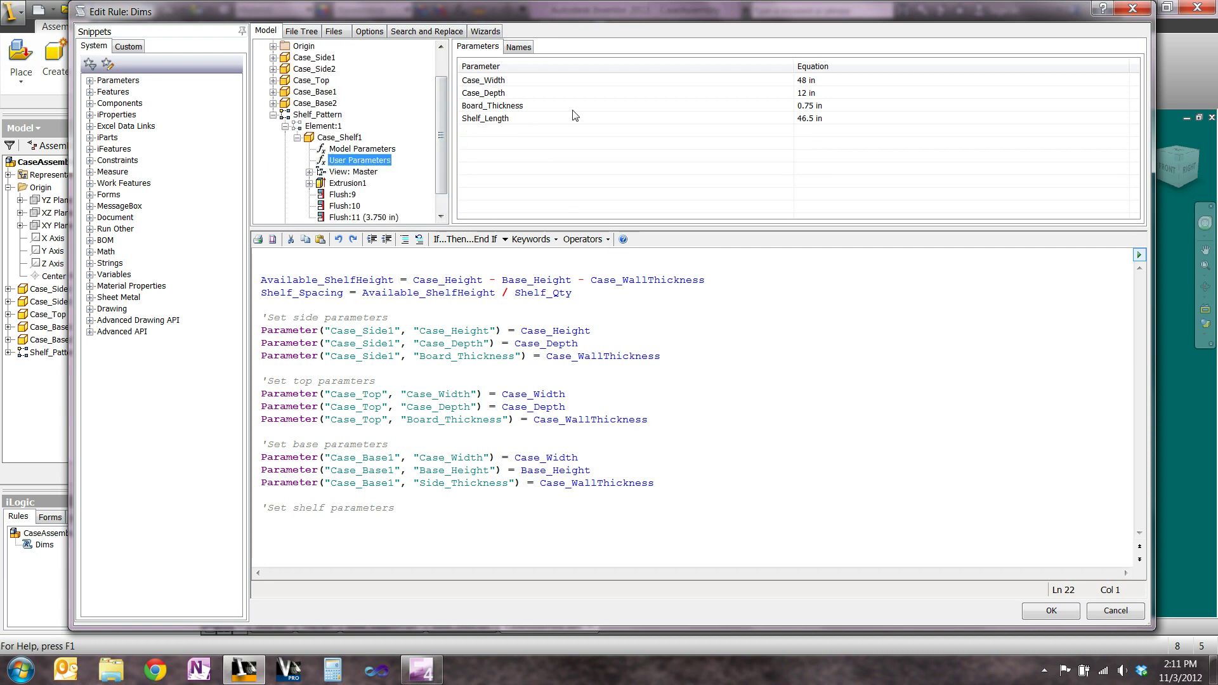
double_click(477, 88)
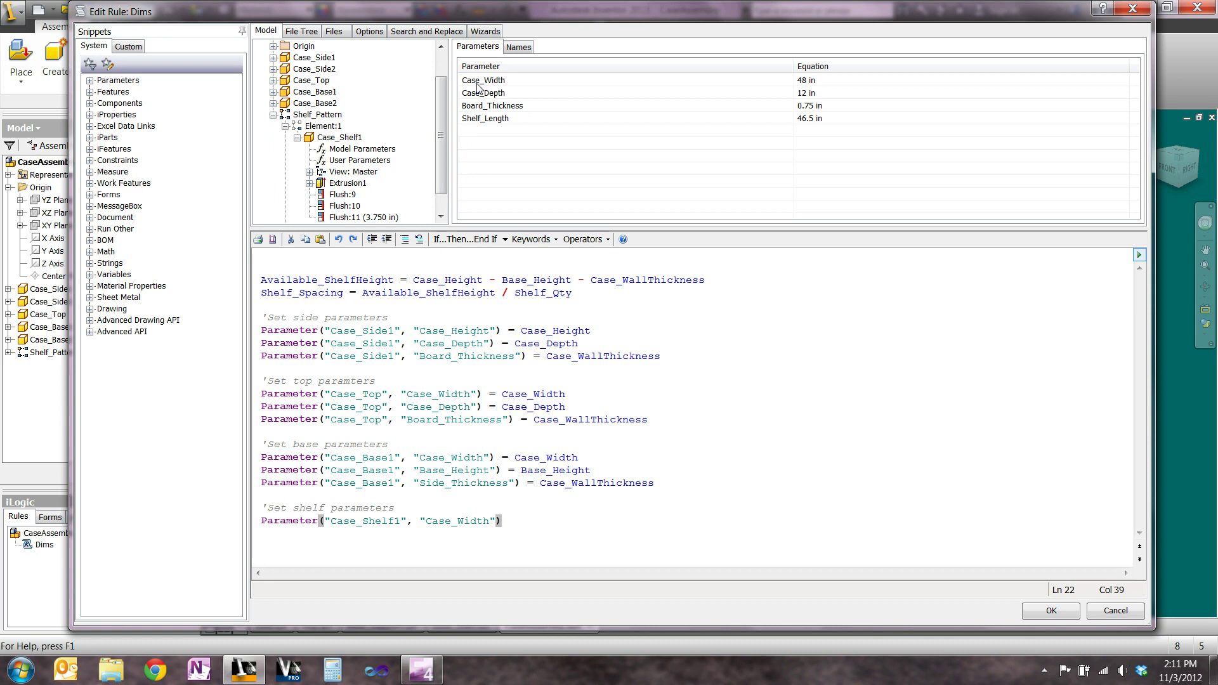
key(Return)
double_click(488, 95)
key(Return)
double_click(502, 107)
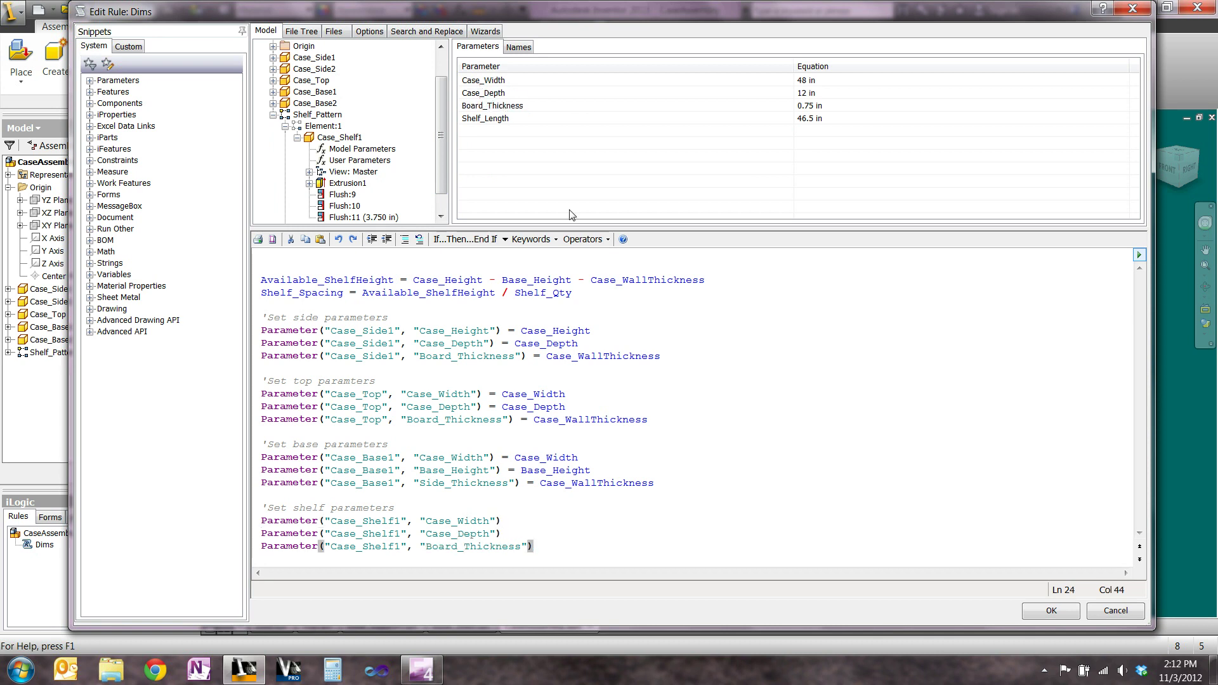
- Set the Case_Shelf1 Case_Width, Case_Depth and Board_Thickness references equal to the assembly's Case_Width, Case_Depth and Case_WallThickness respectively
click(522, 523)
scroll(336, 70, up, 1)
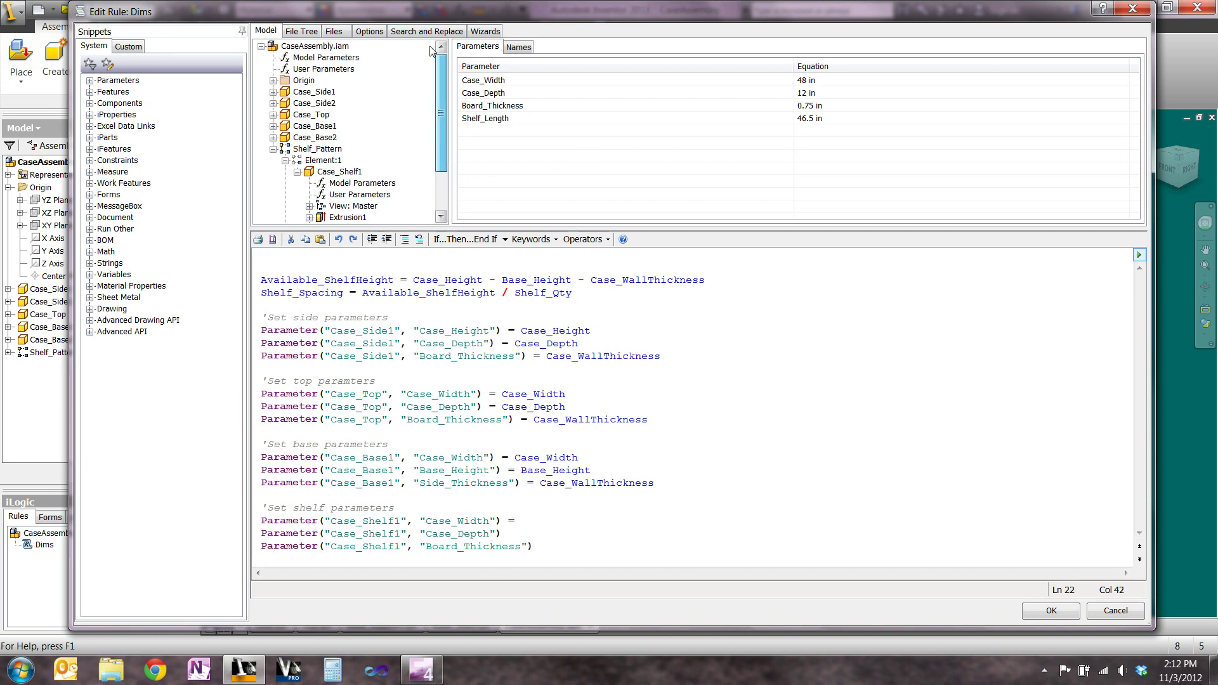
click(336, 69)
double_click(484, 80)
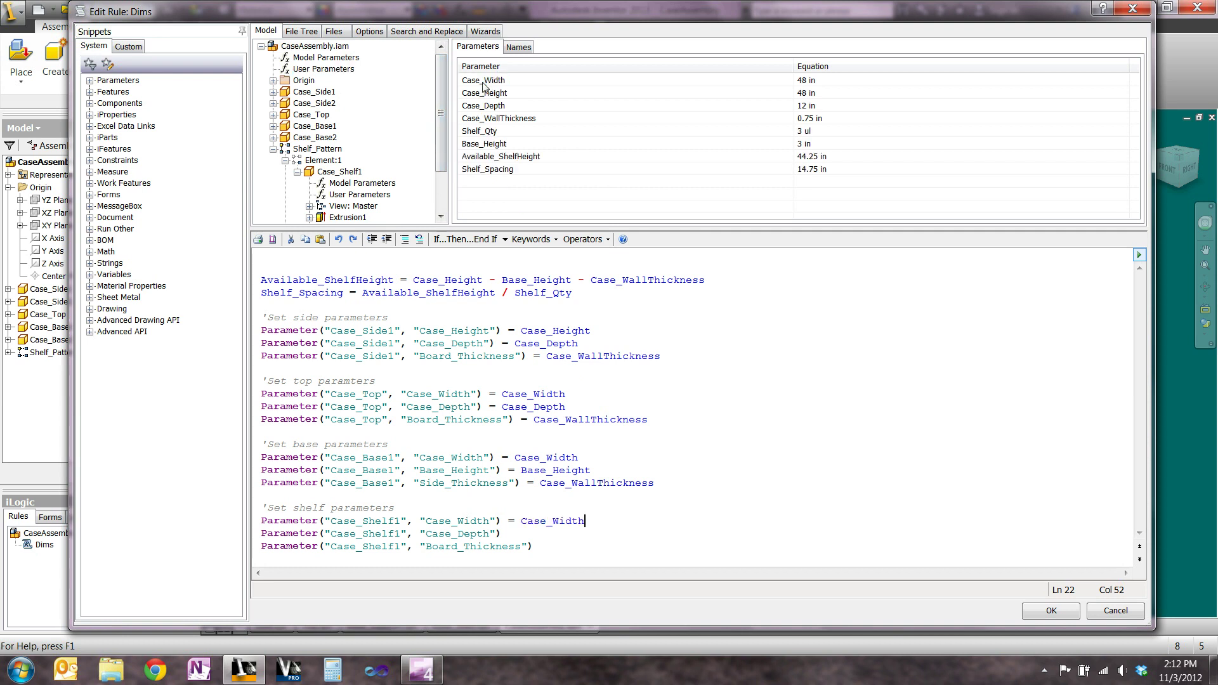
click(524, 533)
text(=)
click(485, 106)
double_click(484, 106)
click(541, 550)
text(=)
double_click(483, 120)
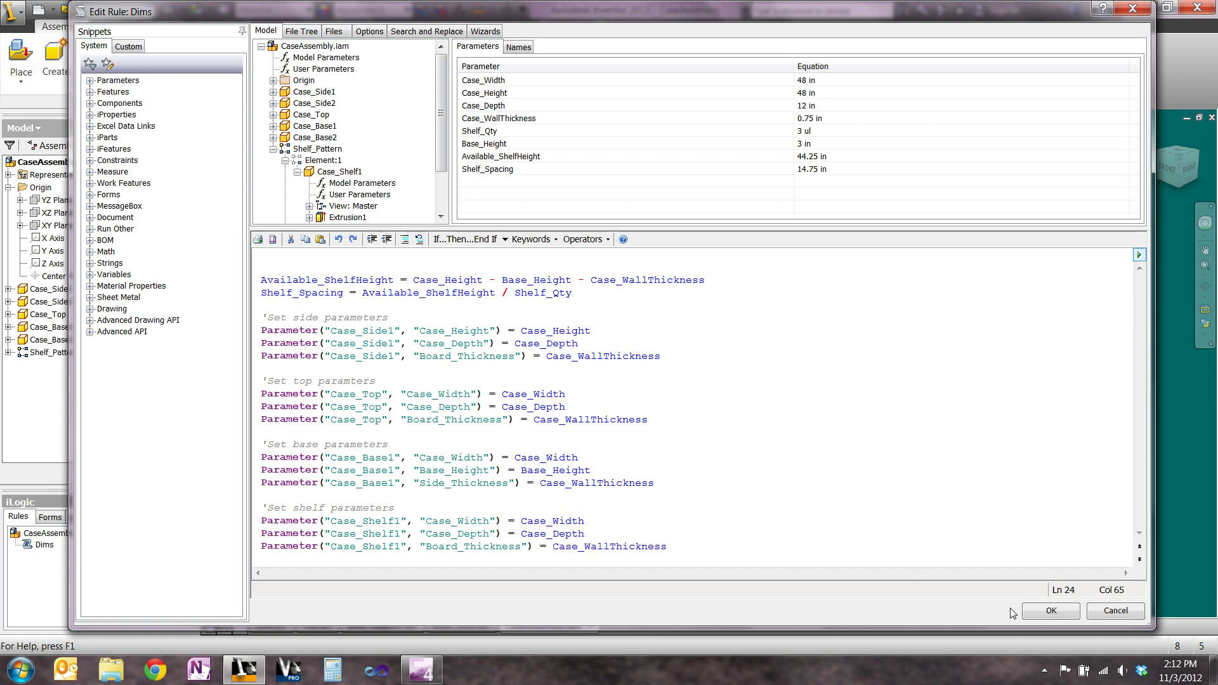
- Accept the edited Dims rule and open the assembly's parameter table
click(805, 458)
click(1051, 610)
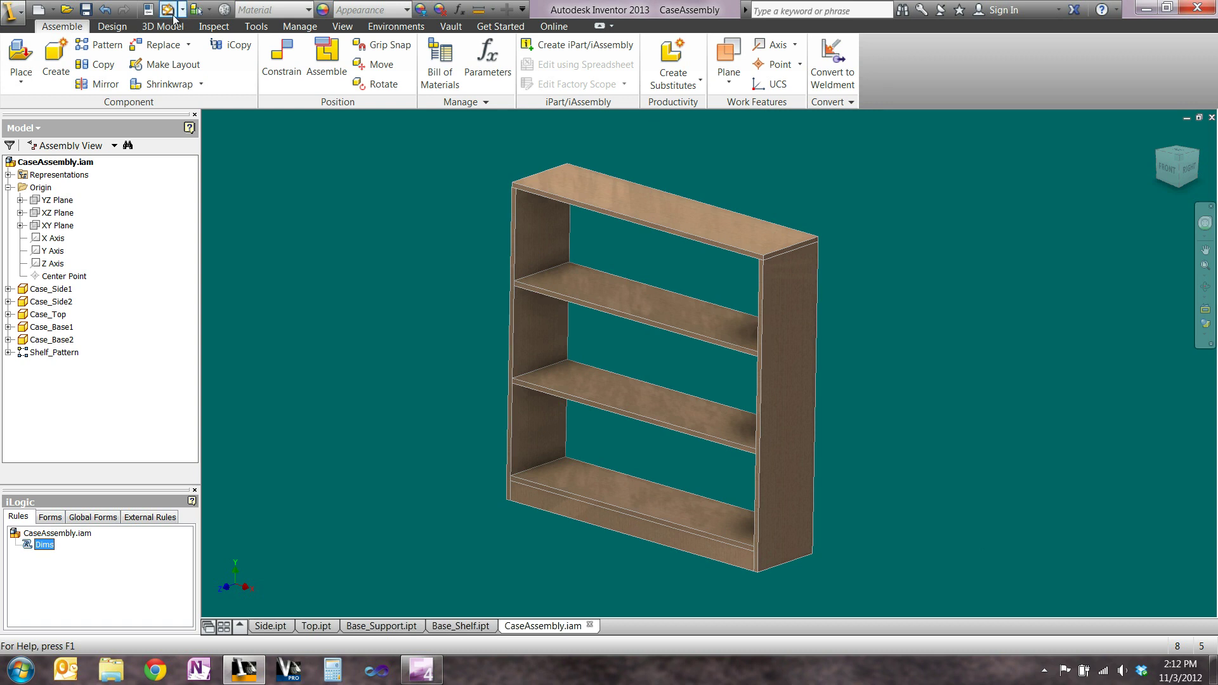
click(488, 60)
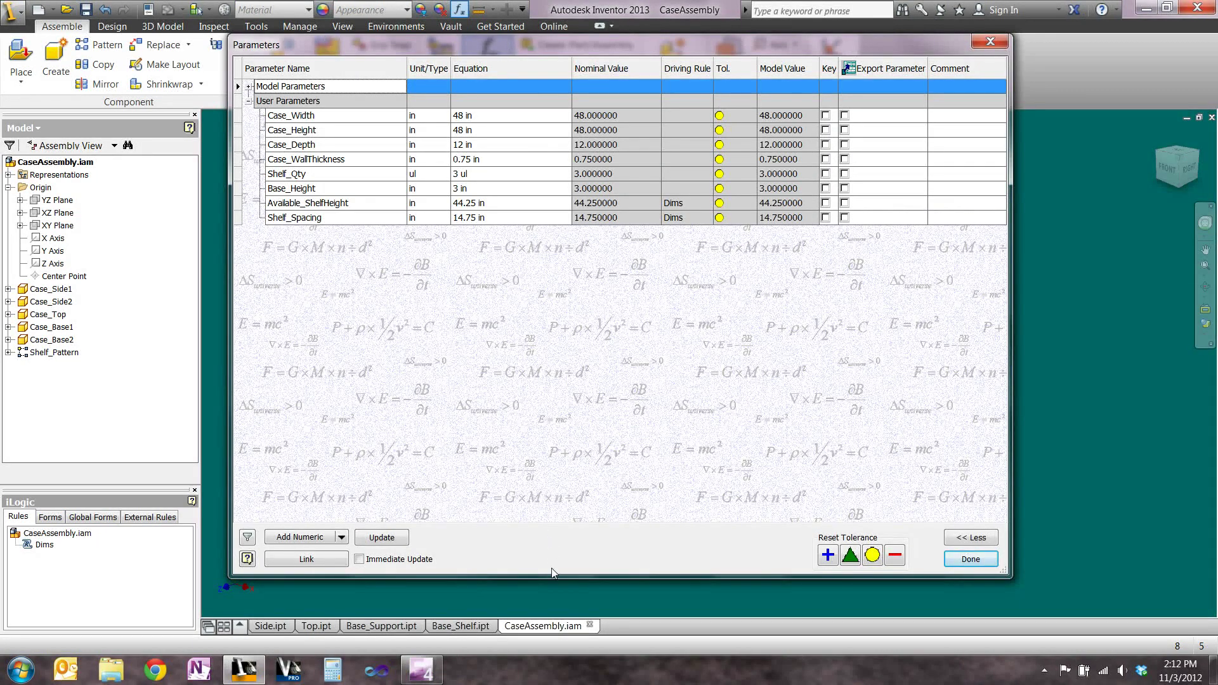
- Set the assembly's Case_Width to 60 in, close the parameter table and check the resized bookcase
drag(552, 573, 552, 330)
drag(456, 44, 514, 378)
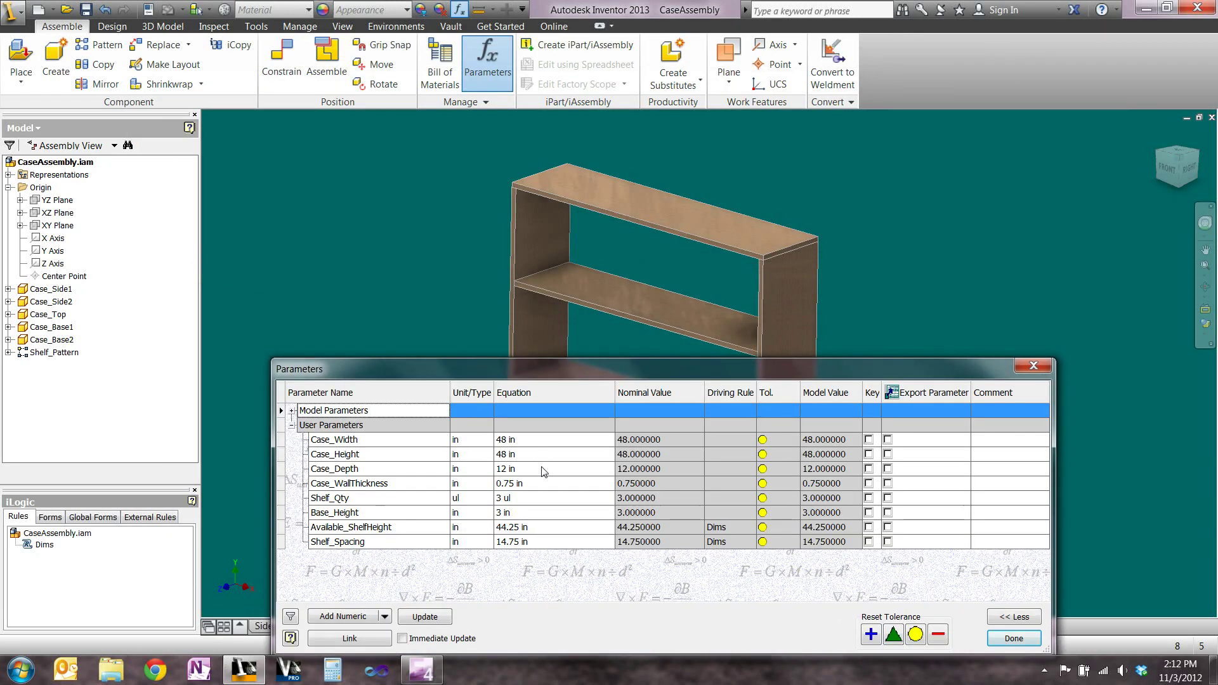
click(535, 440)
text(60)
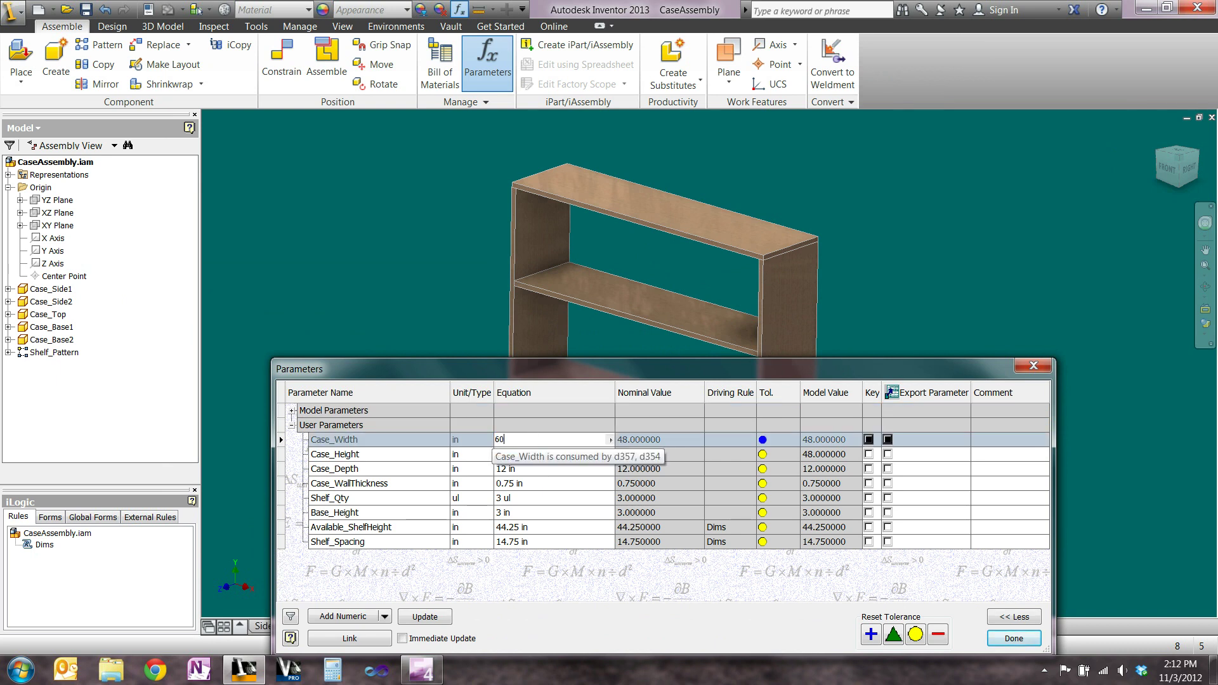
key(Return)
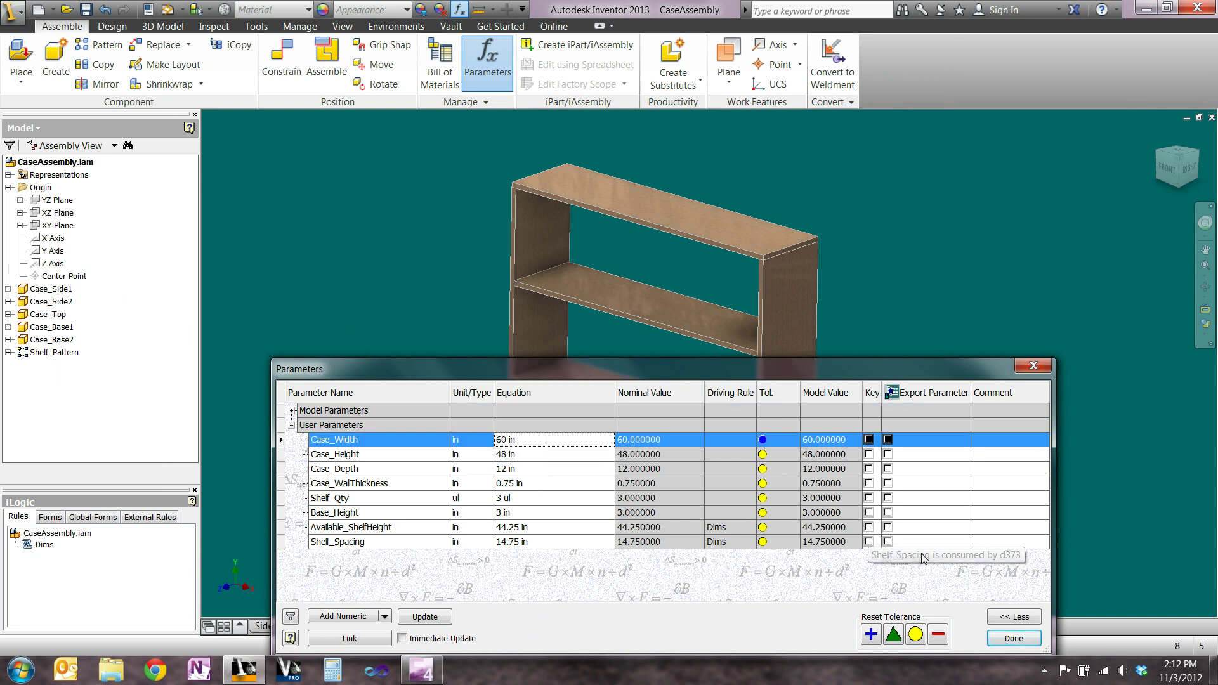
click(1014, 639)
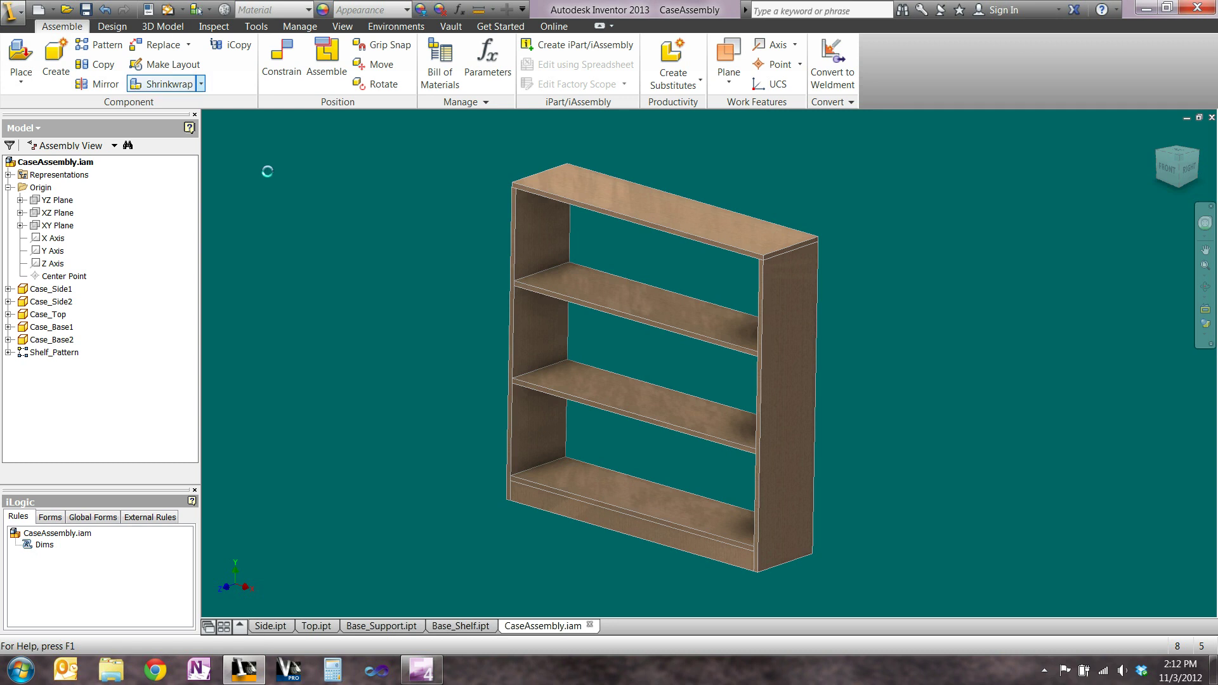
scroll(717, 357, down, 3)
scroll(699, 353, up, 3)
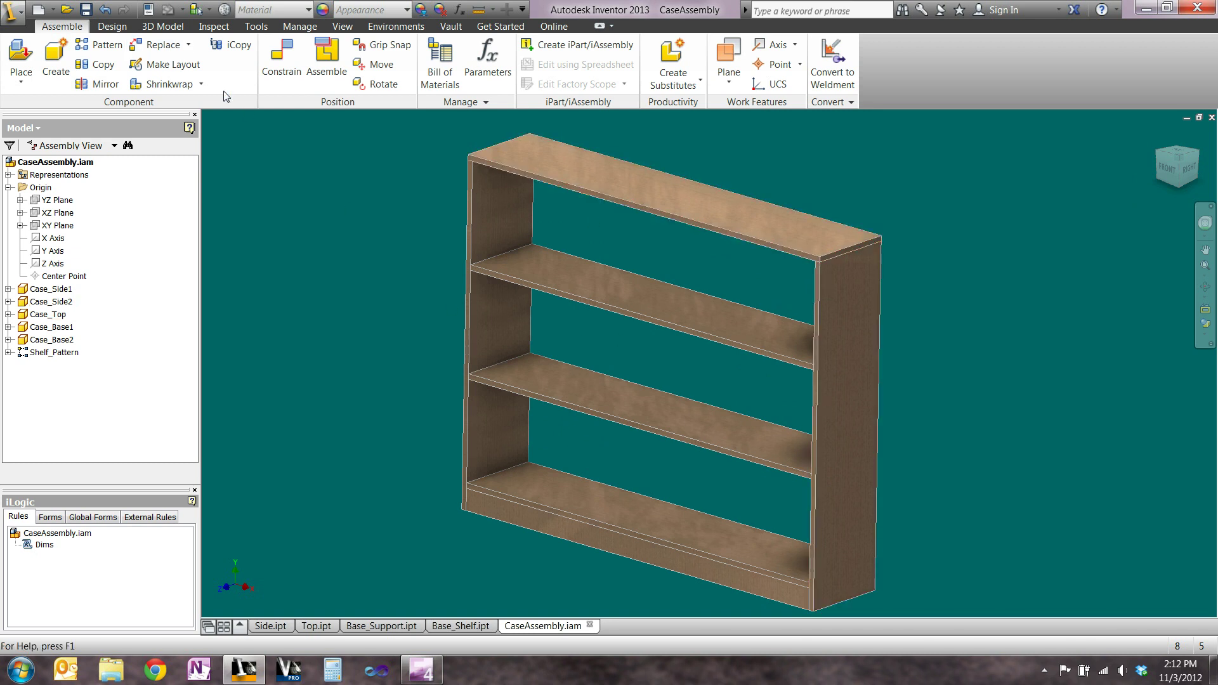
- Append the UpdateWhenDone statement, set to True, below the shelf assignments in the Dims rule after blank spacing, and accept the rule
click(41, 545)
double_click(59, 546)
click(682, 346)
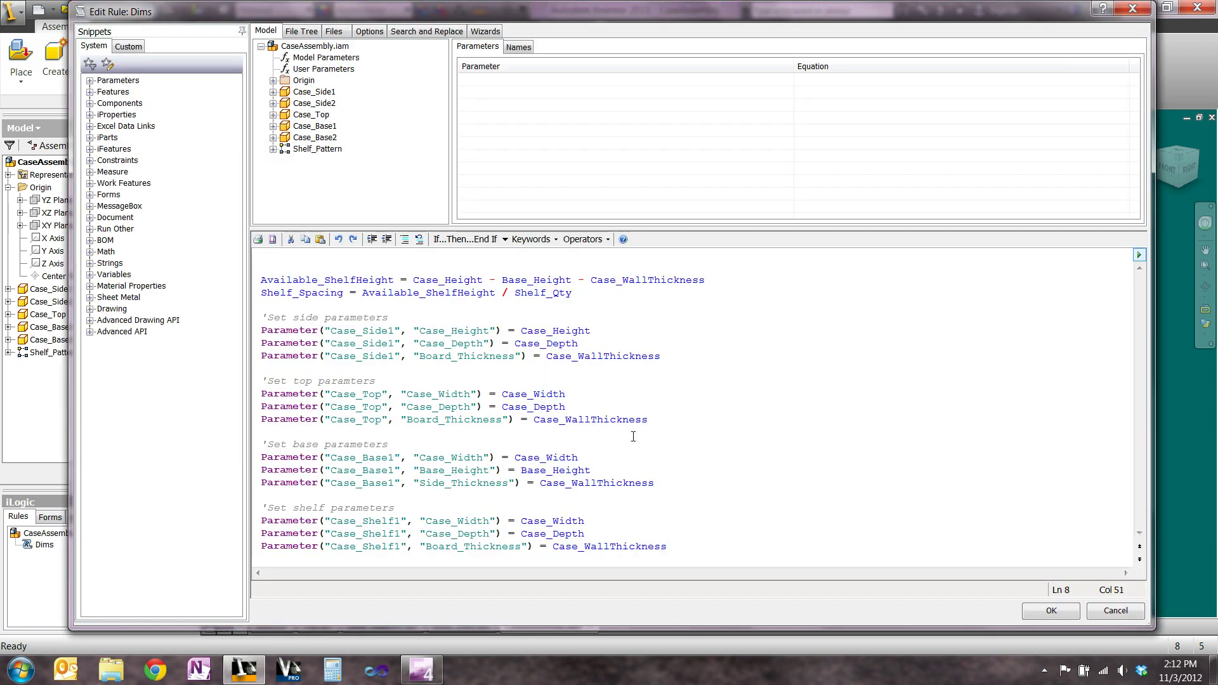
click(701, 548)
key(Return)
key(Return)
key(Return)
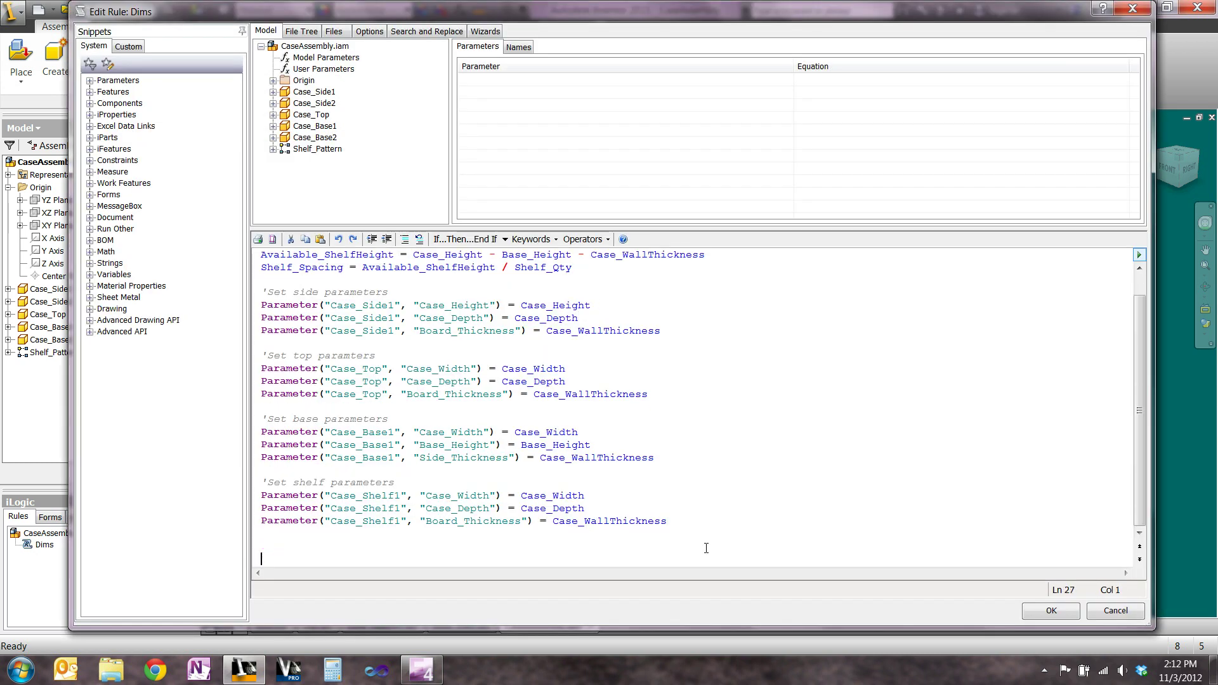
click(90, 218)
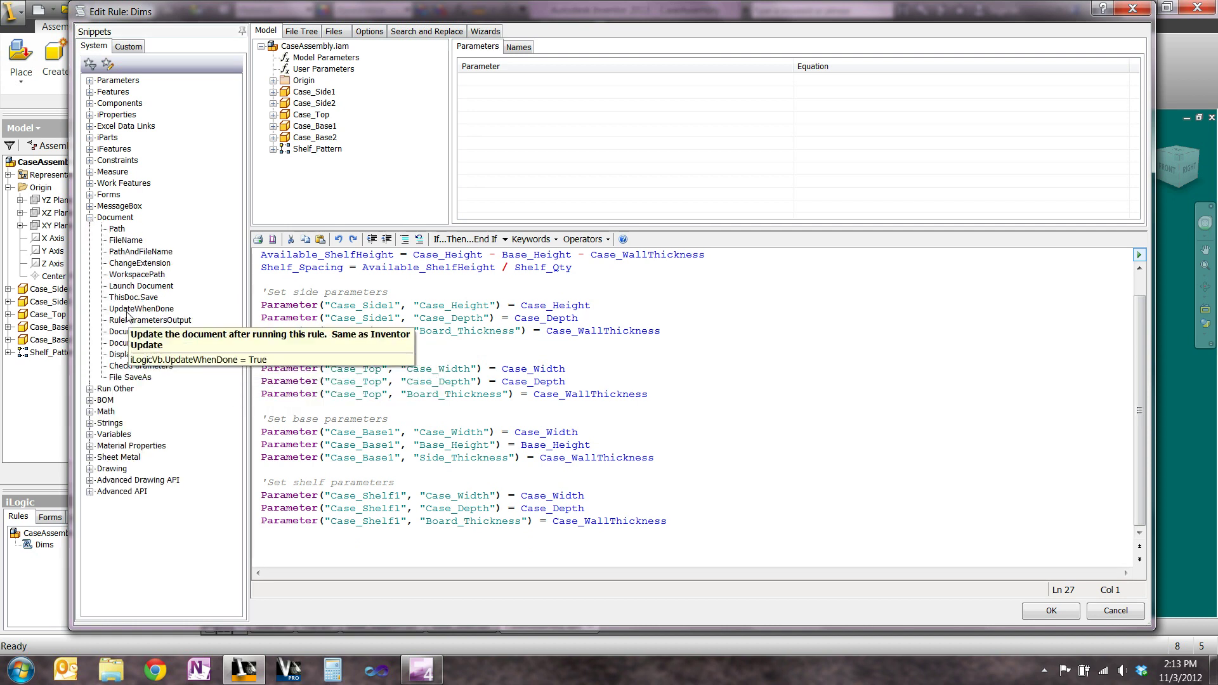
double_click(127, 311)
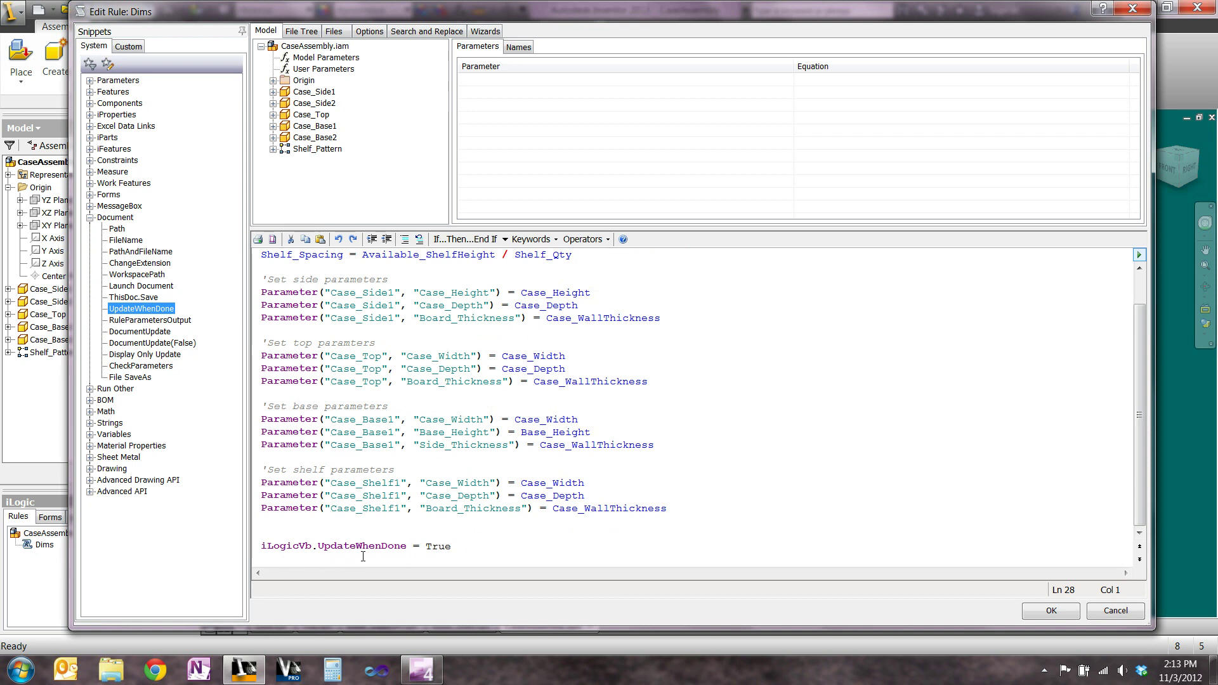
click(1052, 611)
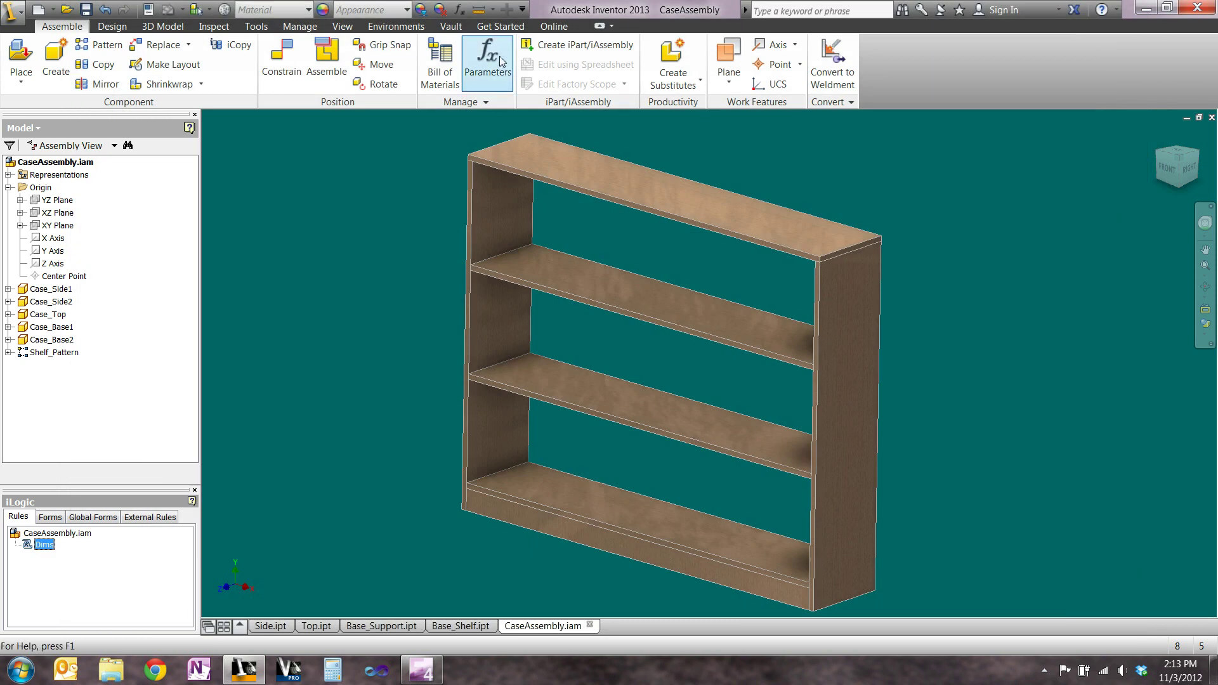
- Set the assembly's Case_Width to 36 in, close the parameter table and inspect the whole bookcase
click(535, 439)
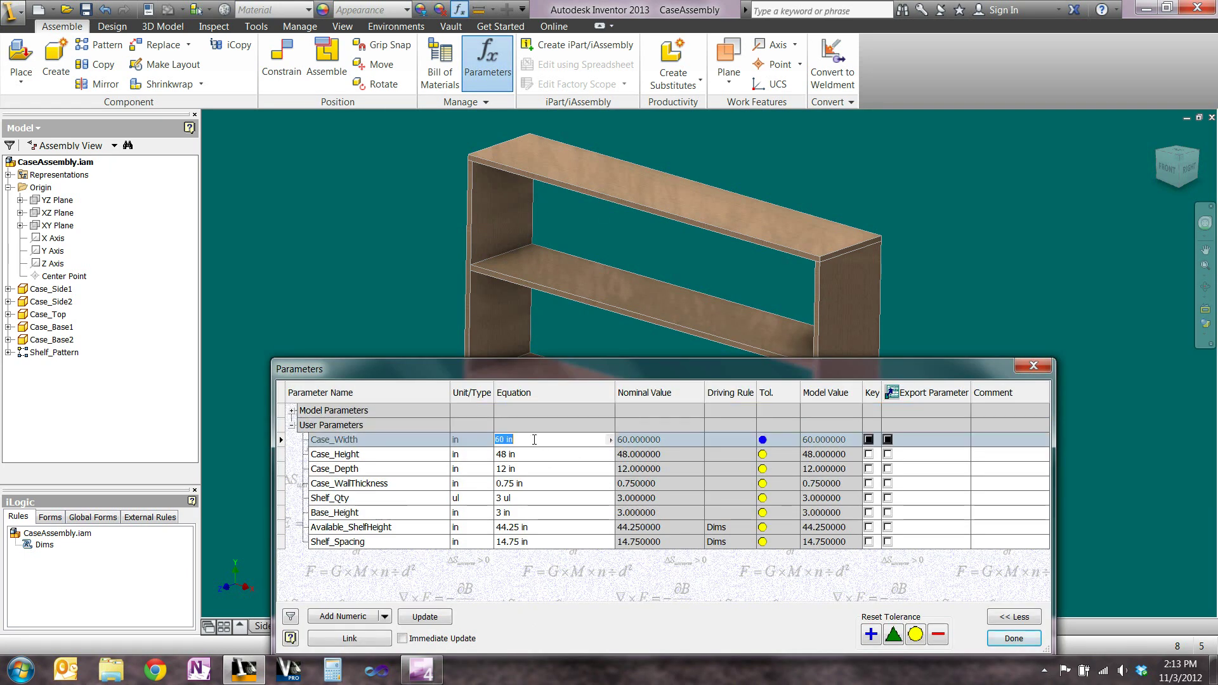
text(36)
key(Return)
click(1014, 638)
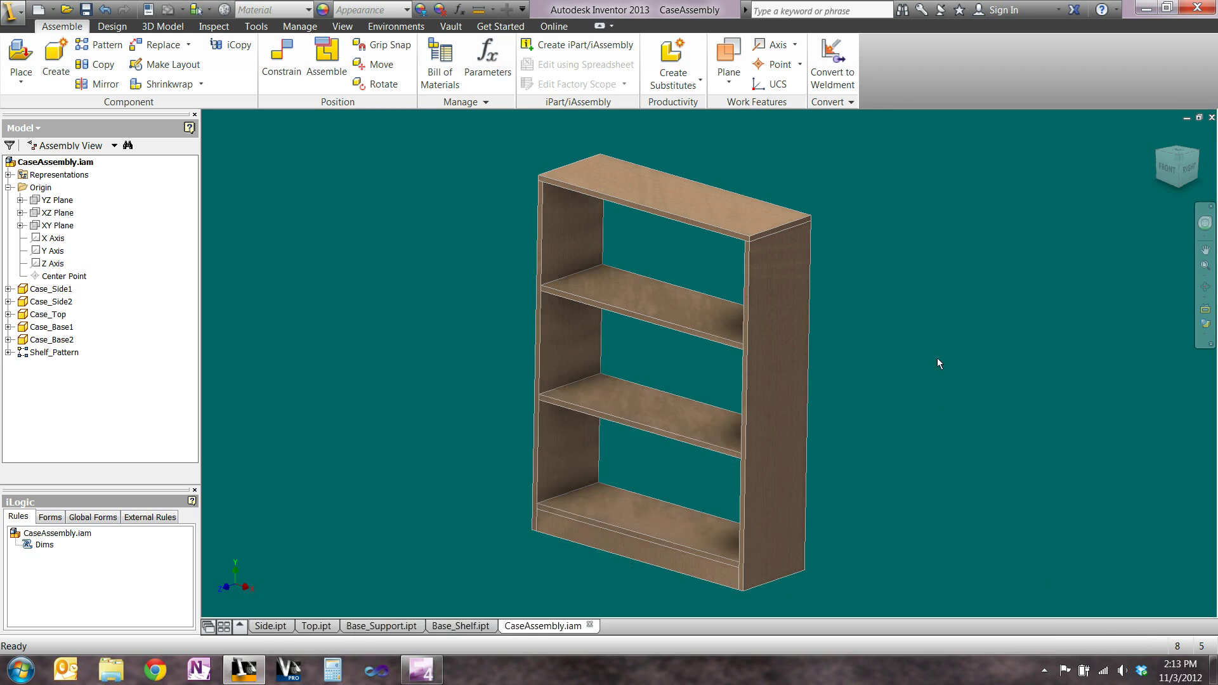
scroll(562, 360, up, 3)
scroll(620, 418, down, 4)
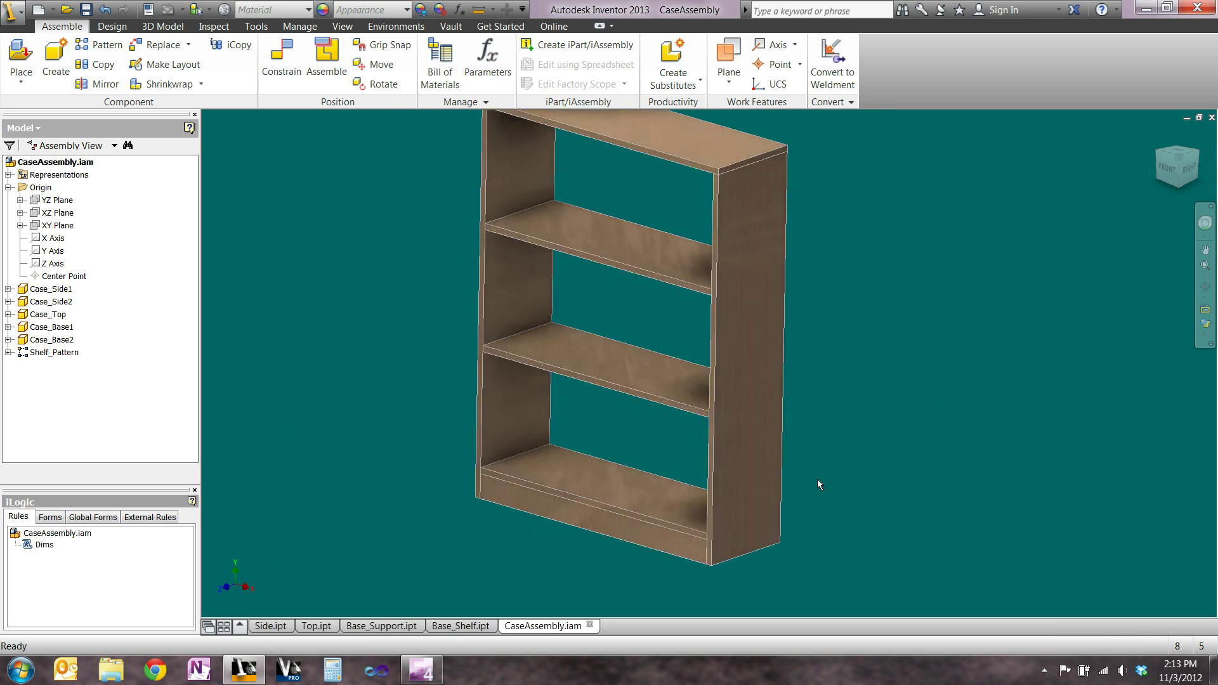
scroll(818, 480, up, 2)
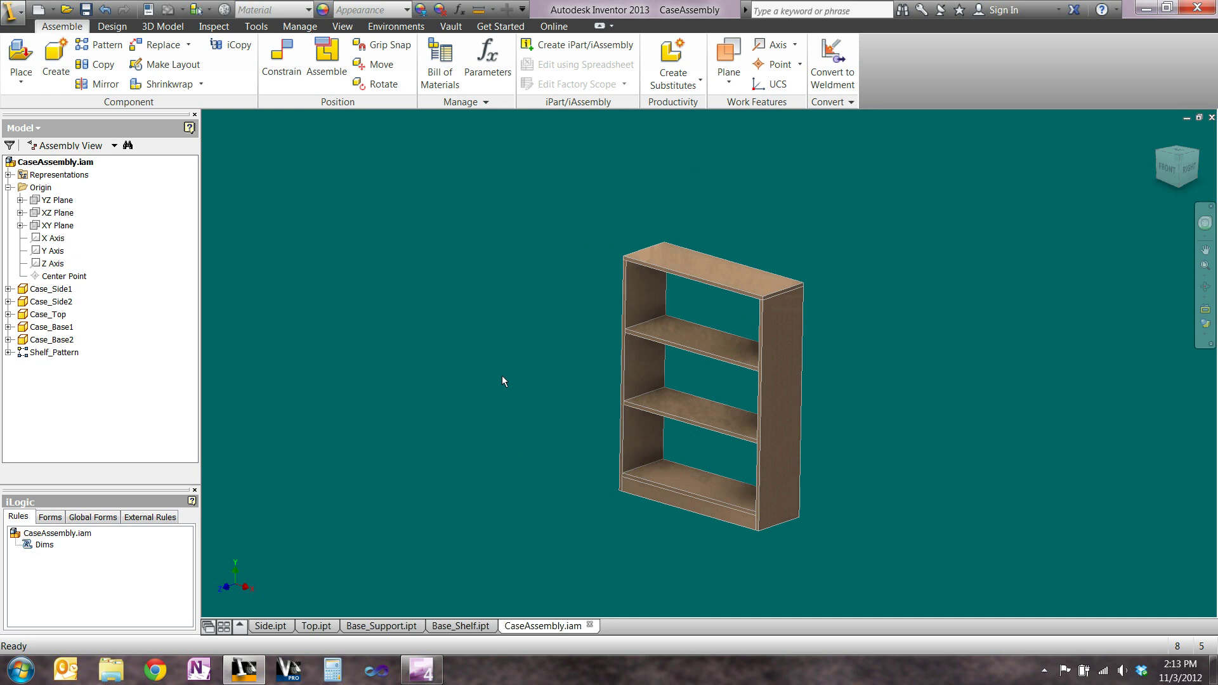
- Add a new iLogic form to the assembly, place the Case_Width parameter in it and widen the form preview
click(50, 517)
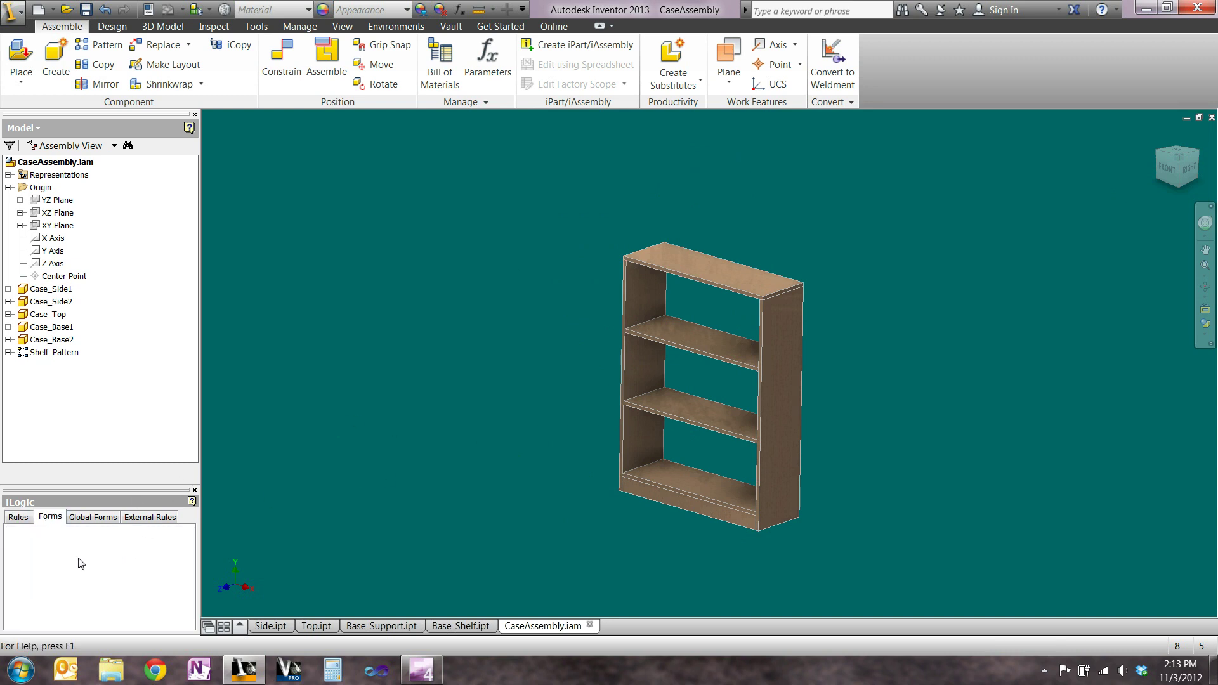
right_click(52, 557)
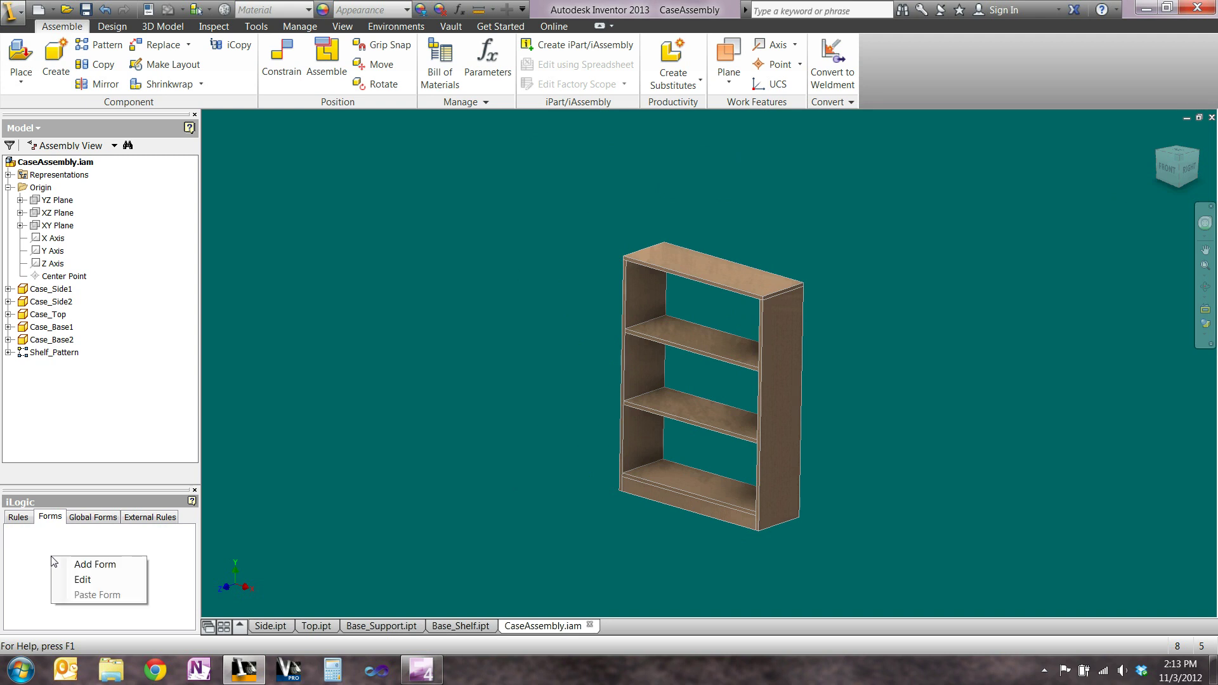
click(83, 567)
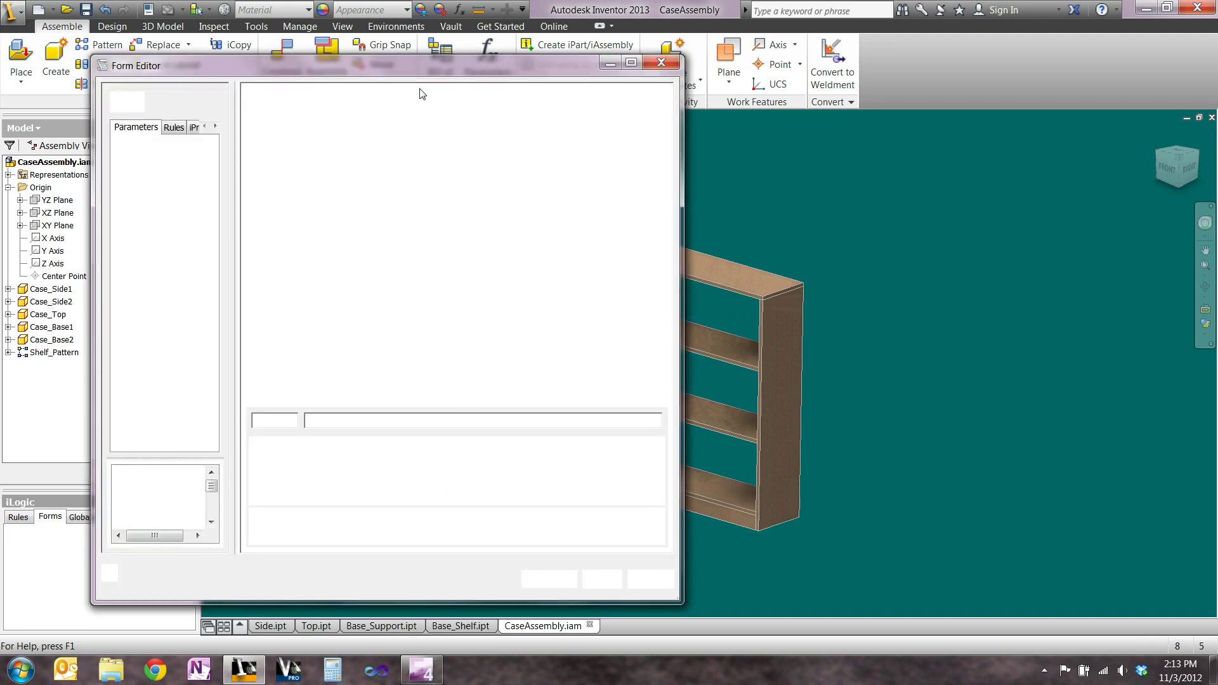
drag(405, 67, 383, 51)
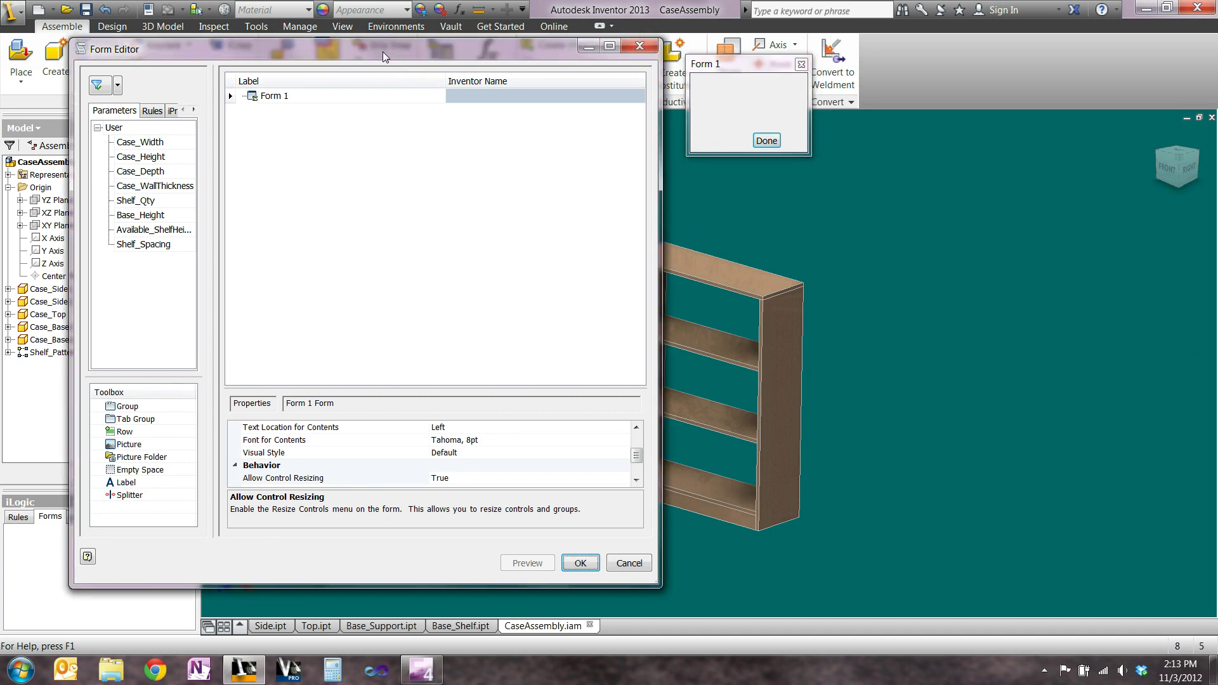
drag(148, 145, 276, 136)
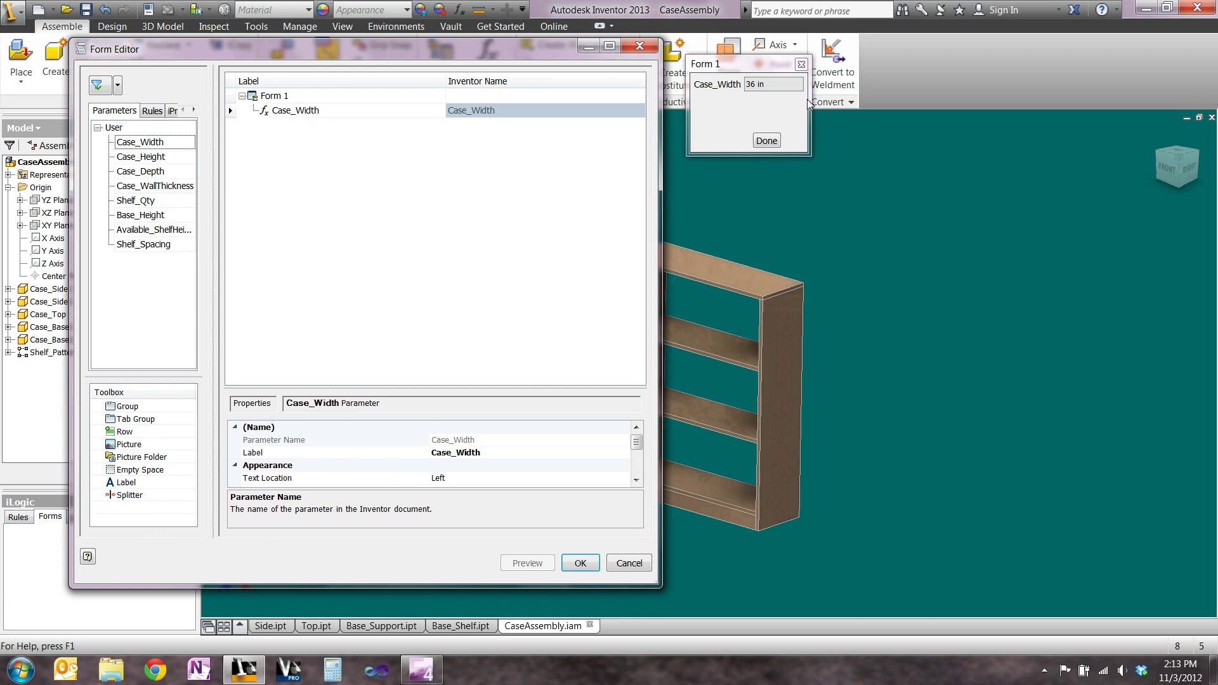
drag(809, 102, 840, 103)
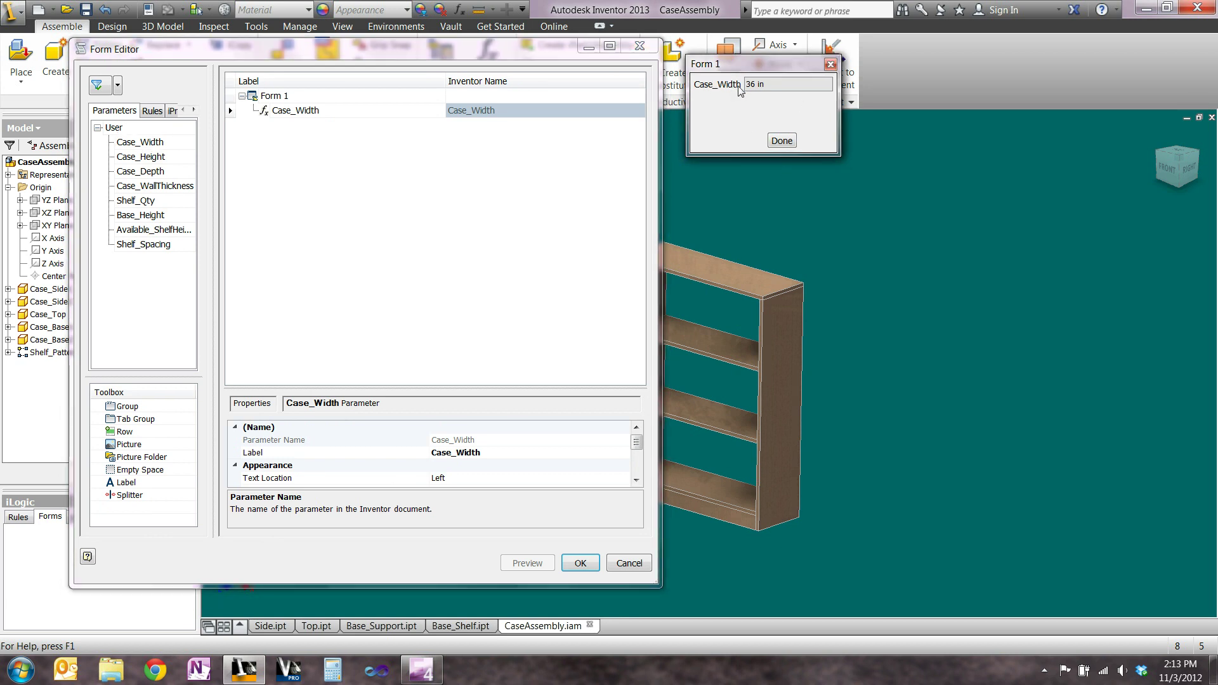
- Add the Case_Height, Case_Depth, Base_Height and Shelf_Qty parameters to the form below Case_Width, in that order
drag(141, 157, 275, 156)
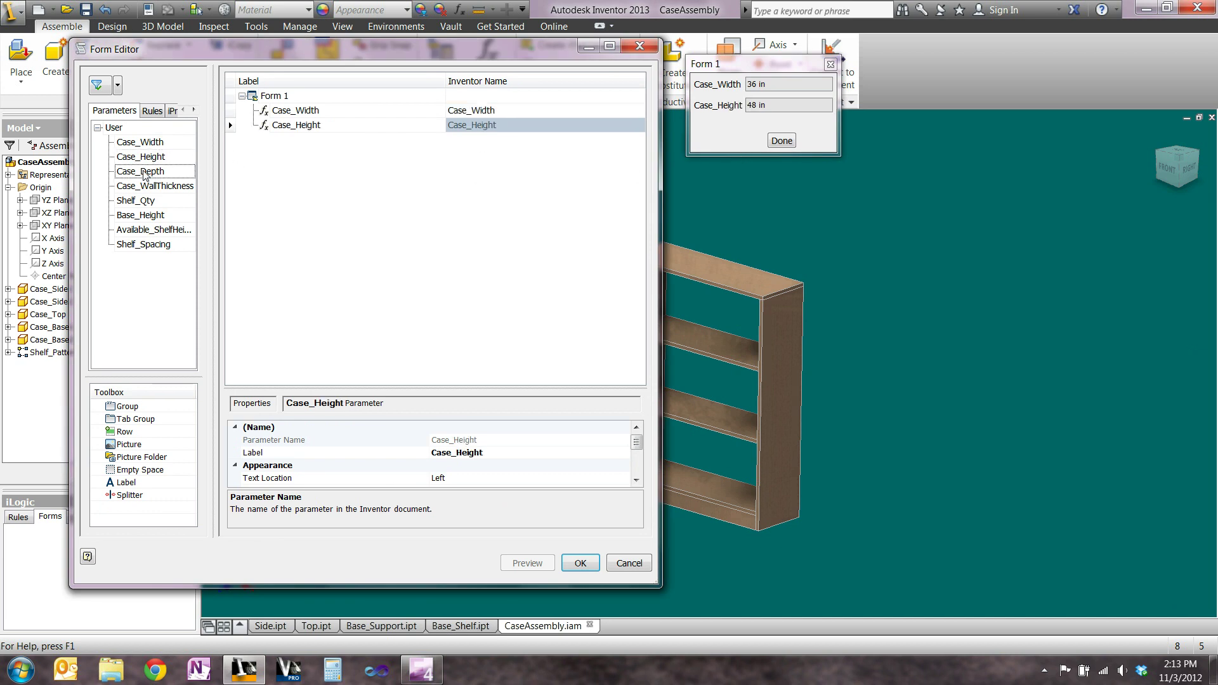
drag(143, 171, 357, 221)
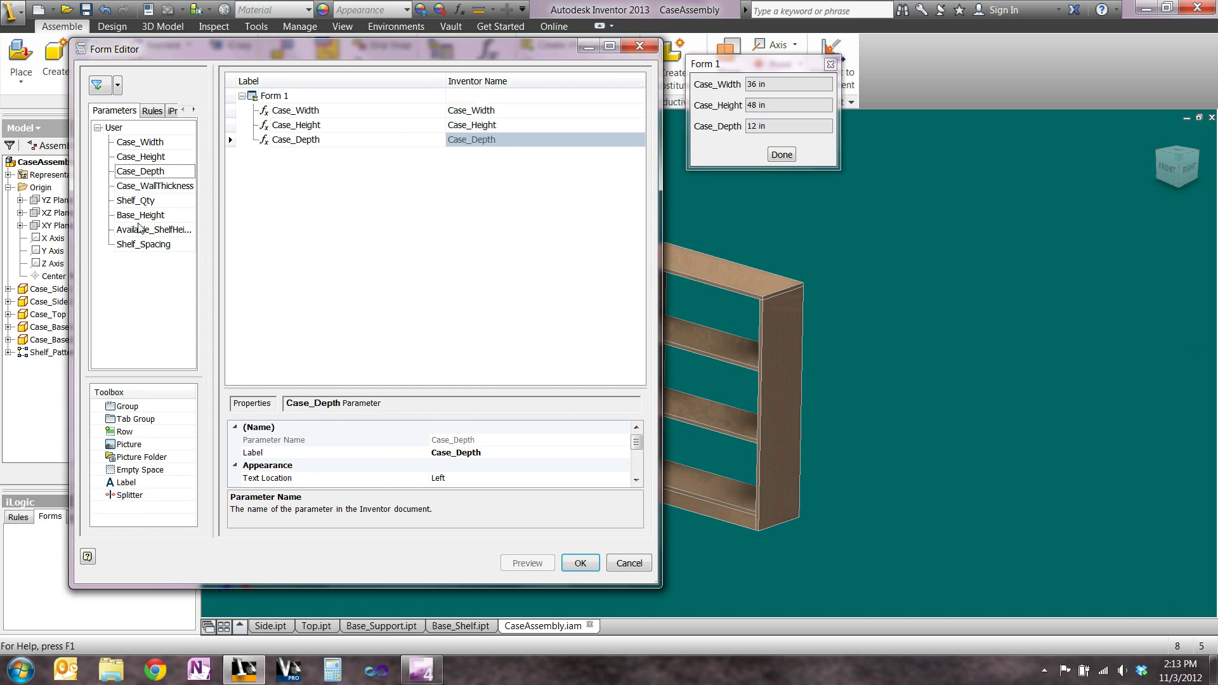
drag(129, 220, 274, 166)
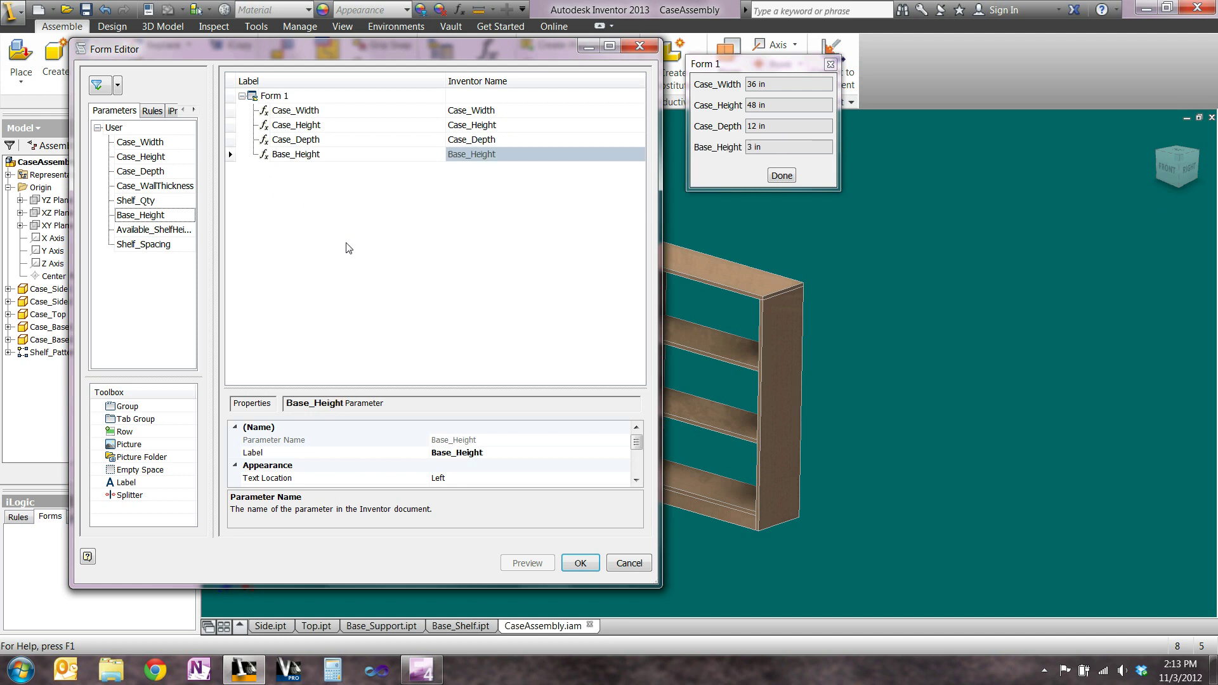
drag(132, 200, 301, 190)
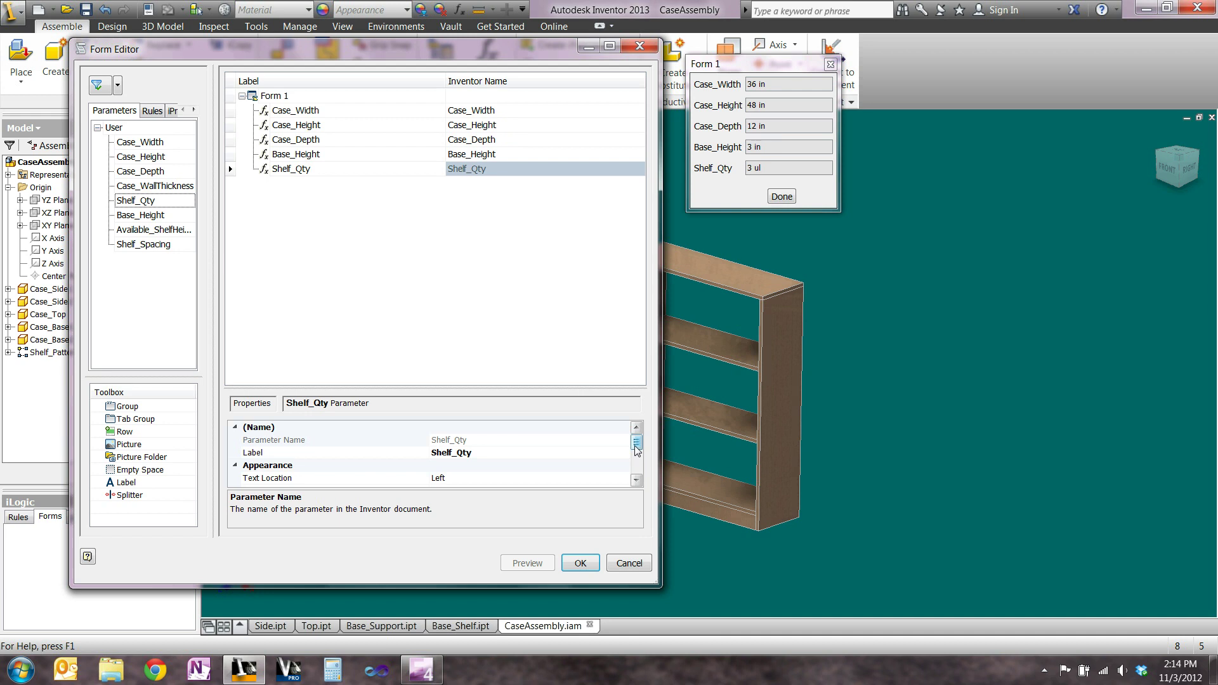
- Set the form's visual style to DevExpress Dark Style and accept the form
mouse_move(637, 450)
mouse_down()
mouse_move(641, 479)
mouse_move(638, 450)
mouse_up()
double_click(274, 96)
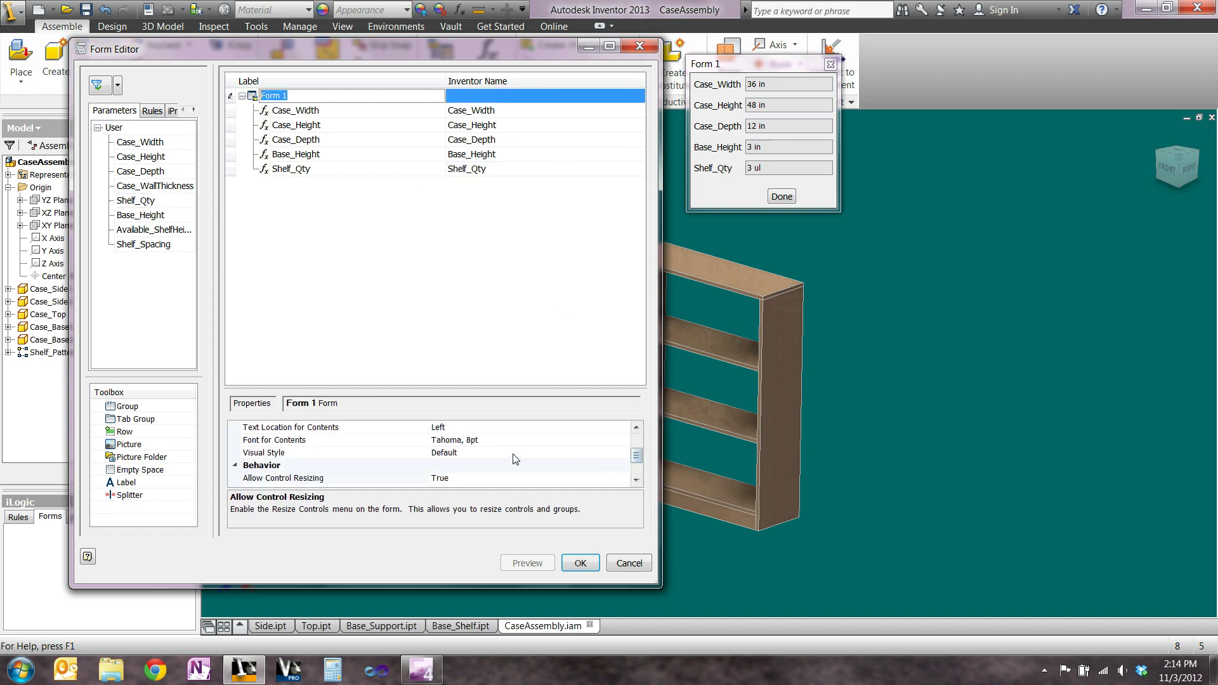
click(622, 454)
click(623, 453)
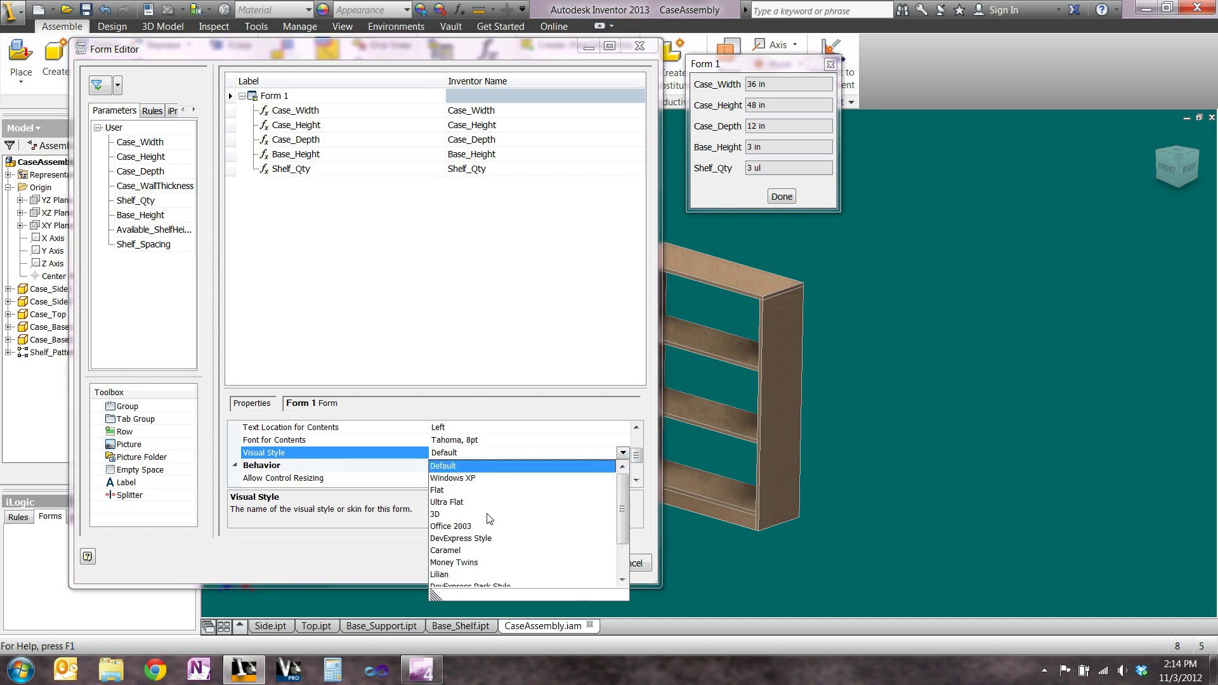
click(479, 579)
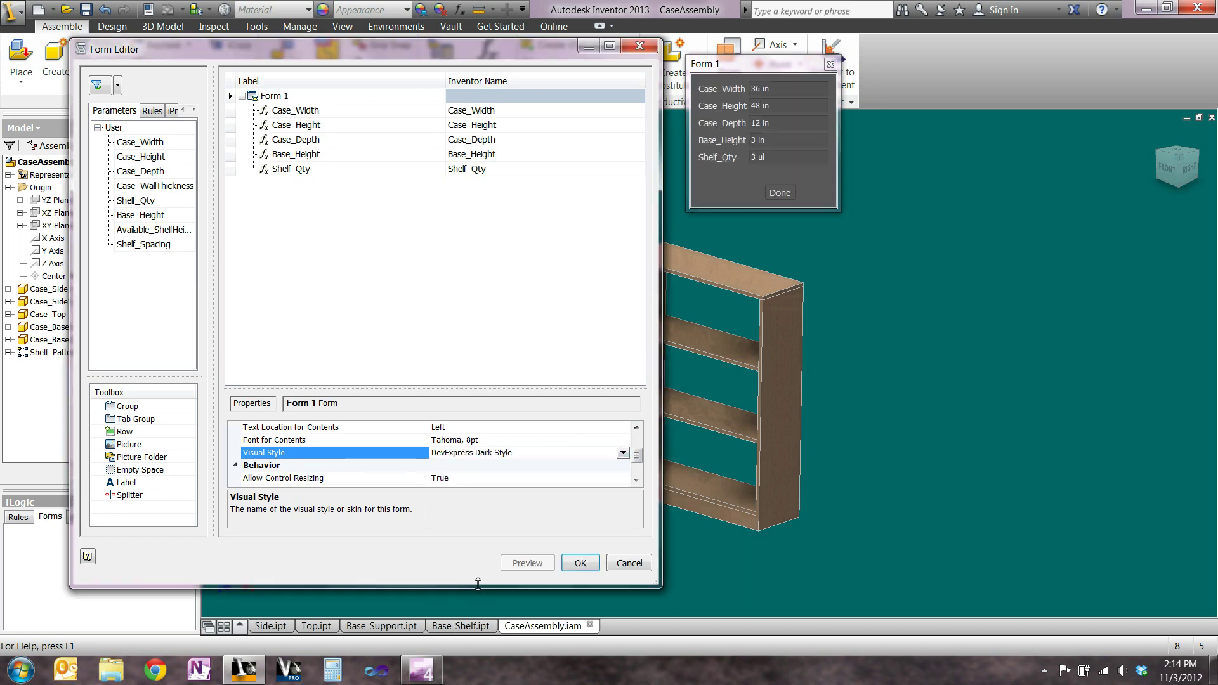
click(580, 563)
- Open Form 1, move it clear of the bookcase, and set Case_Width to 42 in and Case_Height to 38 in
click(68, 543)
drag(594, 265, 301, 144)
drag(402, 197, 430, 196)
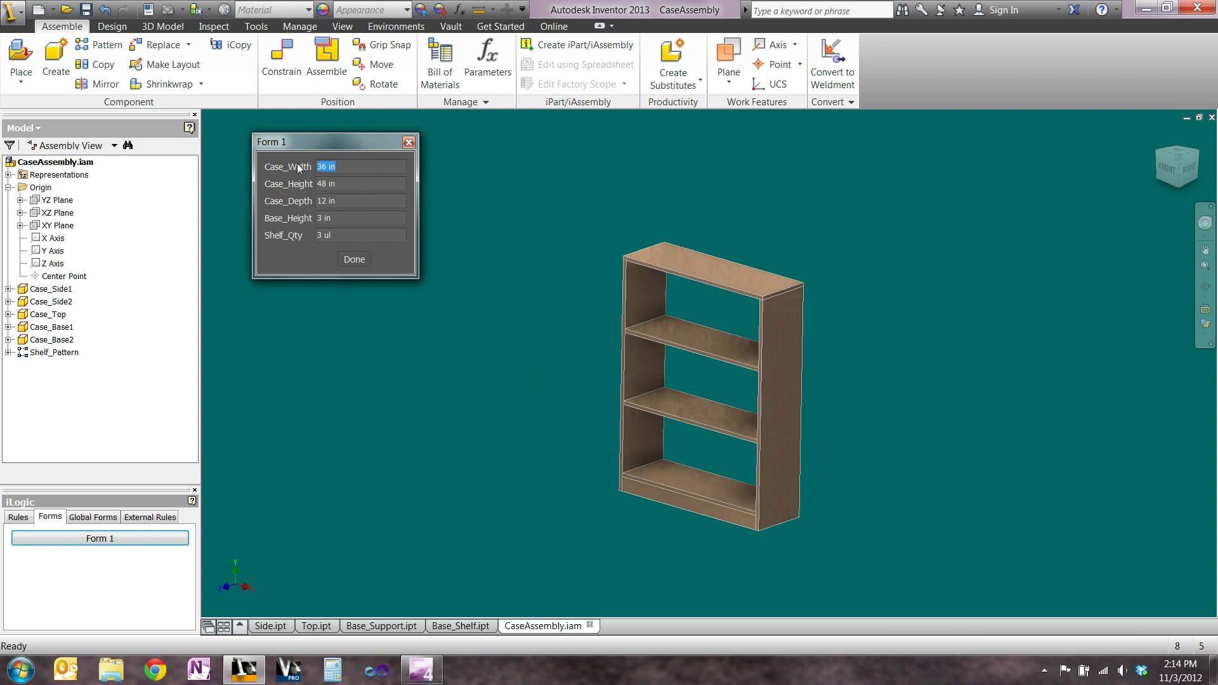
text(42)
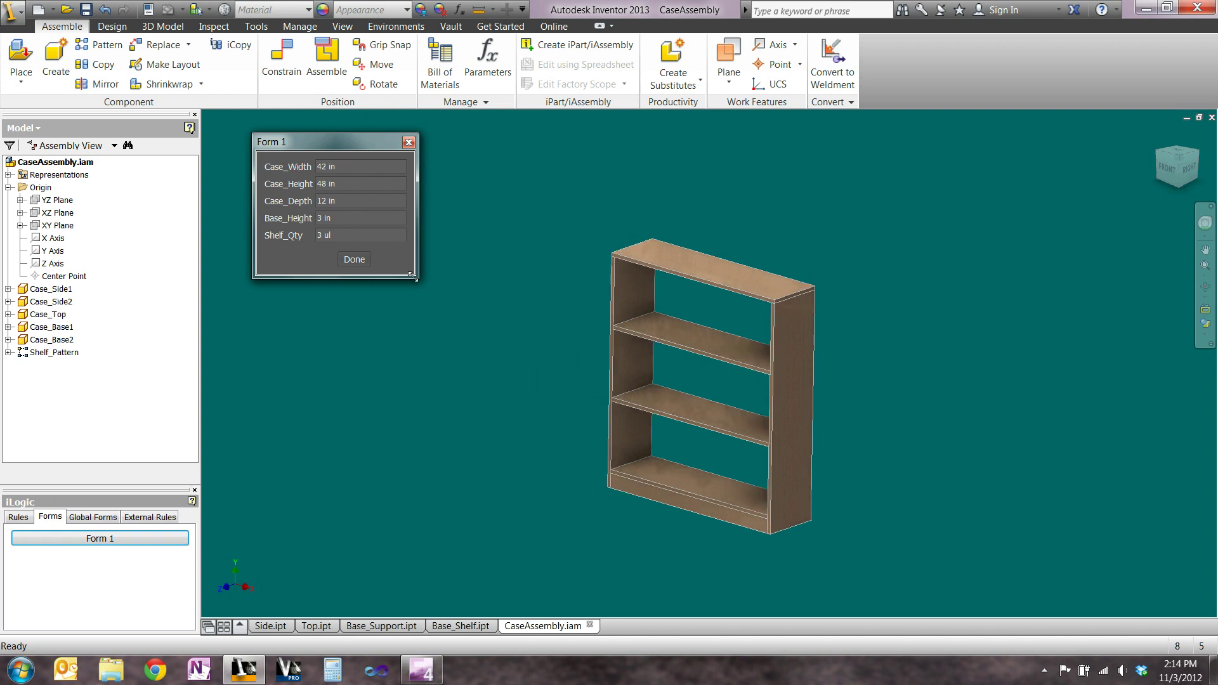
key(Tab)
text(38)
scroll(687, 466, up, 3)
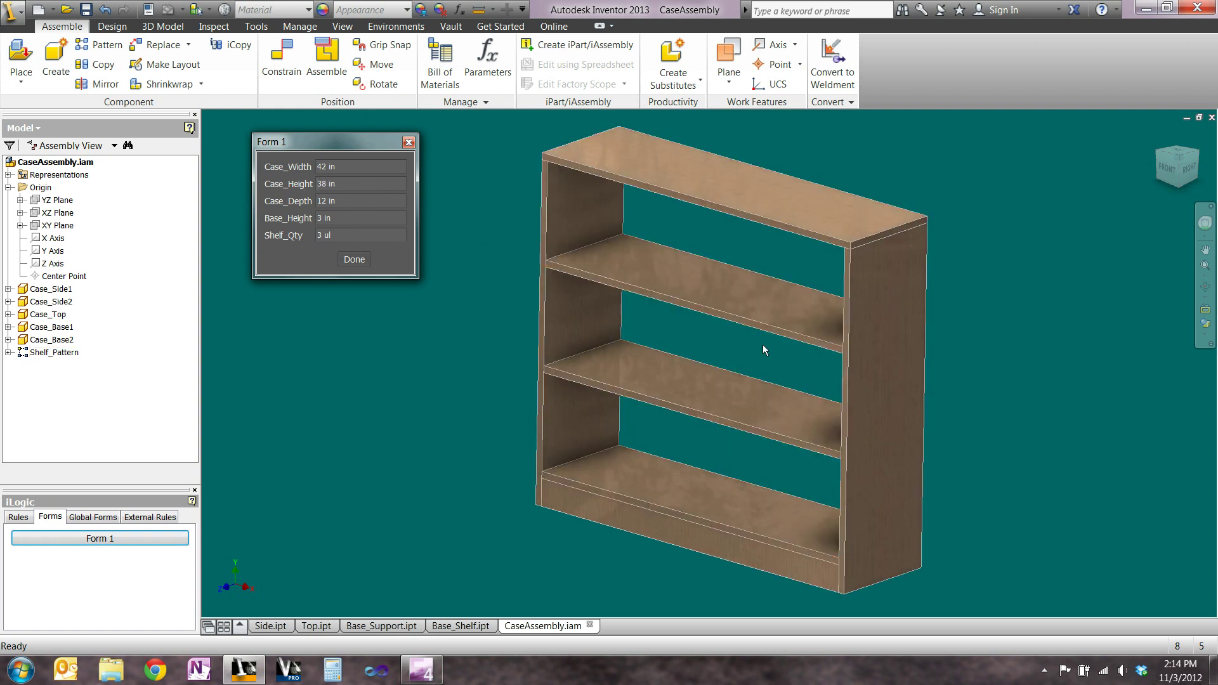
- Set Shelf_Qty to 4 in the form
drag(341, 238, 279, 232)
text(4)
key(Return)
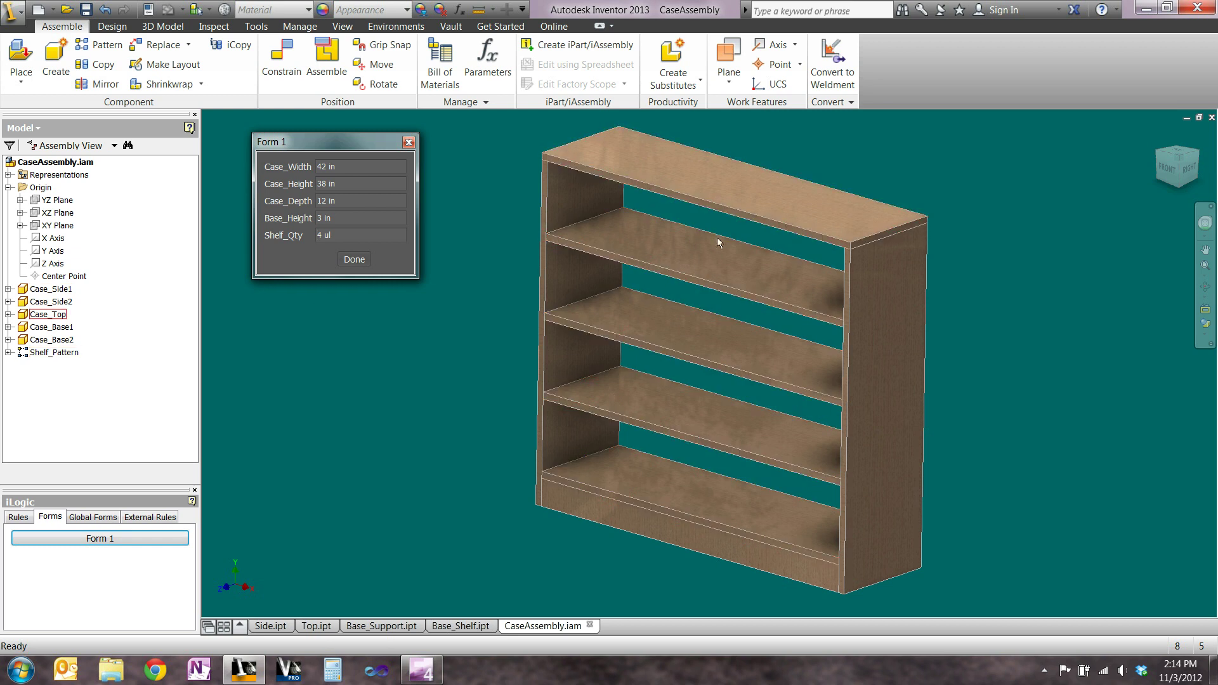
- Set Shelf_Qty to 2 and Case_Depth to 18 in through the form
drag(336, 217, 310, 235)
text(2)
key(Return)
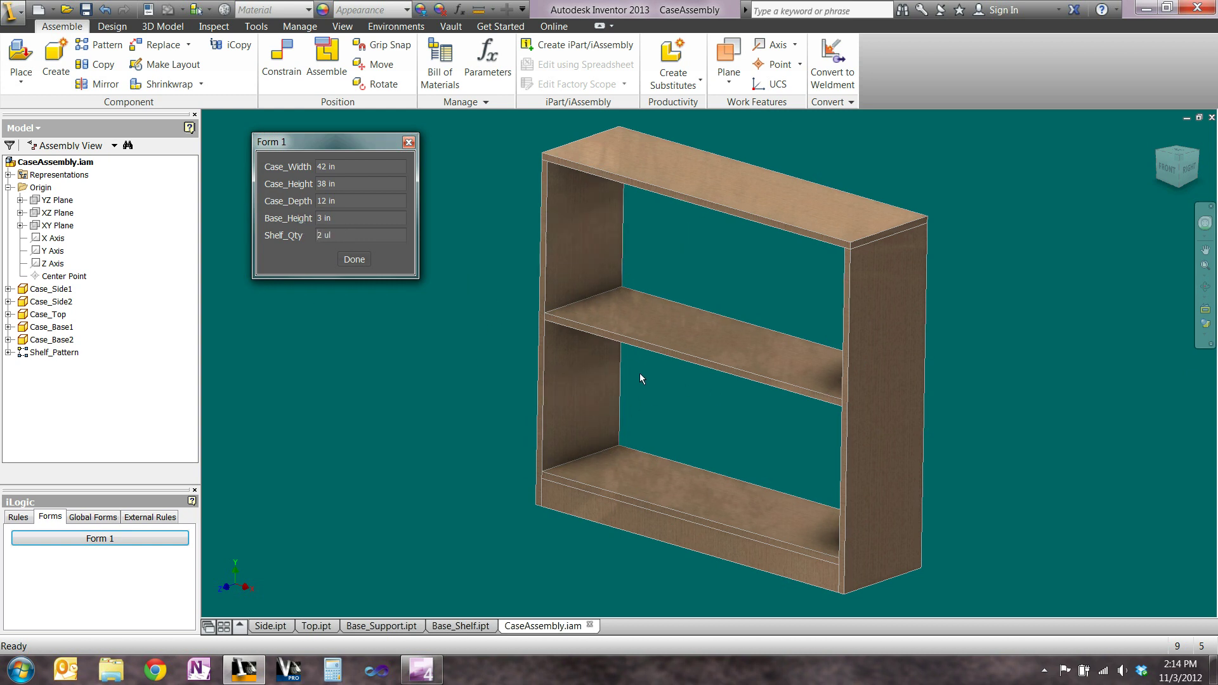
drag(341, 201, 301, 194)
text(18)
key(Return)
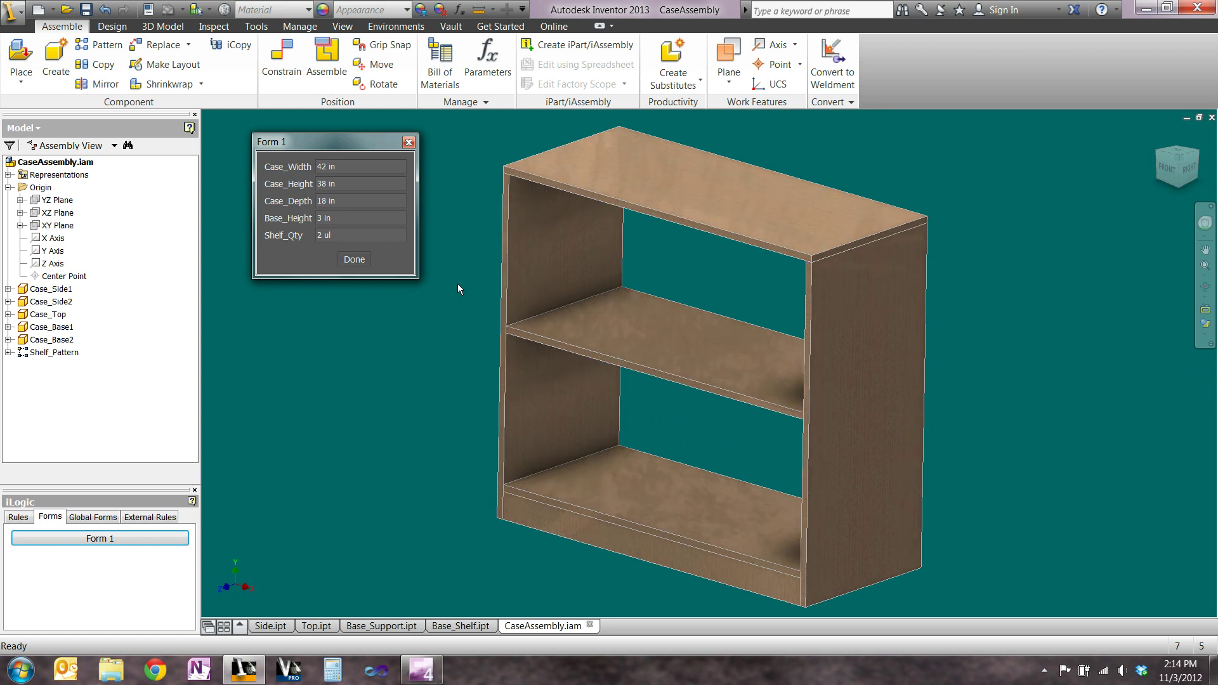
- Set Case_Width to 60 in through the form and check the entire bookcase
drag(338, 167, 279, 155)
text(60)
key(Return)
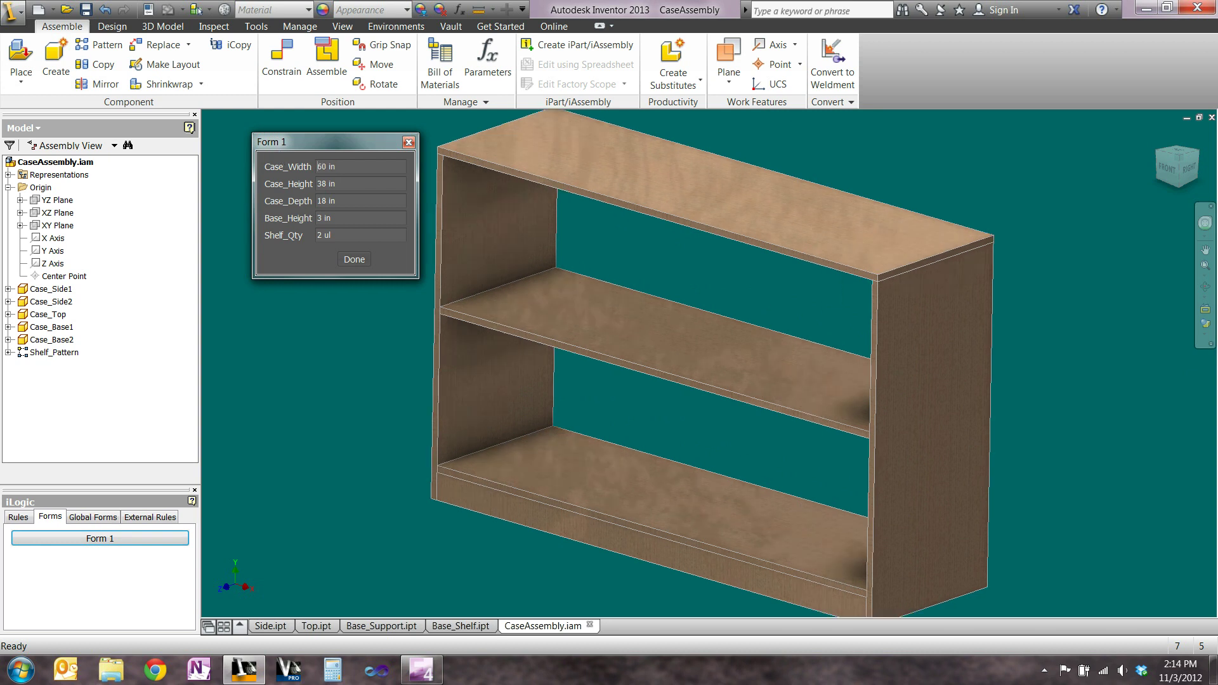
scroll(737, 299, down, 3)
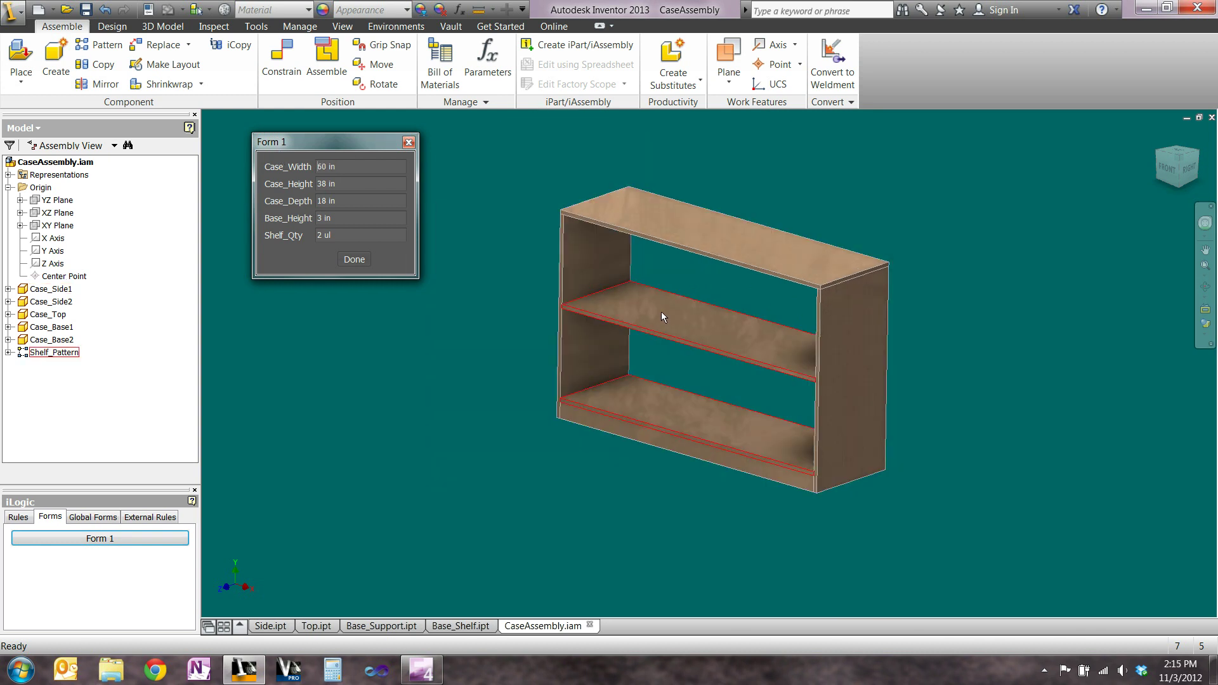
- Set Case_Height to 24 in through Form 1 and check the resized bookcase
scroll(662, 316, up, 3)
scroll(676, 314, down, 3)
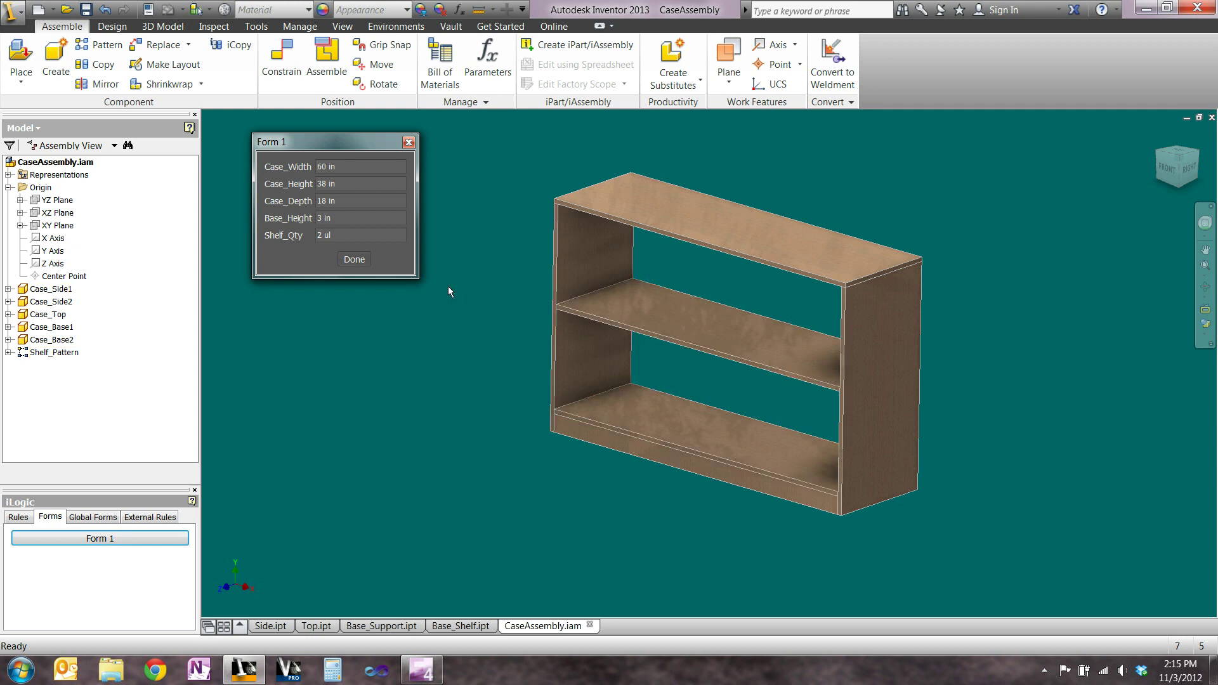
click(324, 183)
text(24)
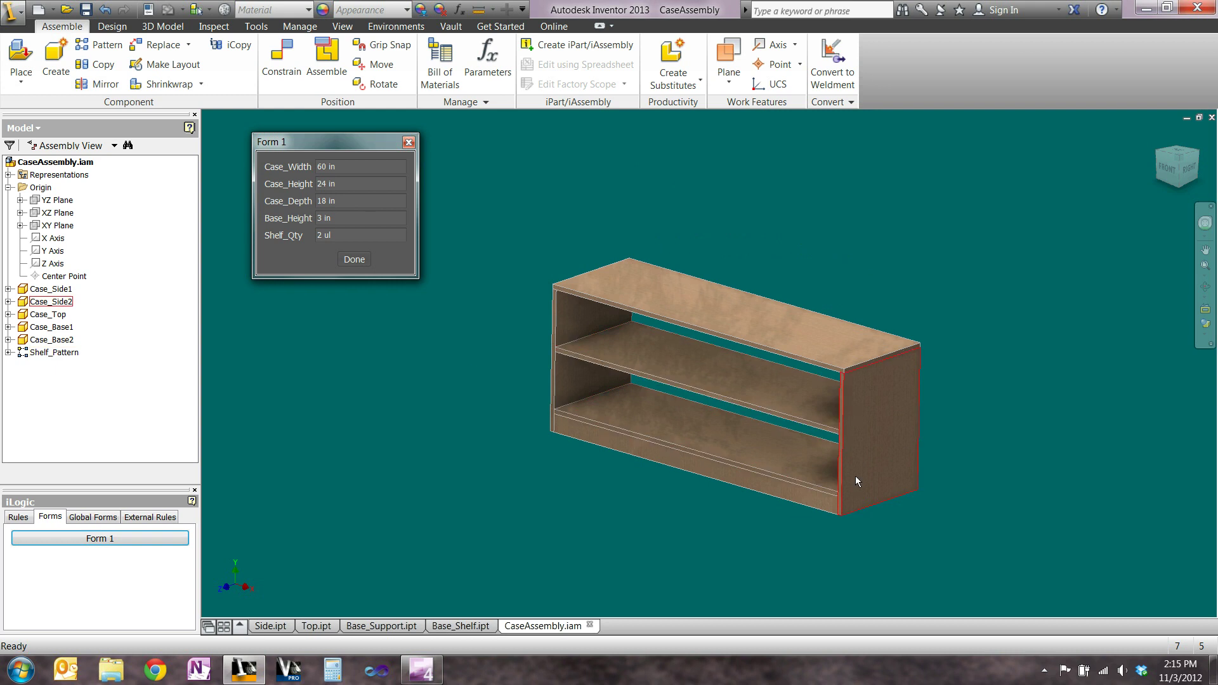
scroll(748, 454, up, 3)
scroll(765, 451, down, 3)
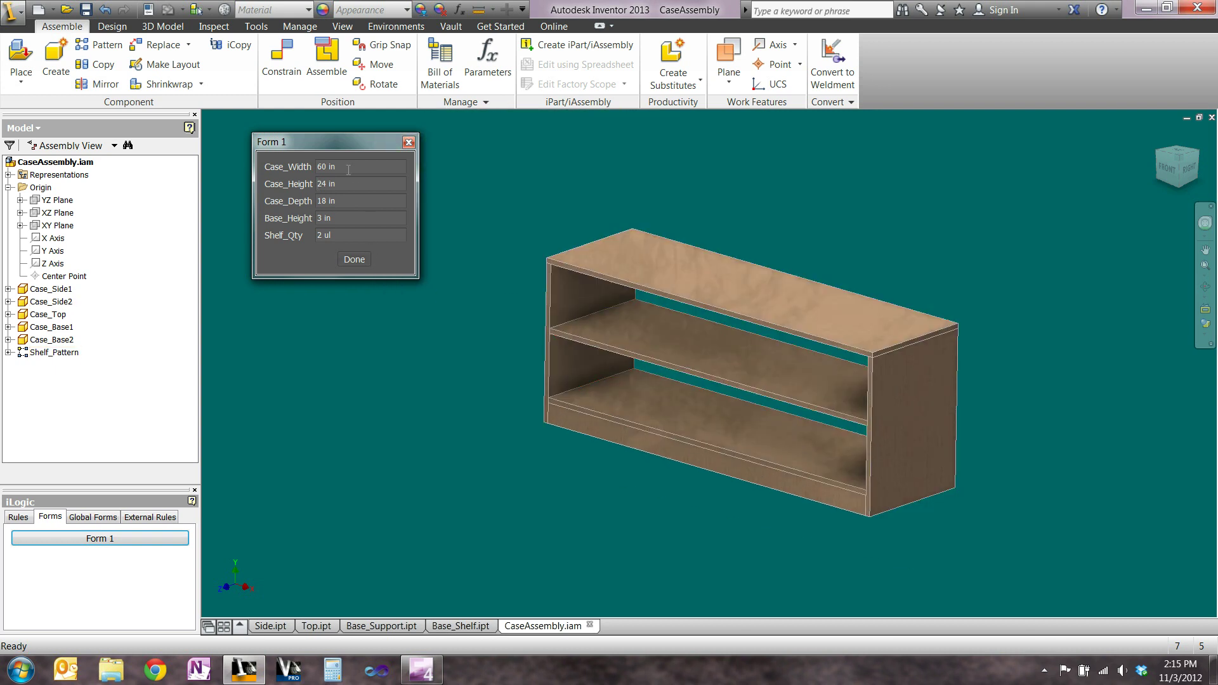
drag(326, 142, 309, 117)
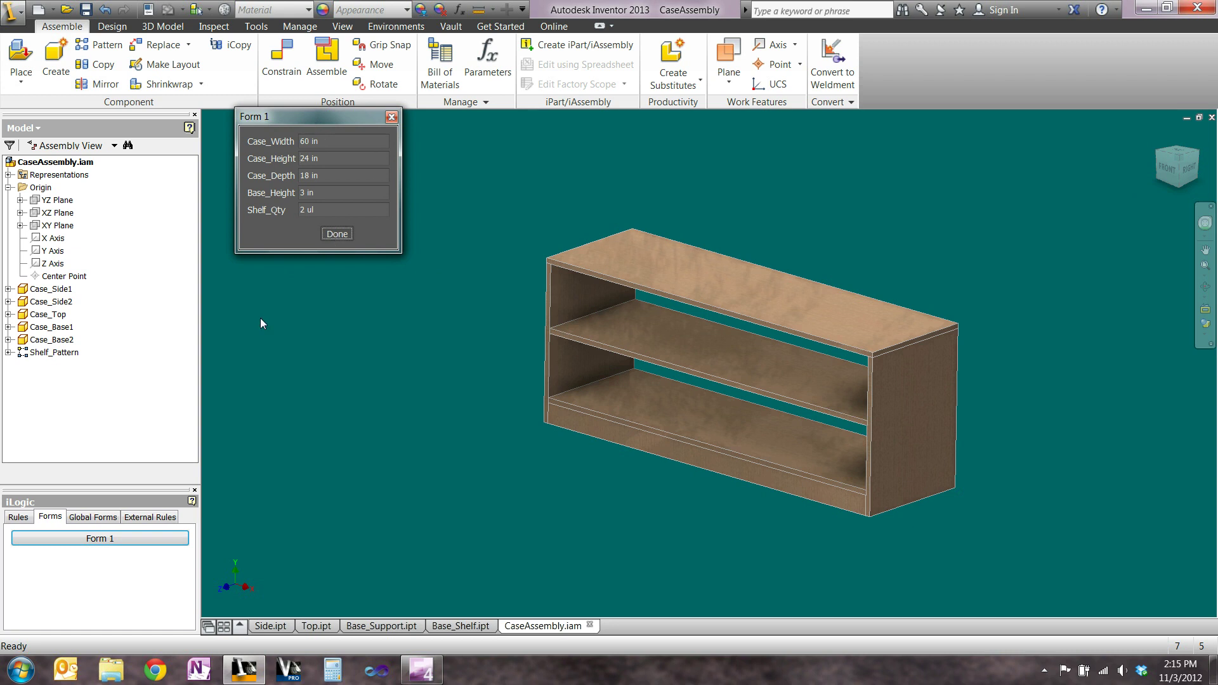
- Close Form 1, open it for editing and change the form's label to Config
click(332, 235)
right_click(66, 545)
click(96, 549)
click(297, 96)
click(297, 98)
text(Con)
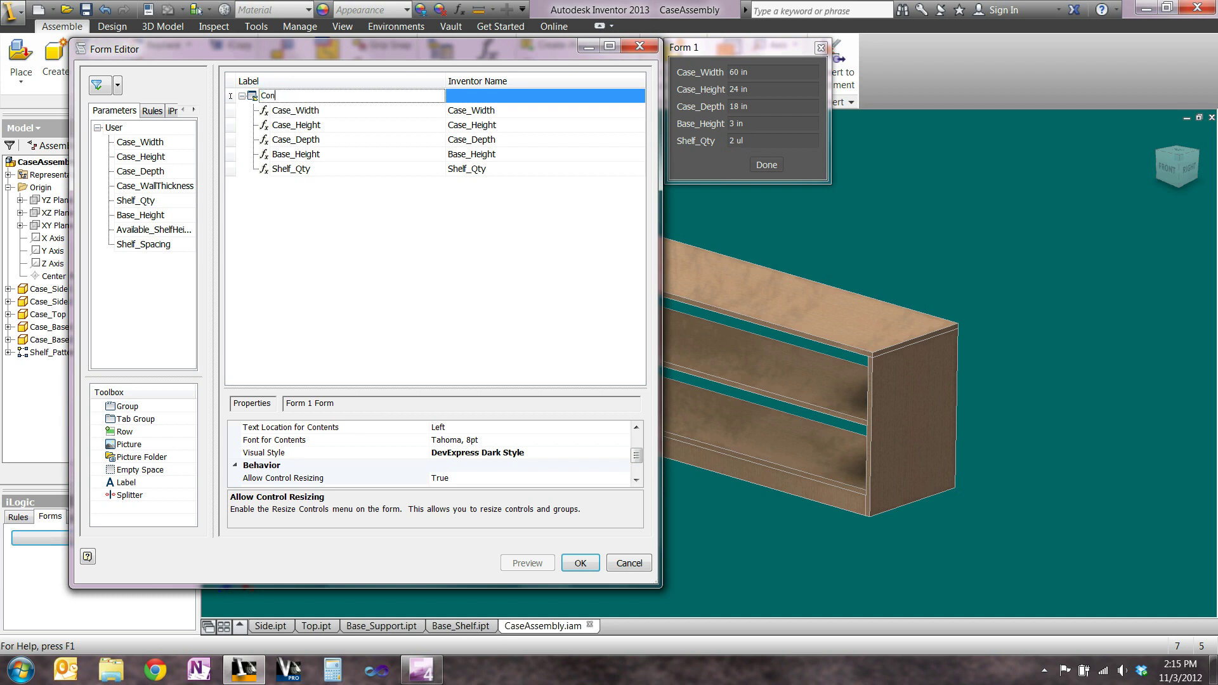
text(fig)
key(Return)
- Change the edit control type of the Shelf_Qty parameter to Slider
double_click(295, 169)
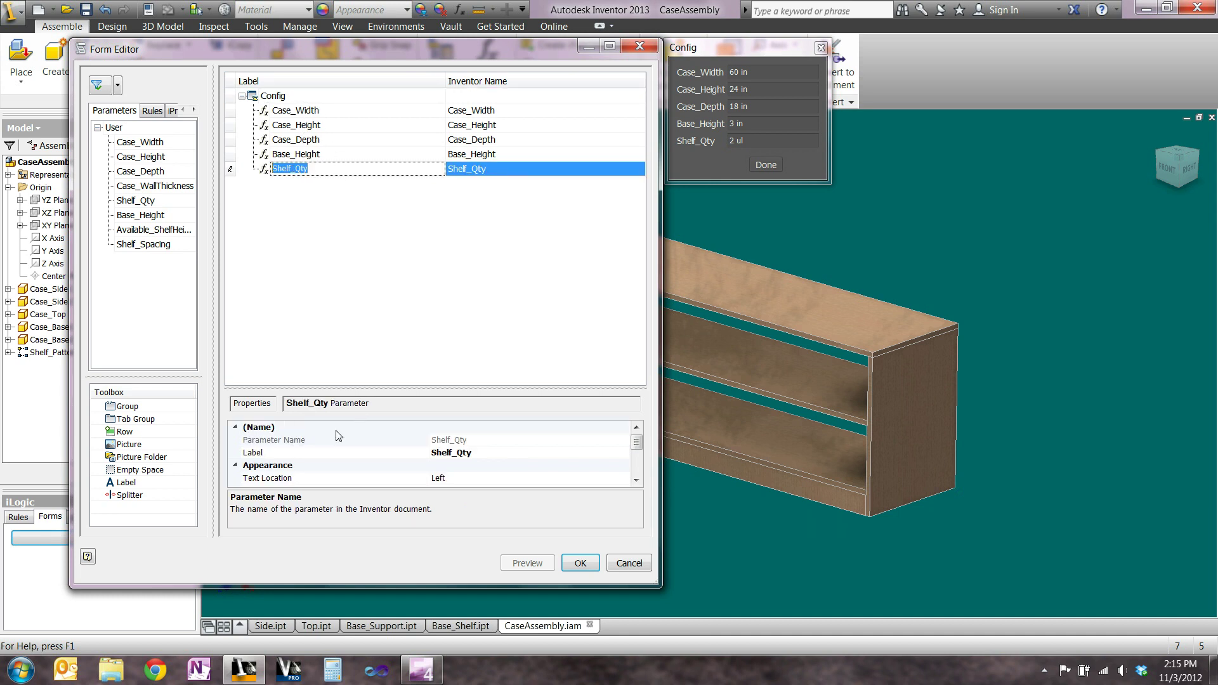
click(637, 480)
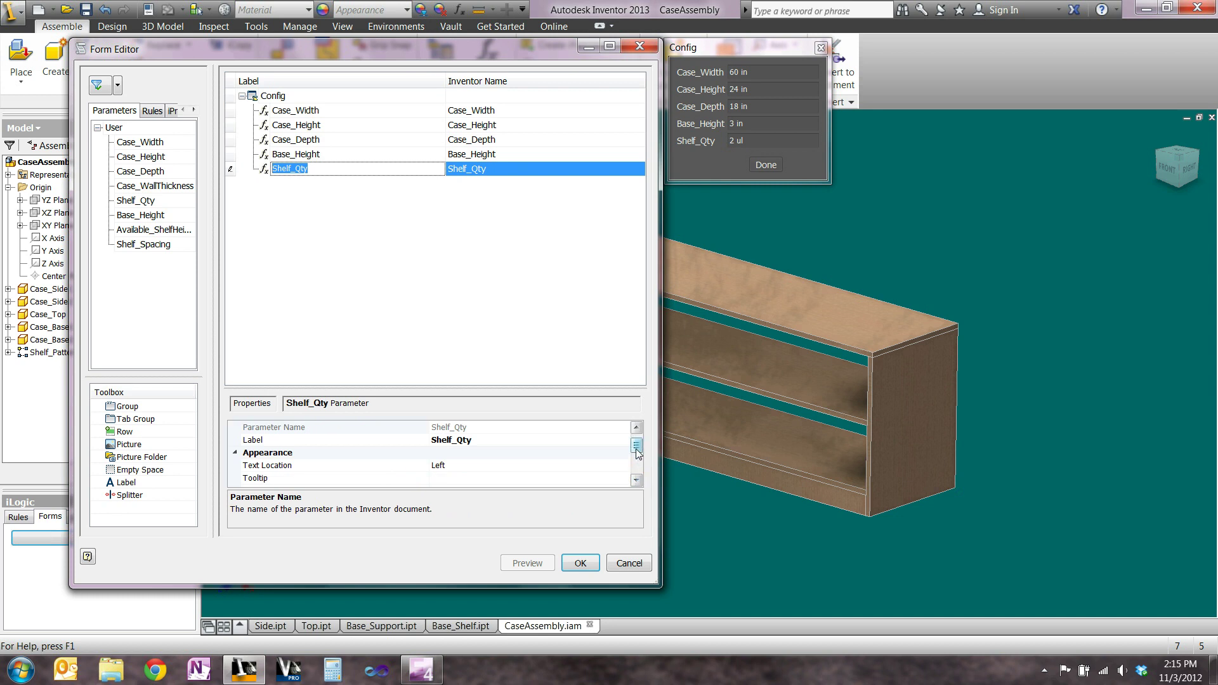
drag(637, 446, 638, 474)
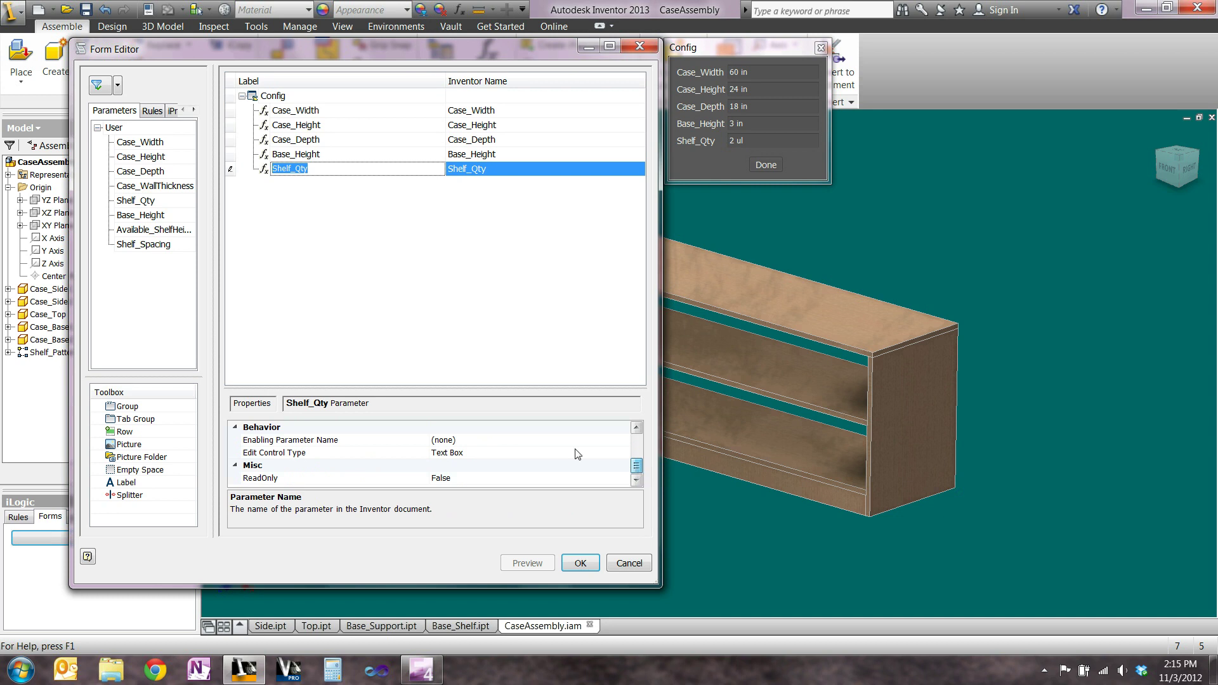
click(536, 452)
click(622, 453)
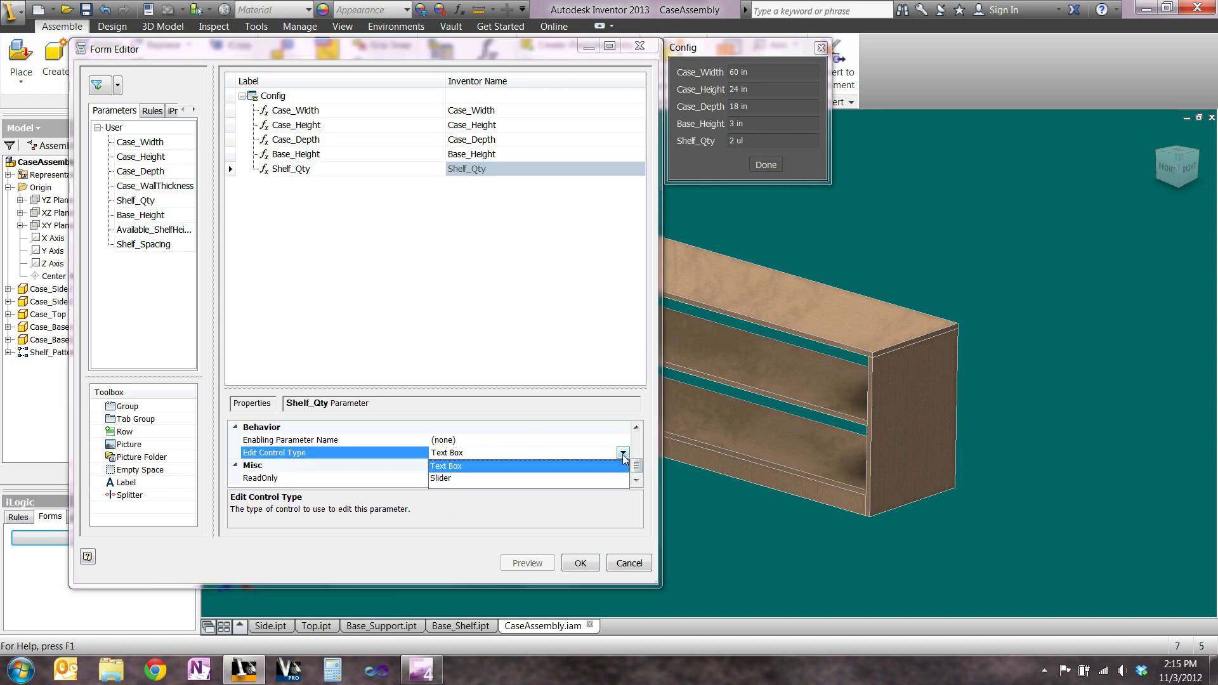
click(470, 477)
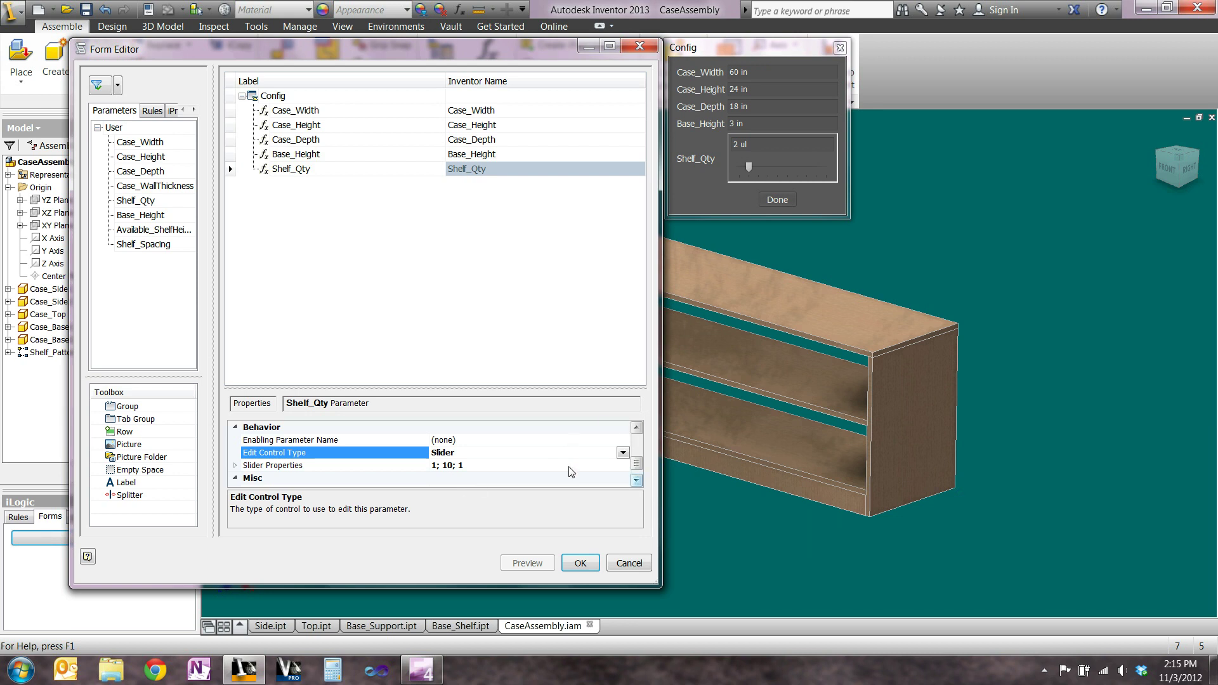
- Limit the Shelf_Qty slider to a minimum of 2 and a maximum of 6, and accept the form edits
click(235, 466)
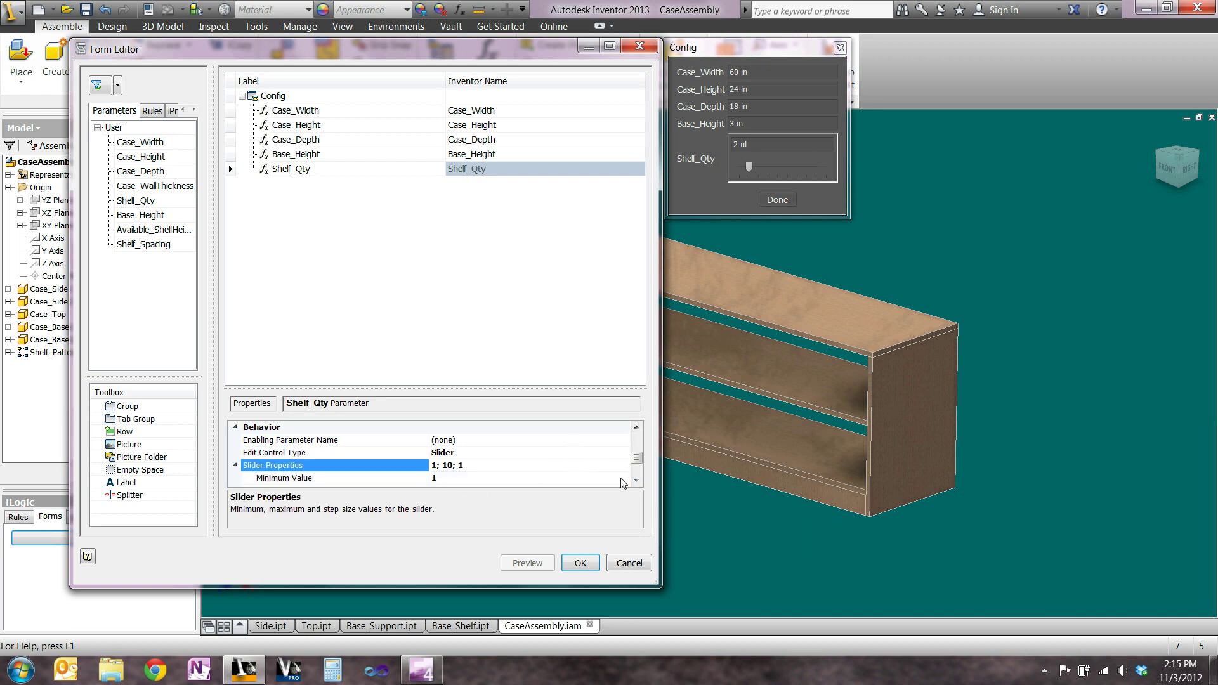
scroll(444, 457, down, 4)
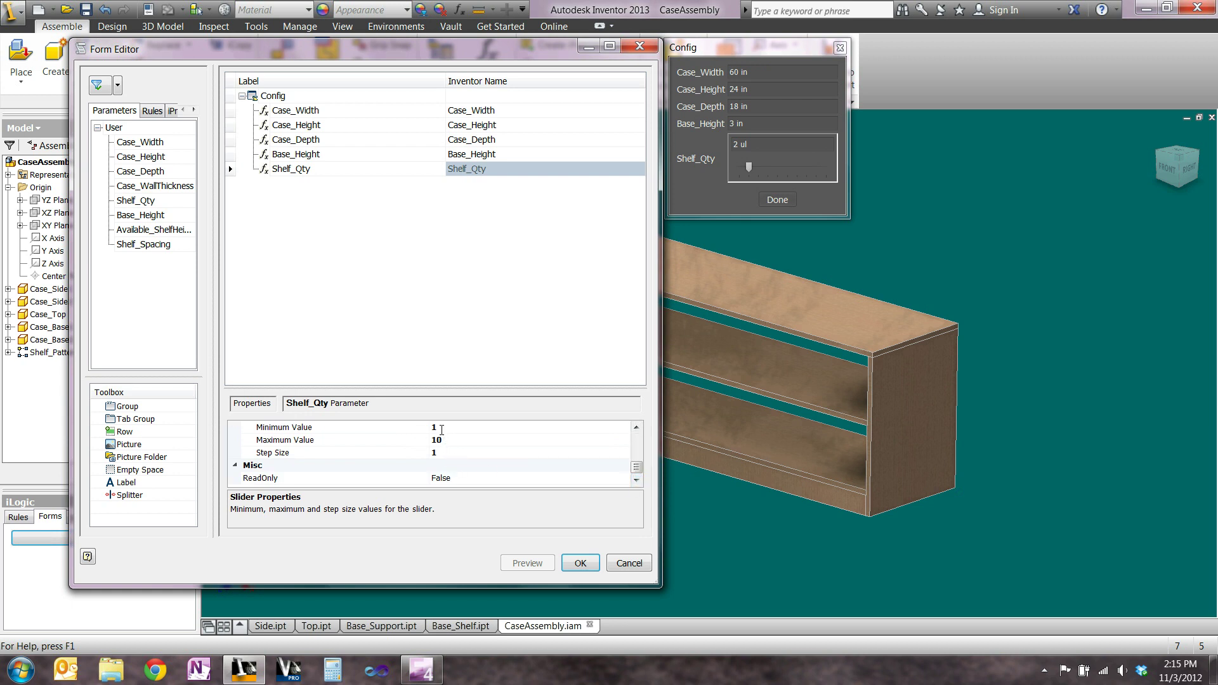
drag(439, 430, 420, 429)
text(2)
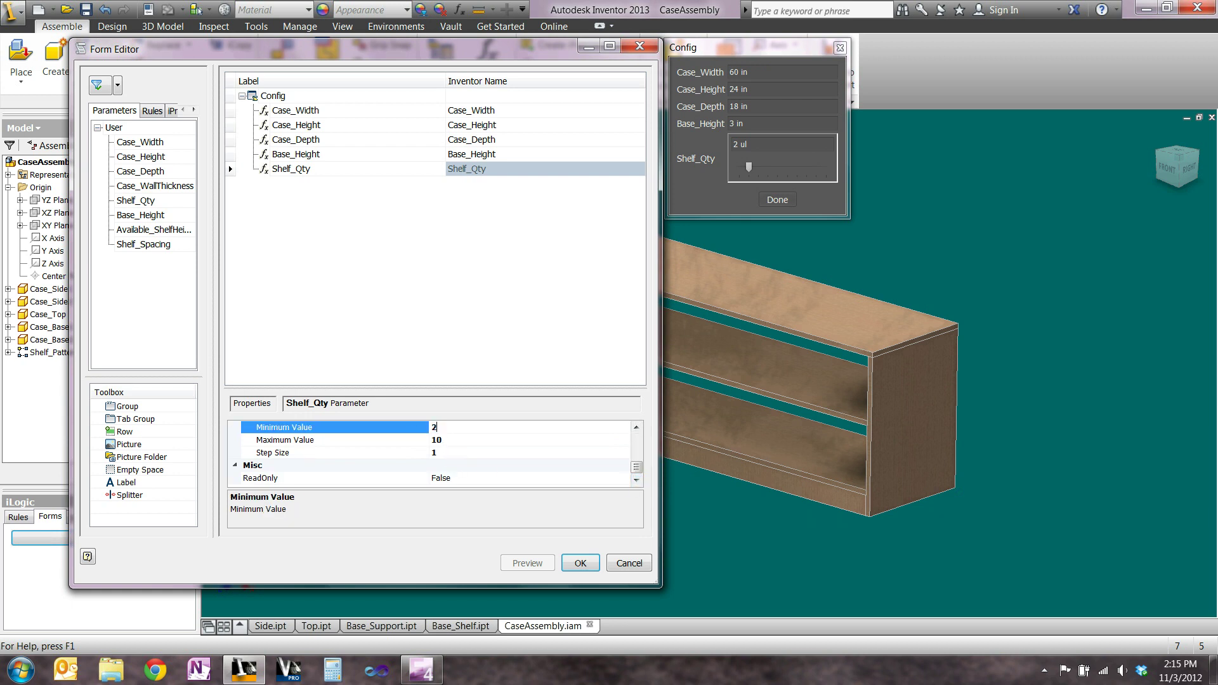
click(455, 440)
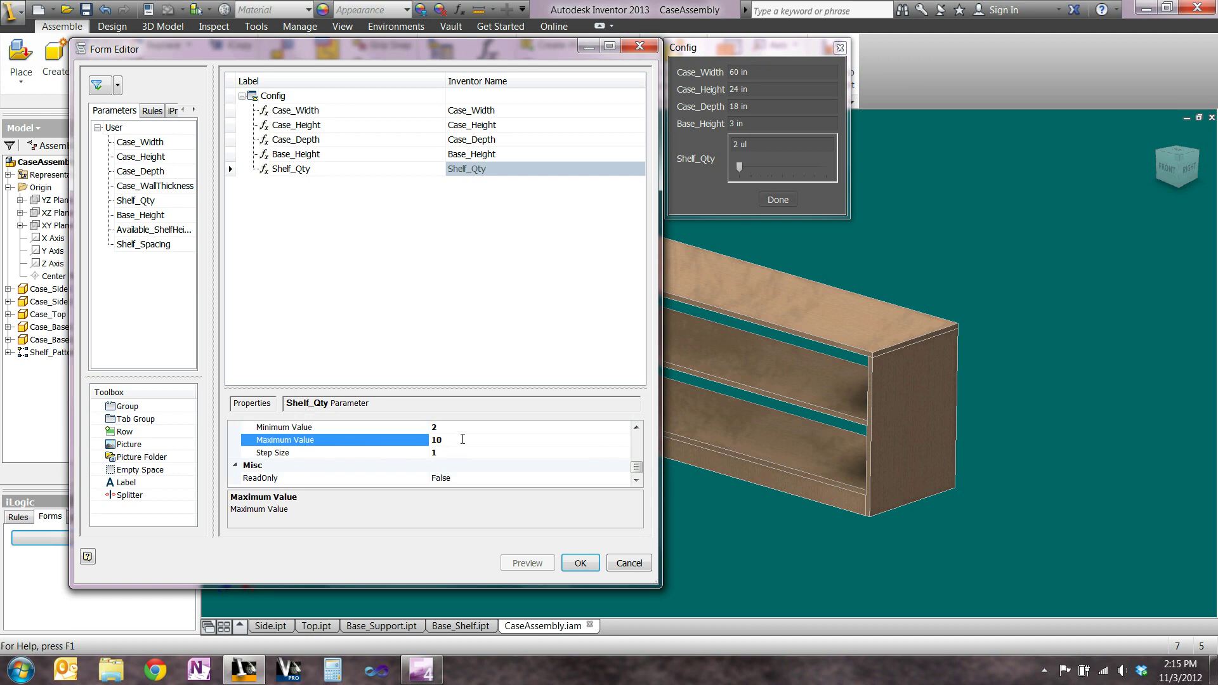
drag(459, 439, 426, 441)
text(6)
click(580, 563)
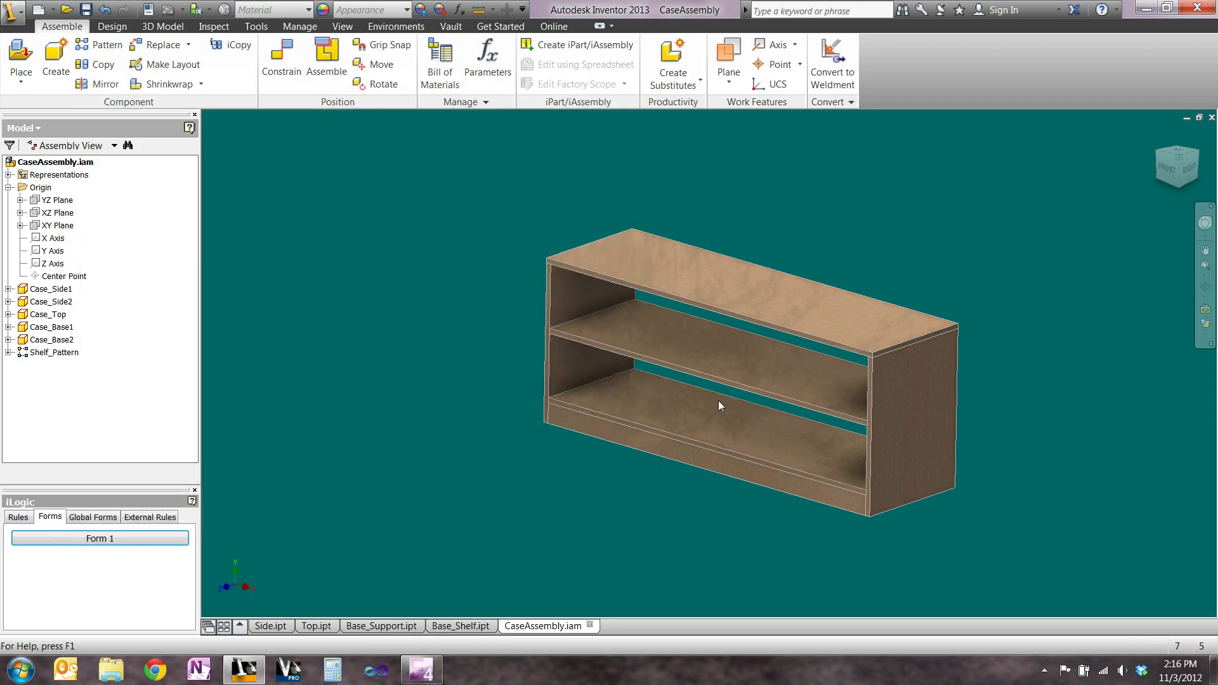
- Open the Config form, move it clear of the bookcase and widen it
click(45, 540)
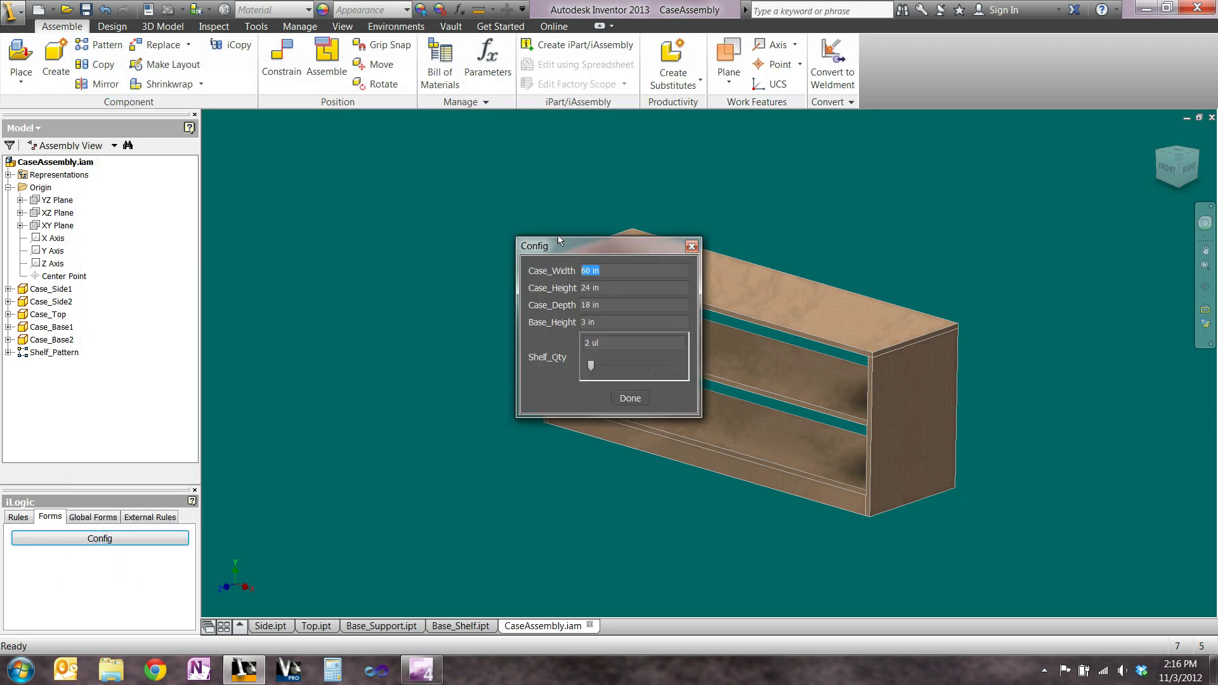
drag(563, 246, 275, 153)
drag(412, 191, 454, 191)
- Test the Shelf_Qty slider by raising the shelf quantity to 4 and 5
click(314, 264)
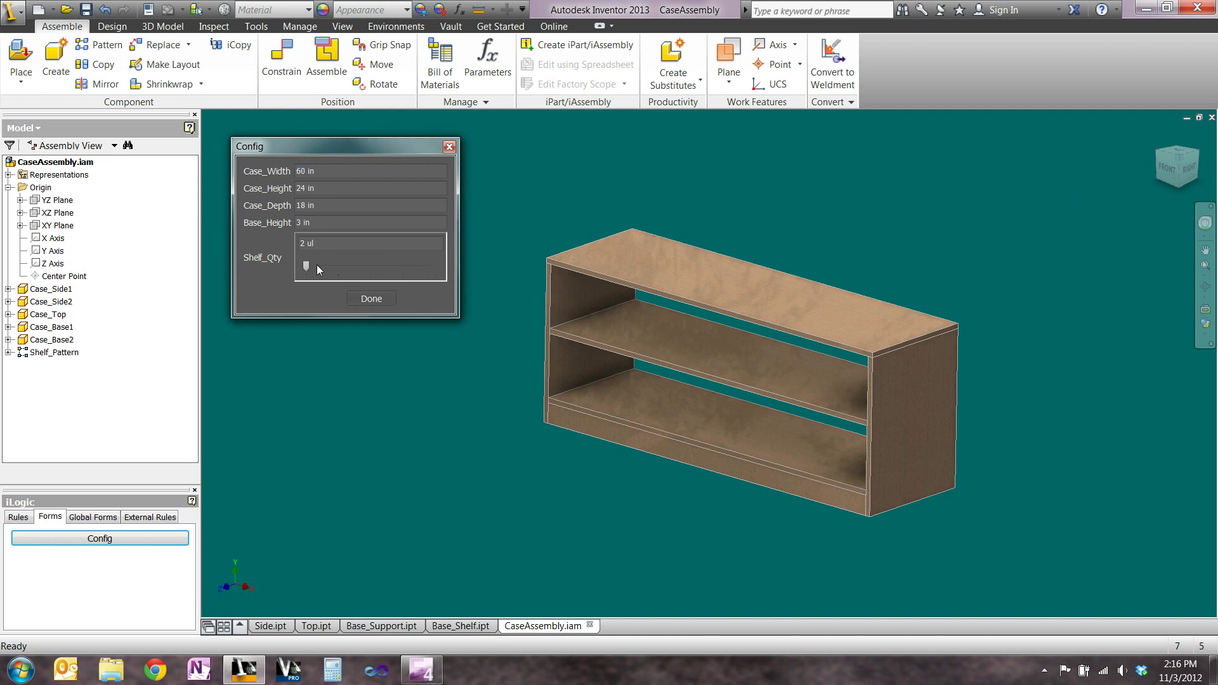
click(346, 269)
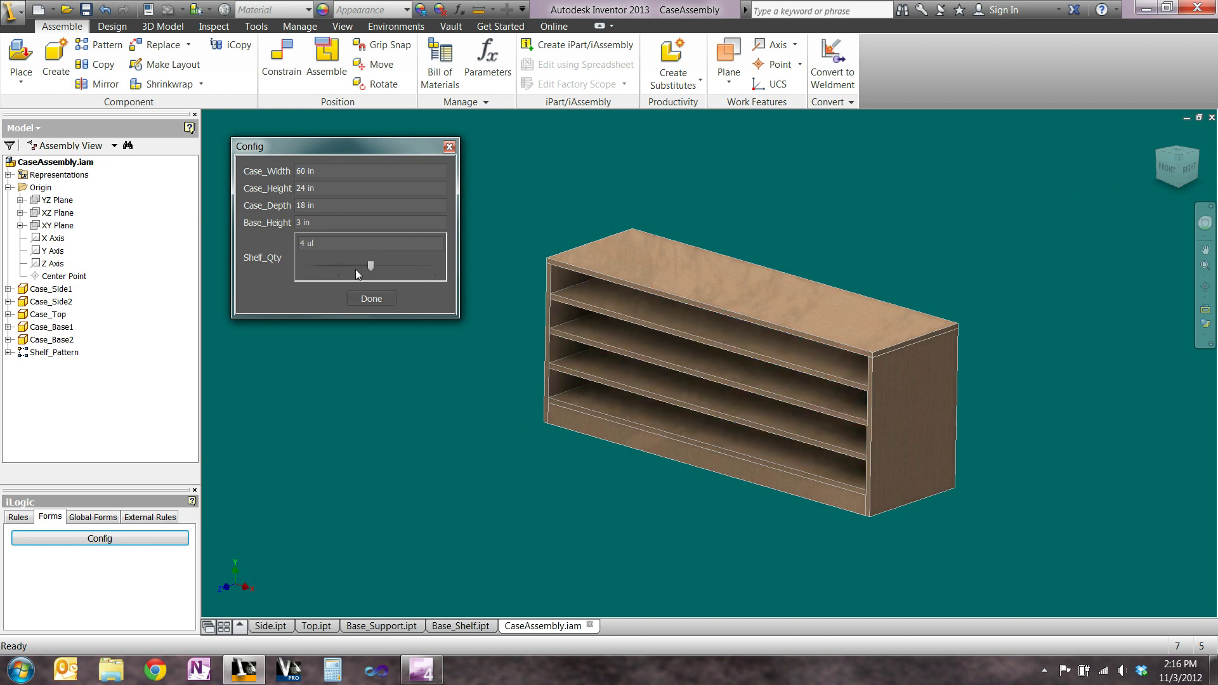
click(394, 269)
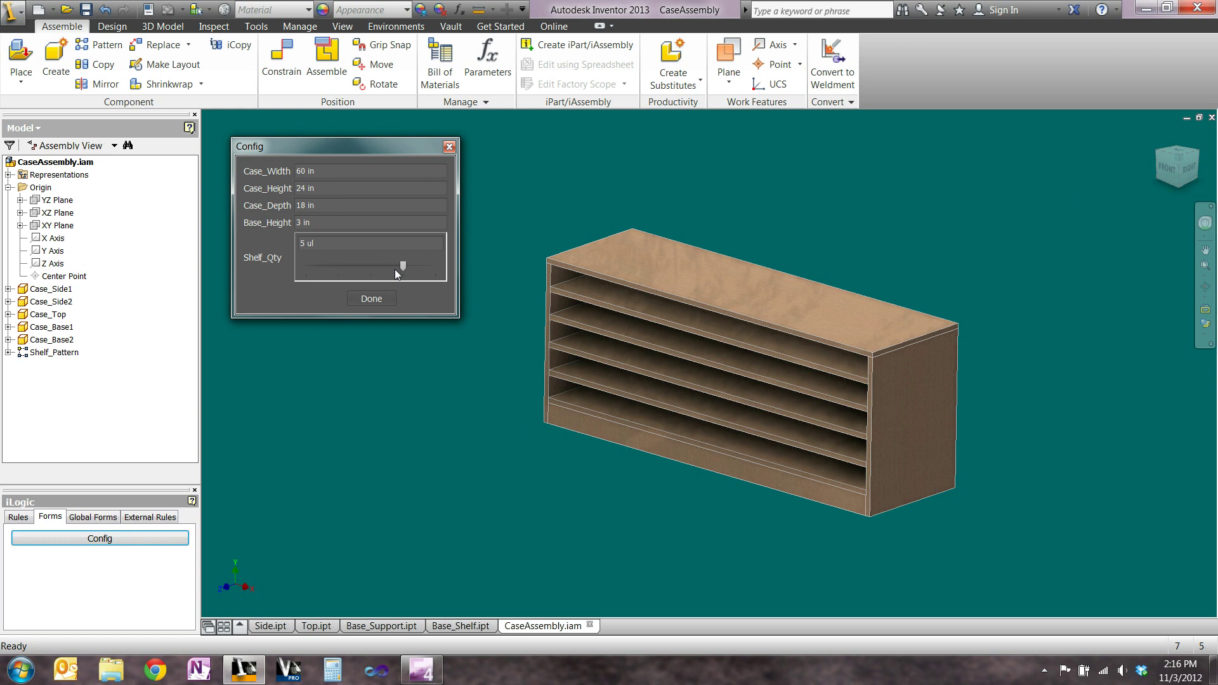
- Set Case_Height to 38 in and Shelf_Qty to 3 in the Config form, and close it
click(326, 187)
text(38)
key(Return)
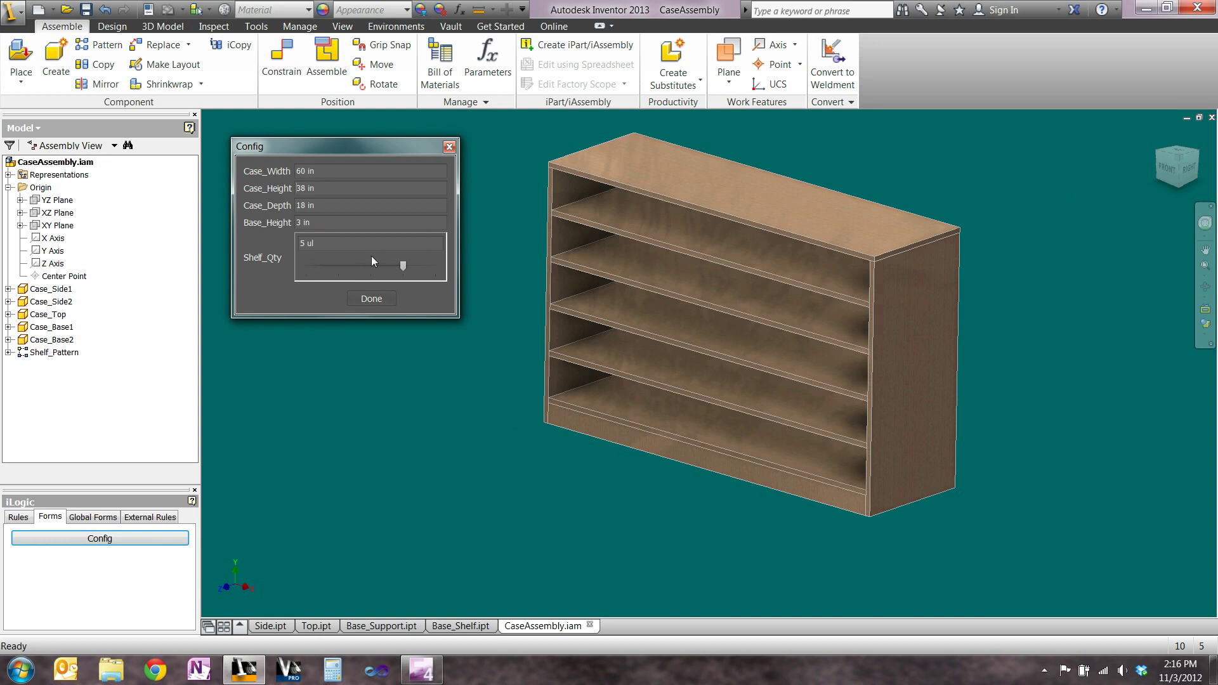
click(346, 269)
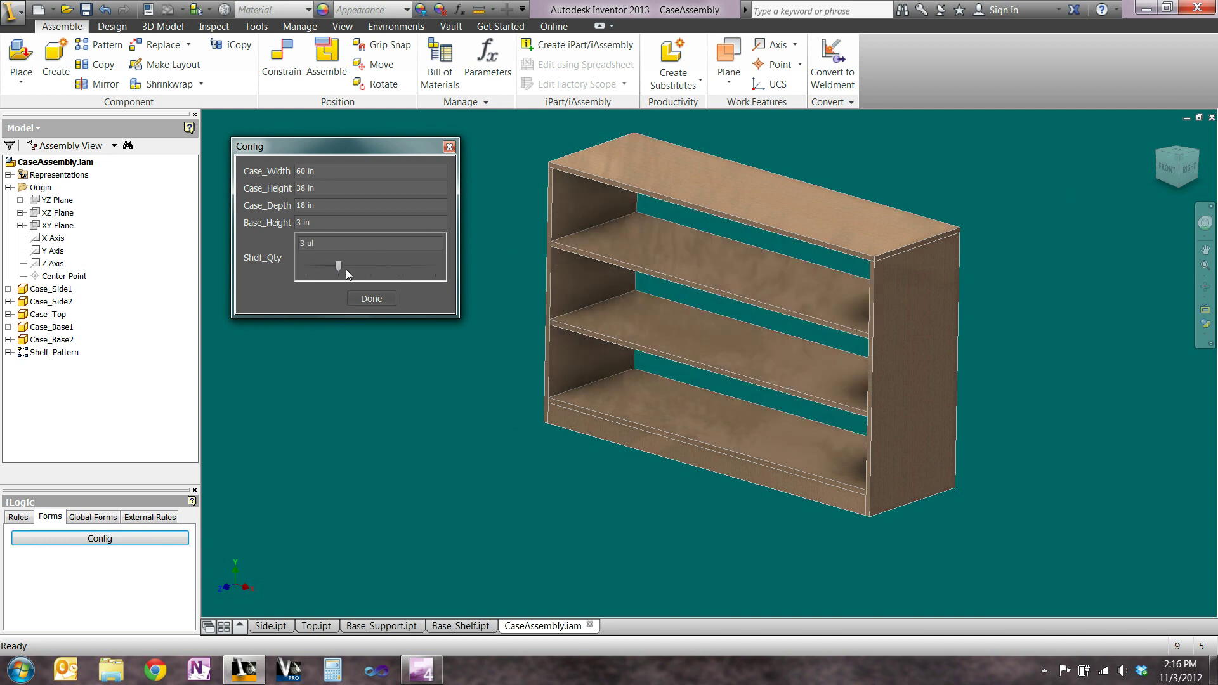
click(370, 299)
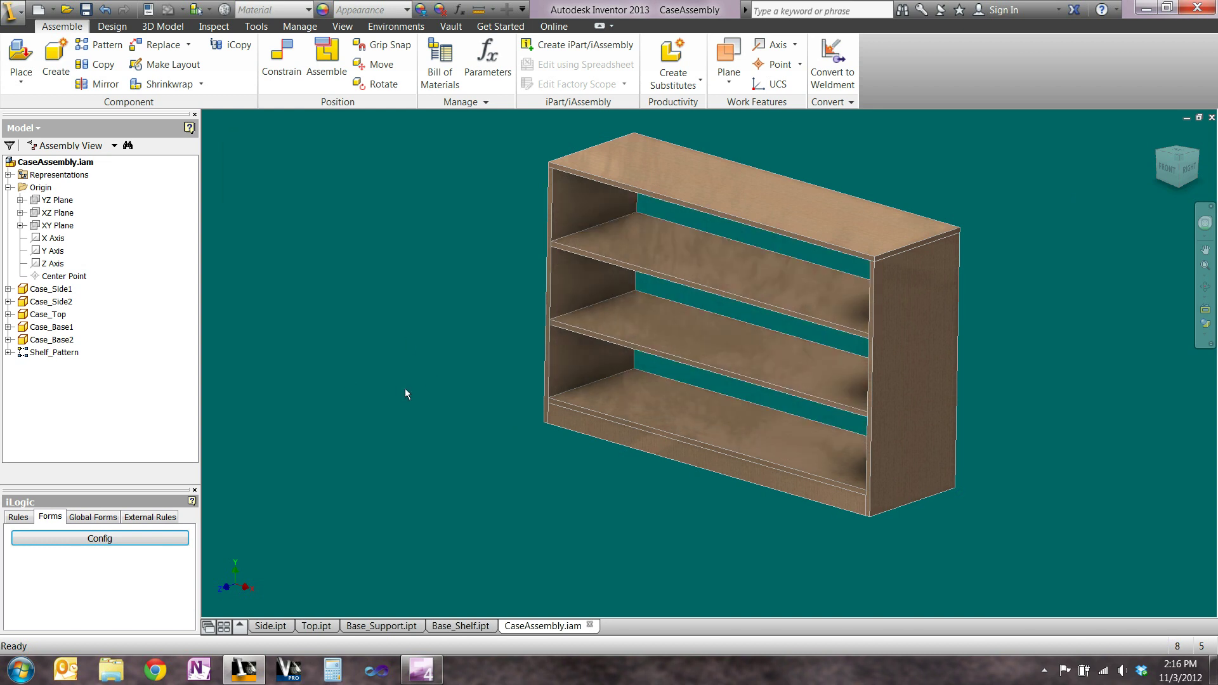